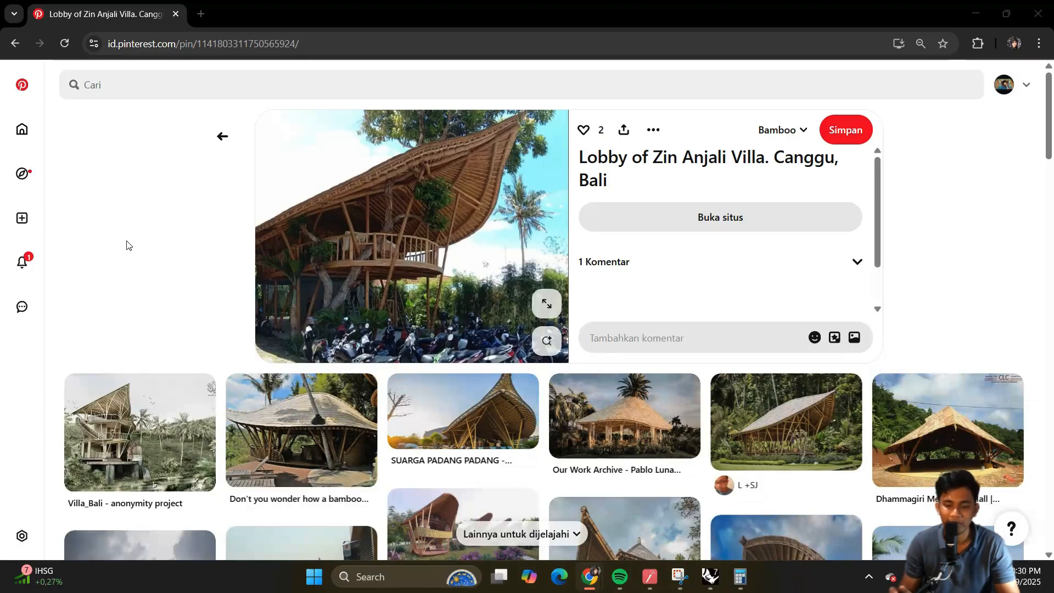
Step: Open the pin showing two people on the deck of a curved-roof bamboo house and capture its photo as a screen snip
scroll(363, 224, "down", 4)
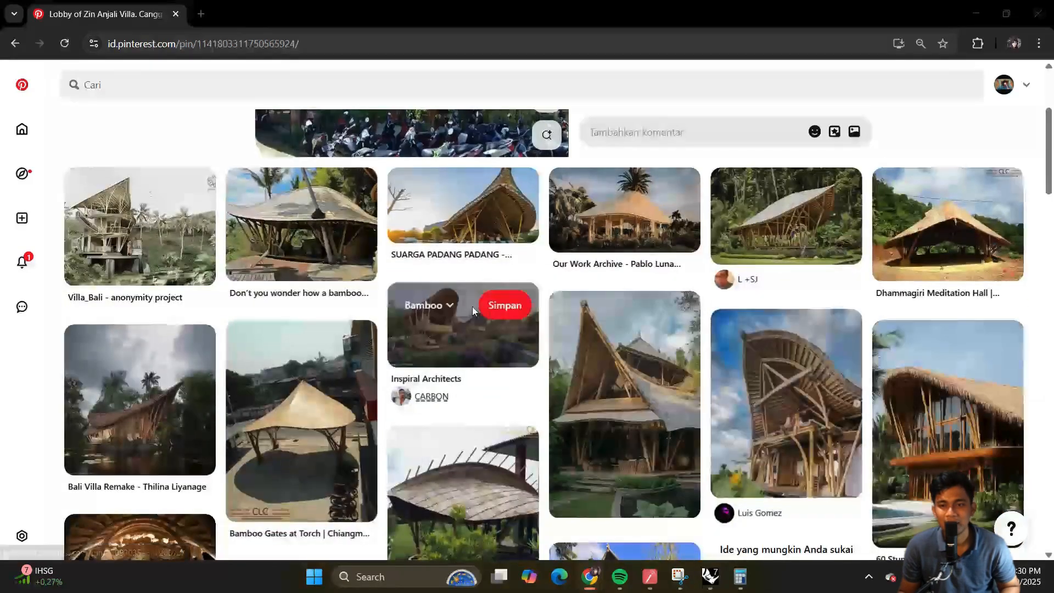
scroll(680, 401, "down", 1)
left_click(786, 358)
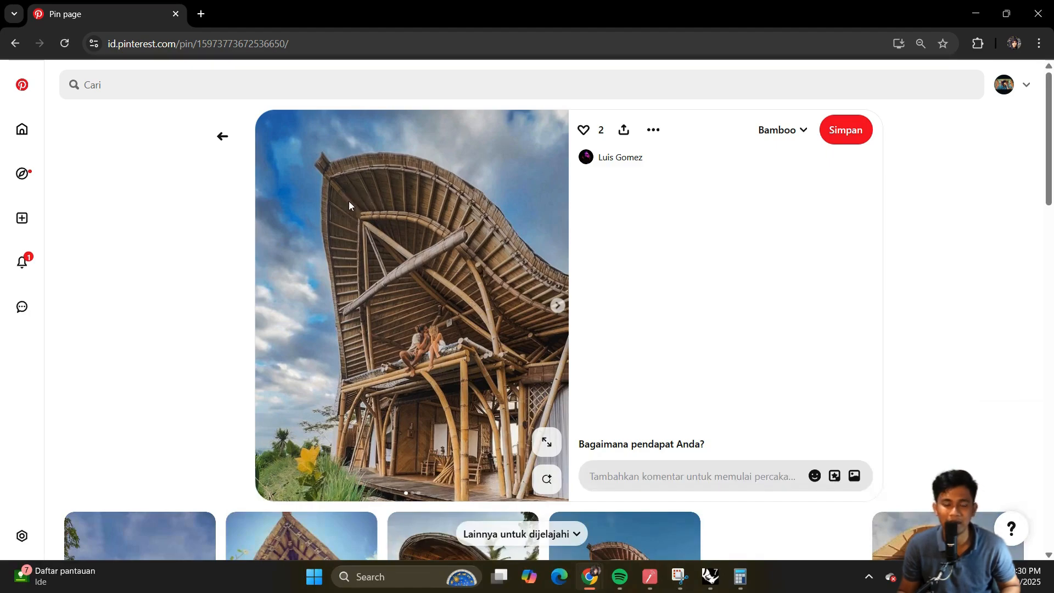
key("super+shift+s")
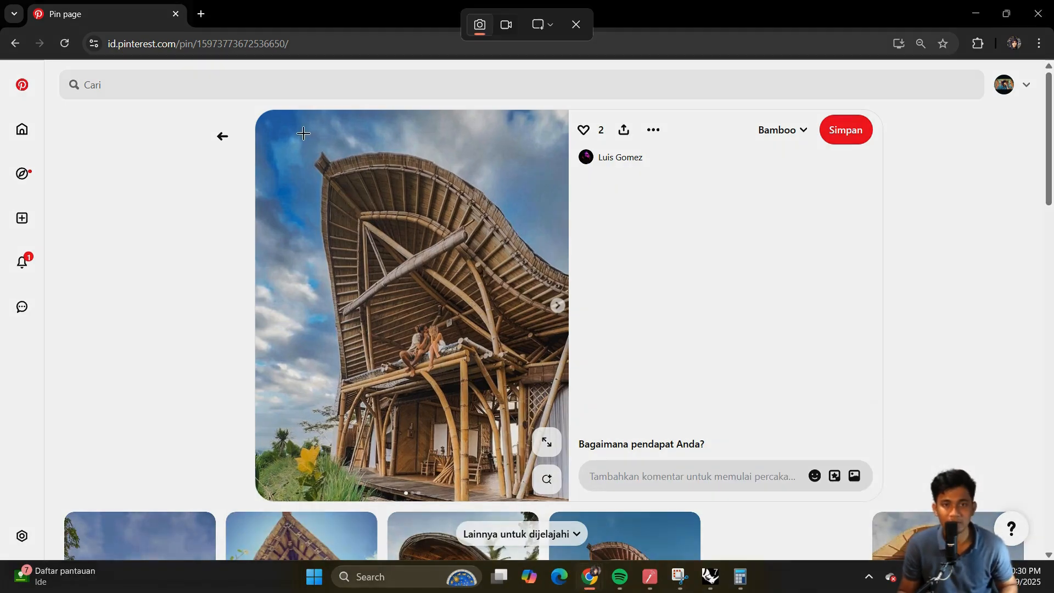
left_click_drag(303, 134, 569, 497)
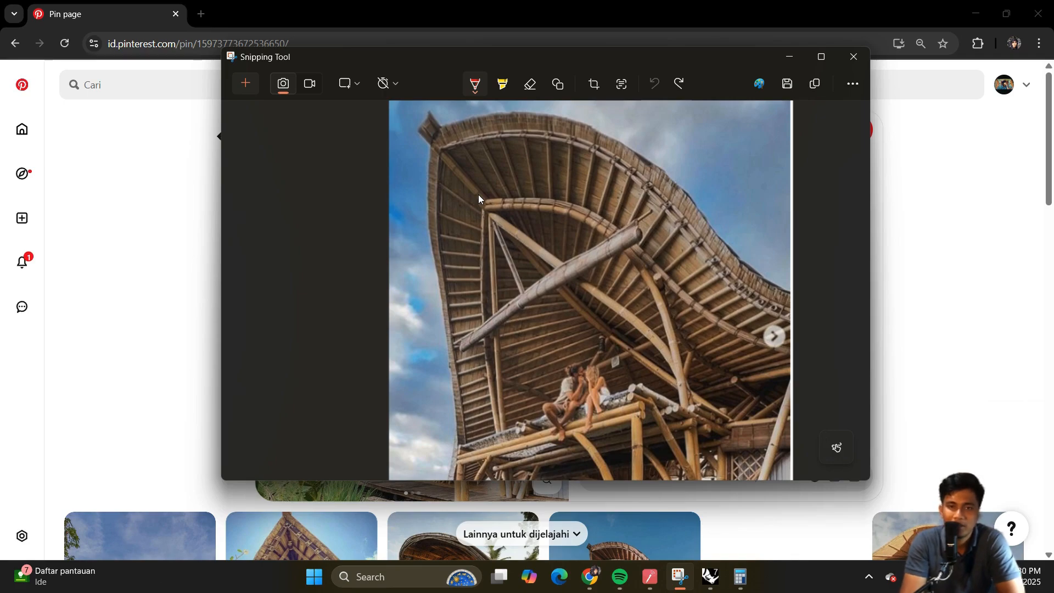
Step: Circle the bamboo beams near the roof's upper edge and annotate them with an arrow and the underlined note "30 sd 40"
left_click_drag(580, 156, 597, 137)
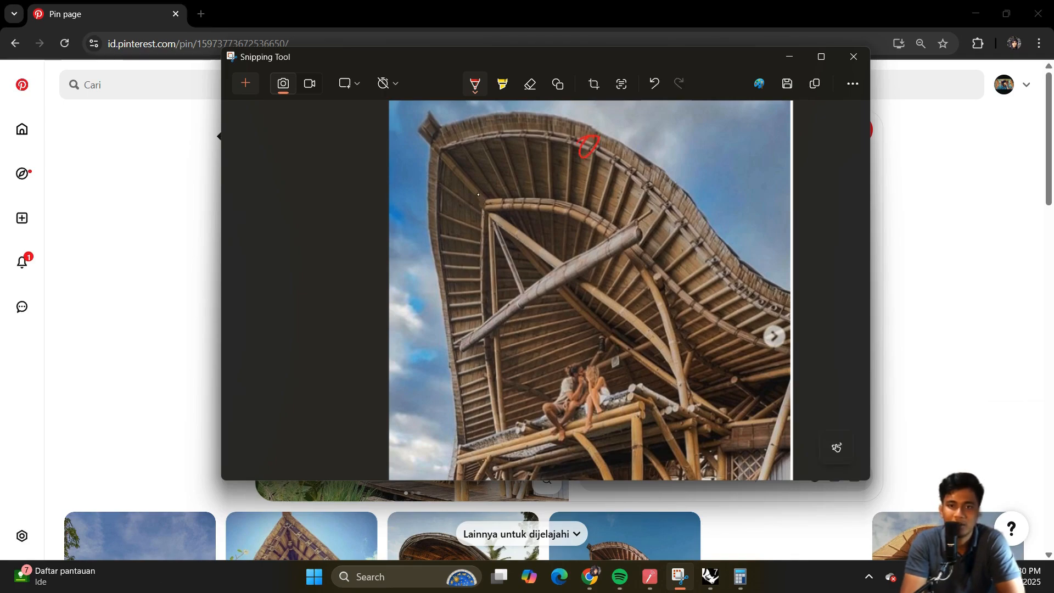
mouse_move(610, 199)
left_mouse_down()
mouse_move(680, 138)
mouse_move(702, 148)
mouse_move(724, 137)
left_mouse_up()
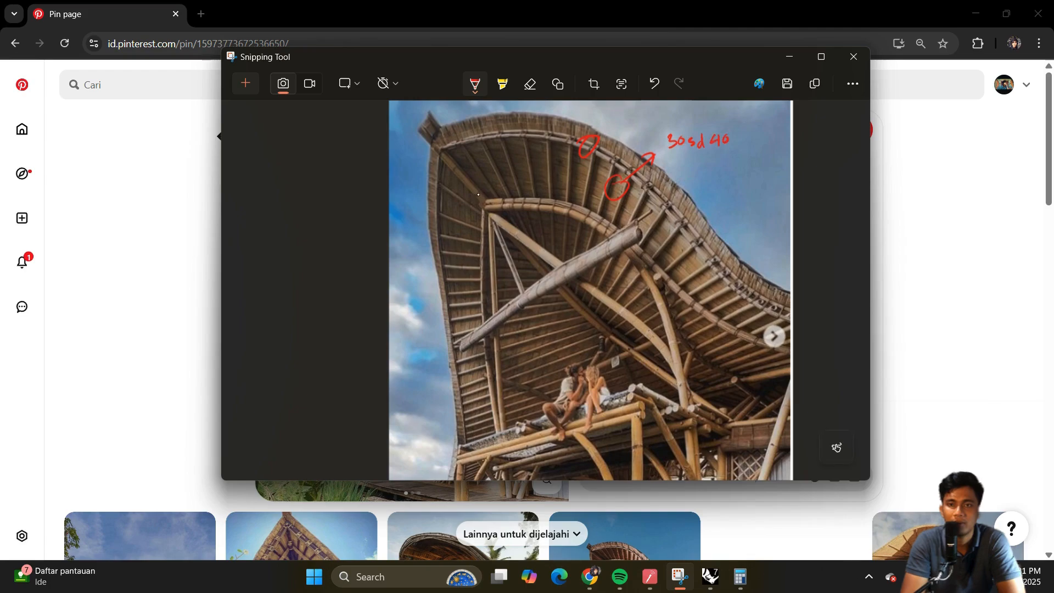
mouse_move(671, 161)
left_mouse_down()
mouse_move(728, 154)
mouse_move(686, 194)
mouse_move(695, 189)
left_mouse_up()
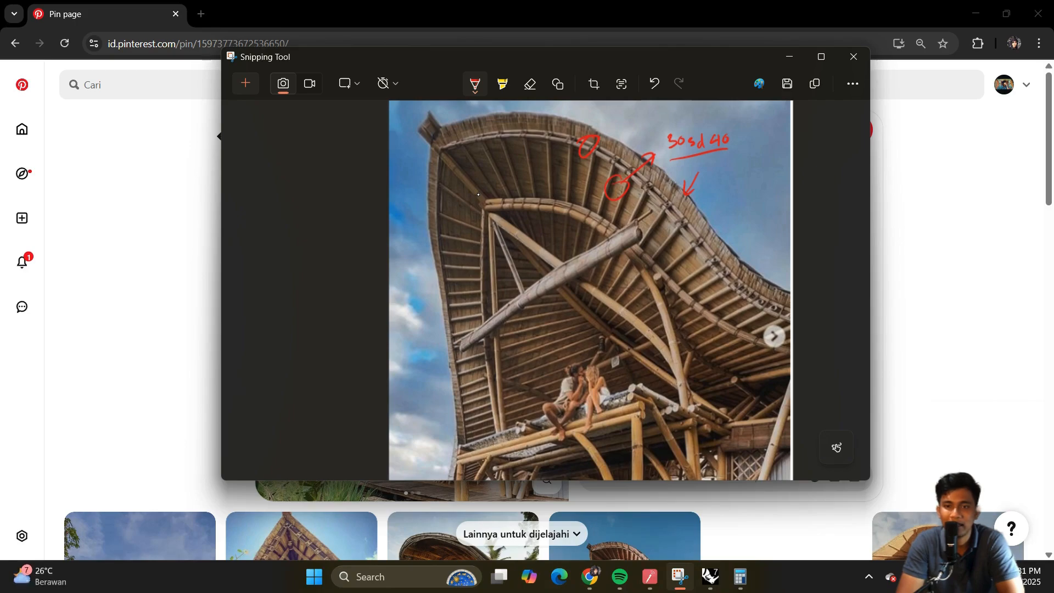
Step: Circle the inner curved edge beam and the diagonal brace, and draw an arrow from the post's head toward the roof edge
left_click_drag(692, 290, 684, 312)
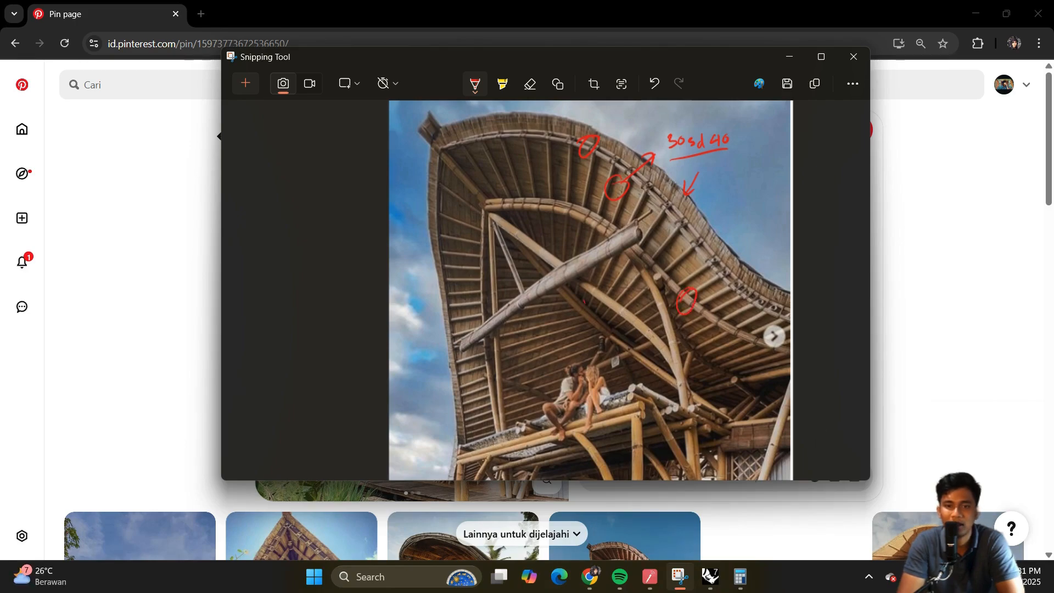
left_click_drag(586, 300, 574, 319)
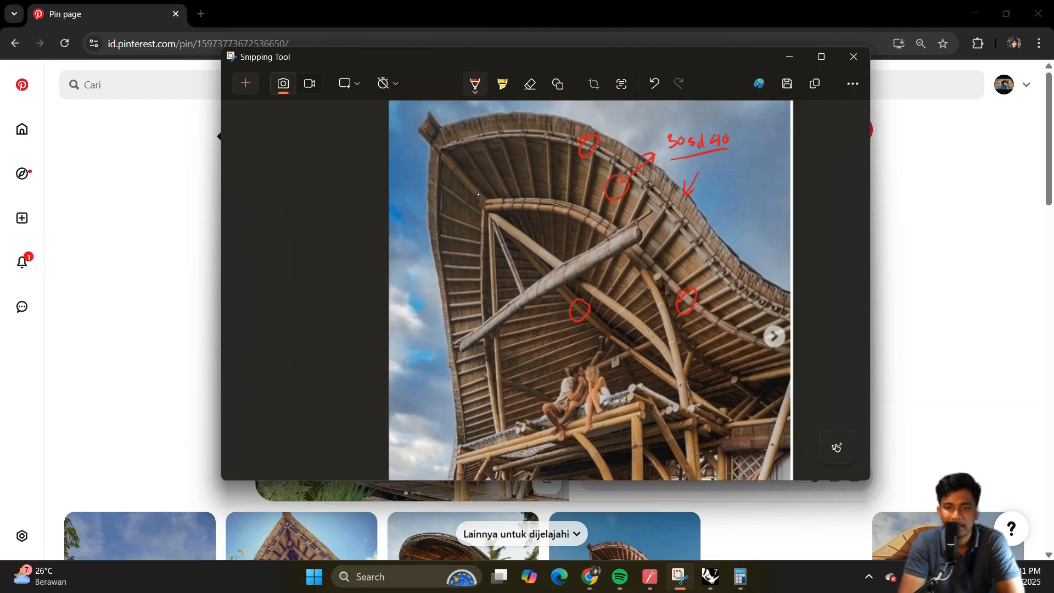
left_click_drag(666, 274, 682, 256)
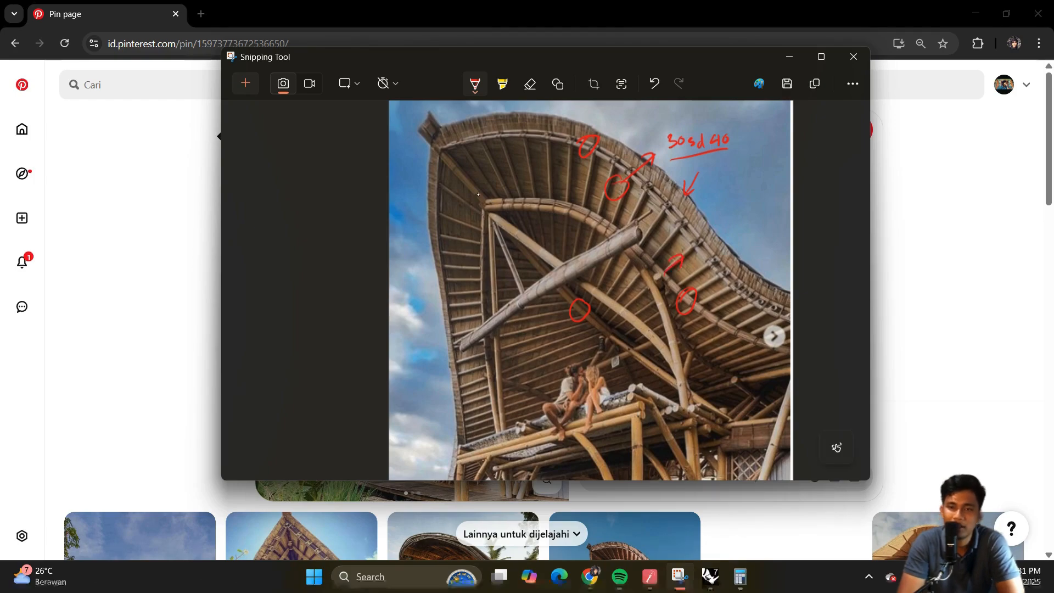
Step: Sketch a circular bundled-beam cross-section beside the roof edge, with small upright strip profiles next to it
mouse_move(736, 213)
left_mouse_down()
mouse_move(722, 214)
mouse_move(715, 246)
mouse_move(742, 246)
mouse_move(738, 221)
left_mouse_up()
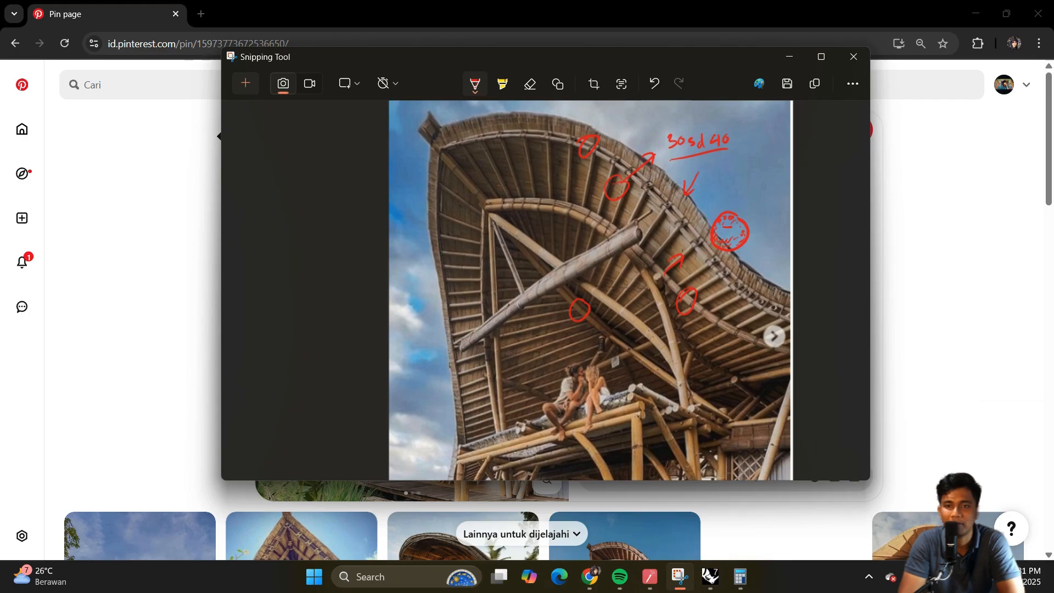
left_click_drag(722, 239, 724, 226)
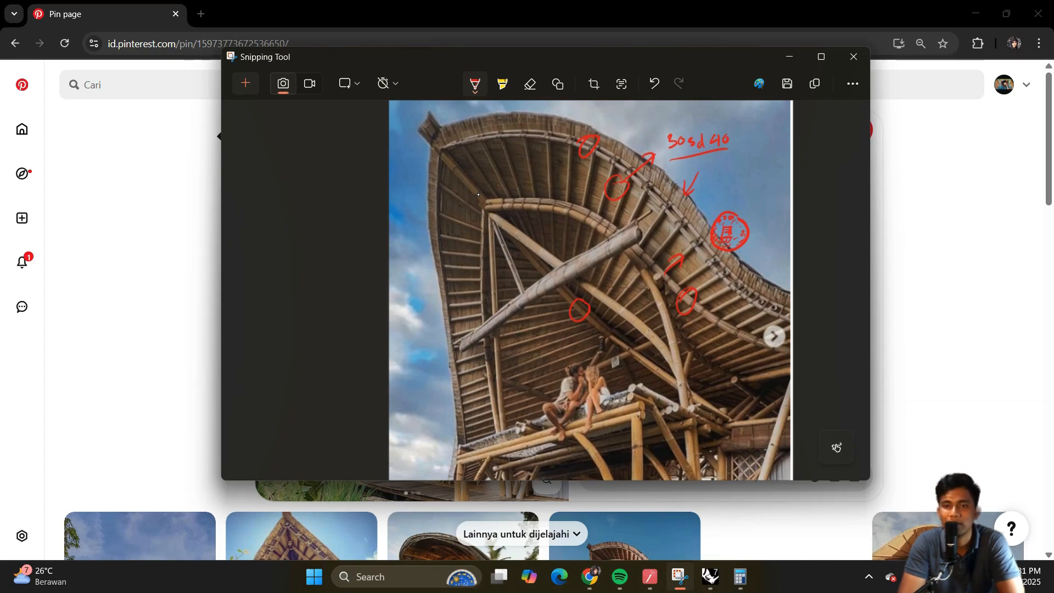
mouse_move(774, 178)
left_mouse_down()
mouse_move(767, 212)
mouse_move(782, 203)
left_mouse_up()
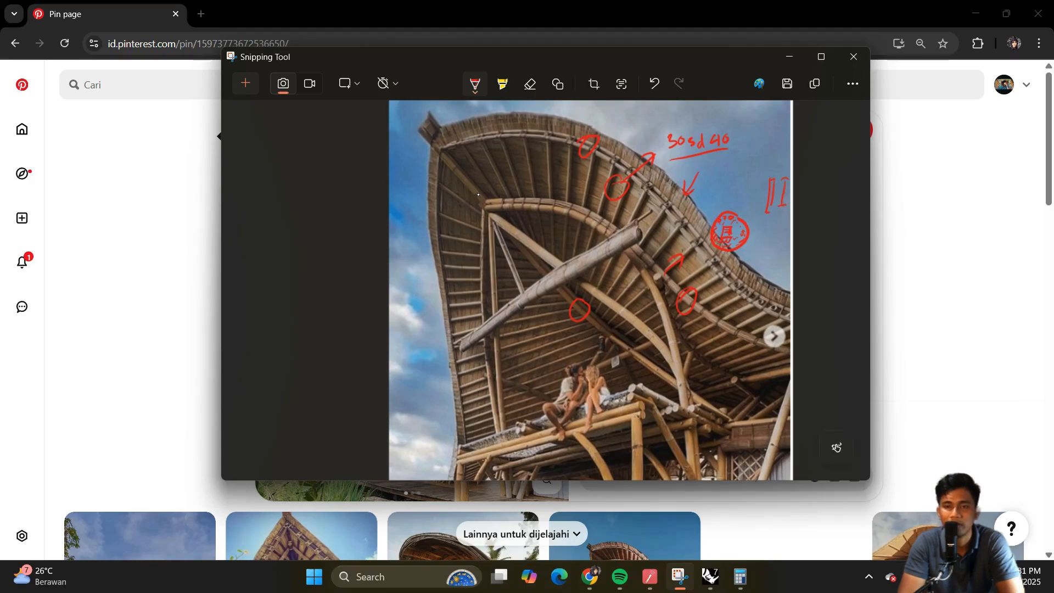
left_click_drag(719, 223, 718, 237)
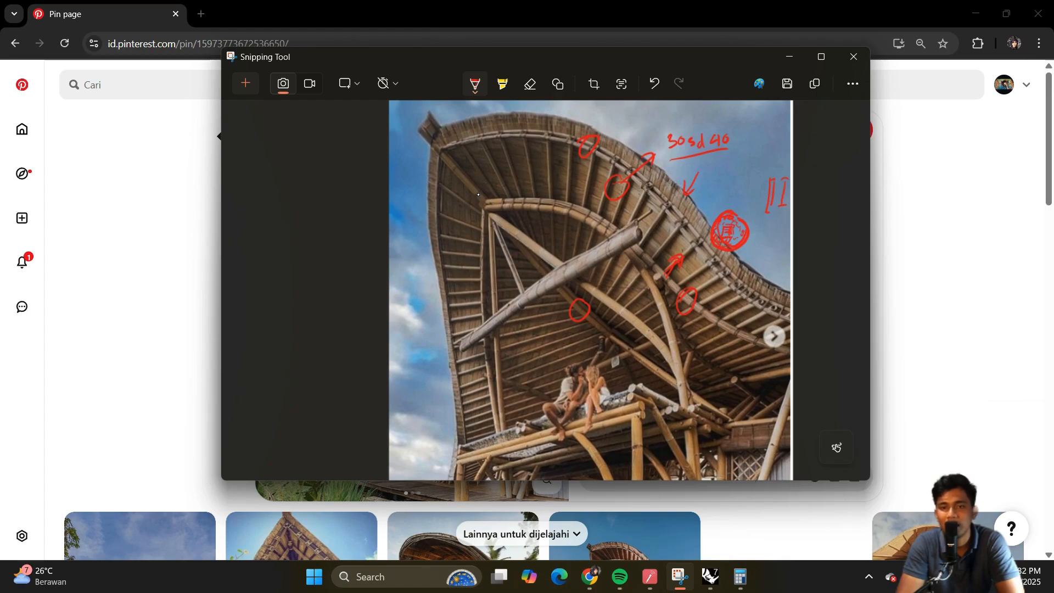
Step: Circle two spots on the curved support post, add an arrow with an underlined size note, and re-mark the beam circled above
mouse_move(673, 328)
left_mouse_down()
mouse_move(675, 366)
mouse_move(724, 336)
mouse_move(748, 341)
left_mouse_up()
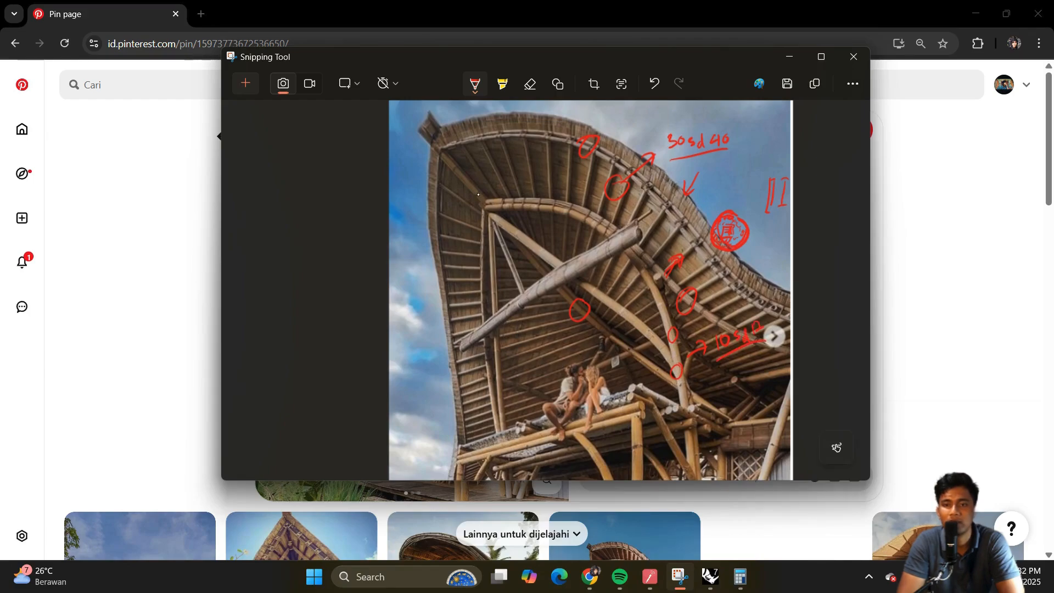
left_click_drag(721, 366, 739, 360)
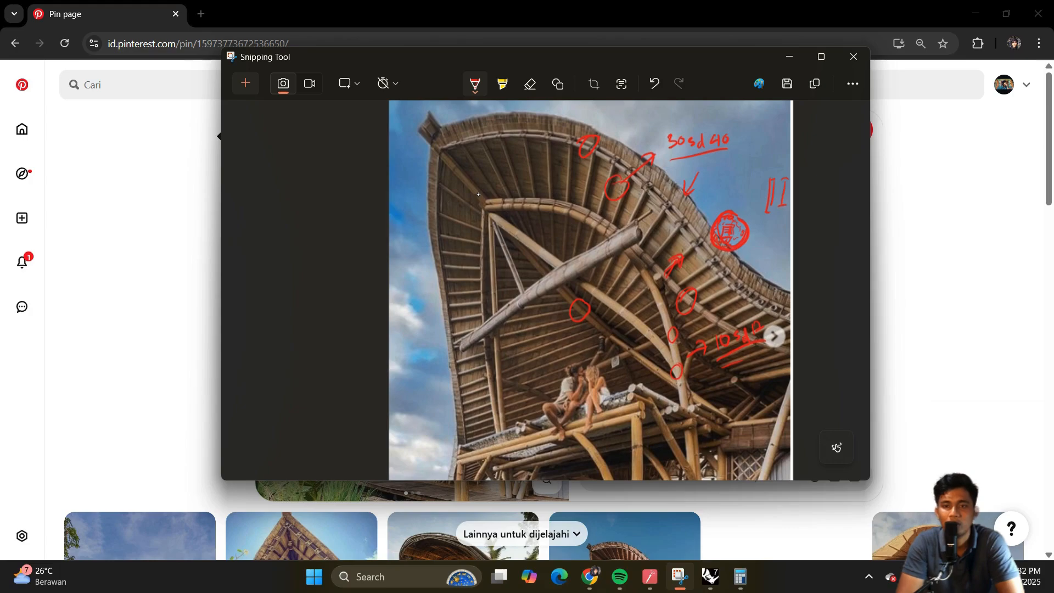
left_click_drag(681, 294, 695, 290)
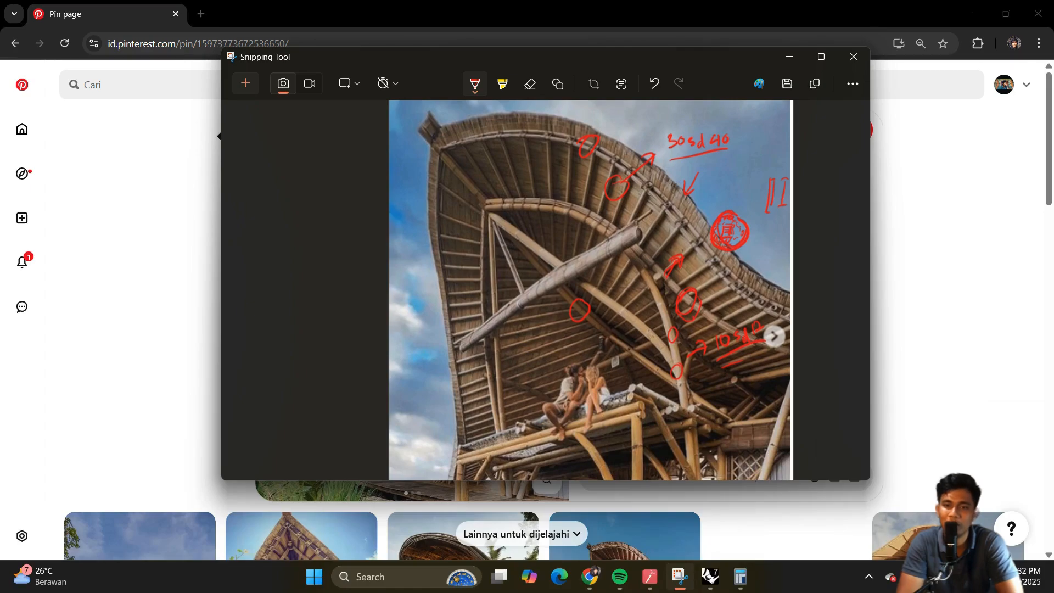
left_click_drag(694, 324, 686, 336)
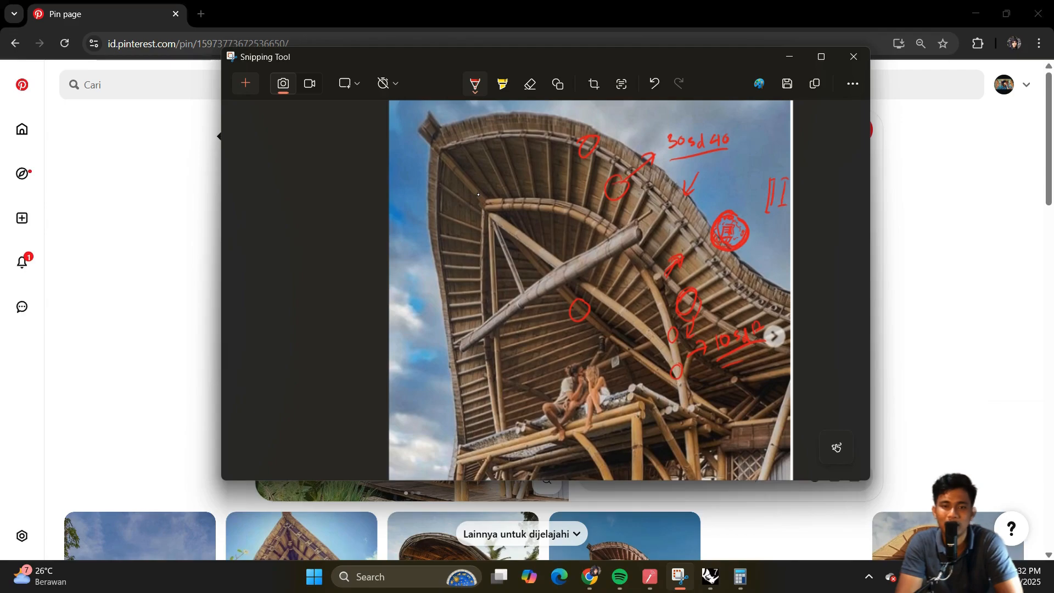
Step: Draw curved strokes over the roof's lower end beneath the thick diagonal pole and circle that area
left_click_drag(455, 348, 469, 435)
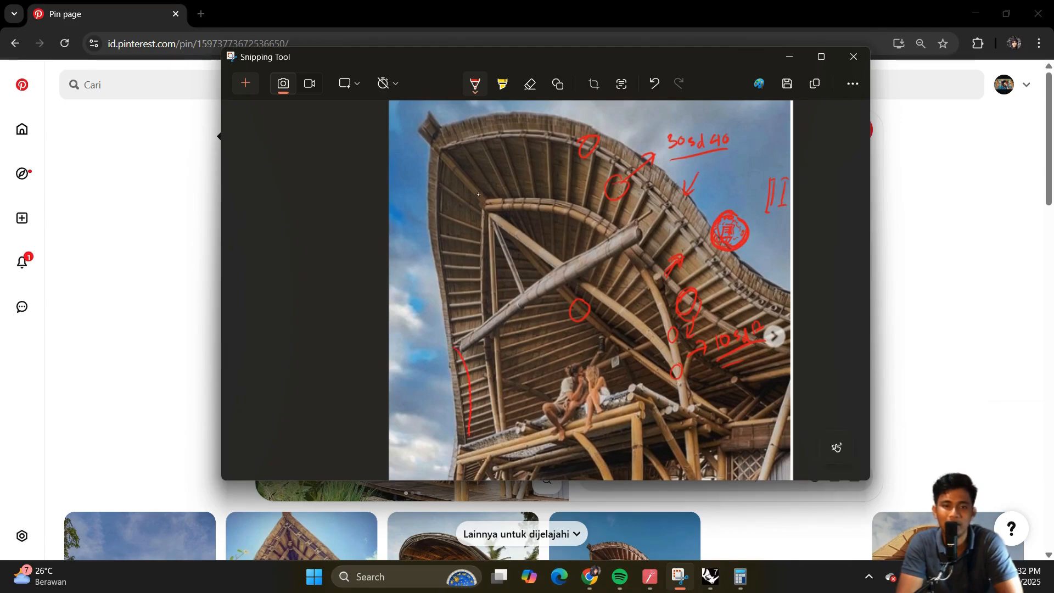
left_click_drag(461, 340, 484, 428)
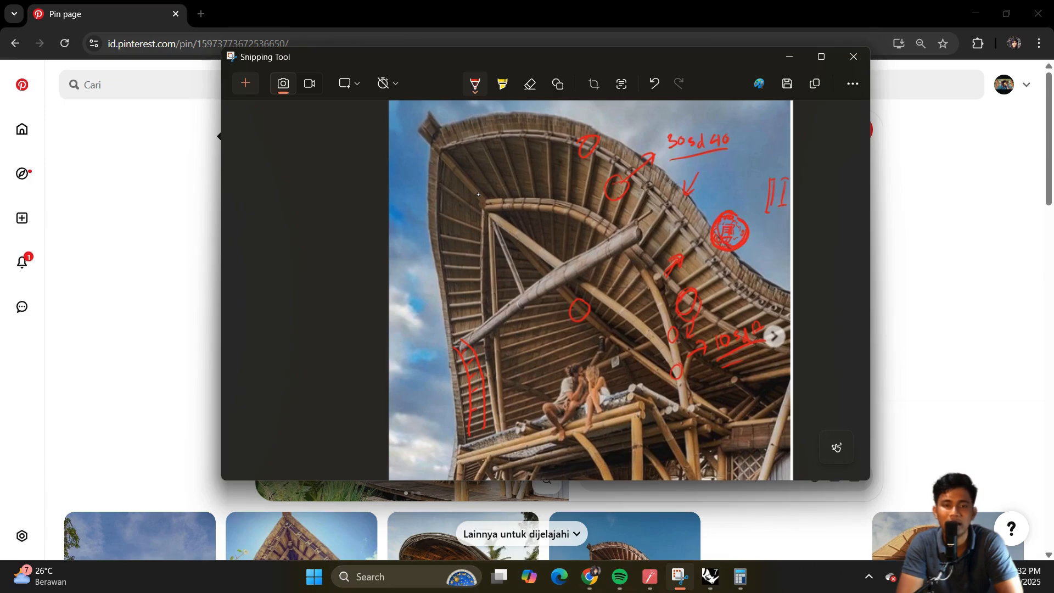
mouse_move(496, 427)
left_mouse_down()
mouse_move(498, 383)
mouse_move(473, 344)
left_mouse_up()
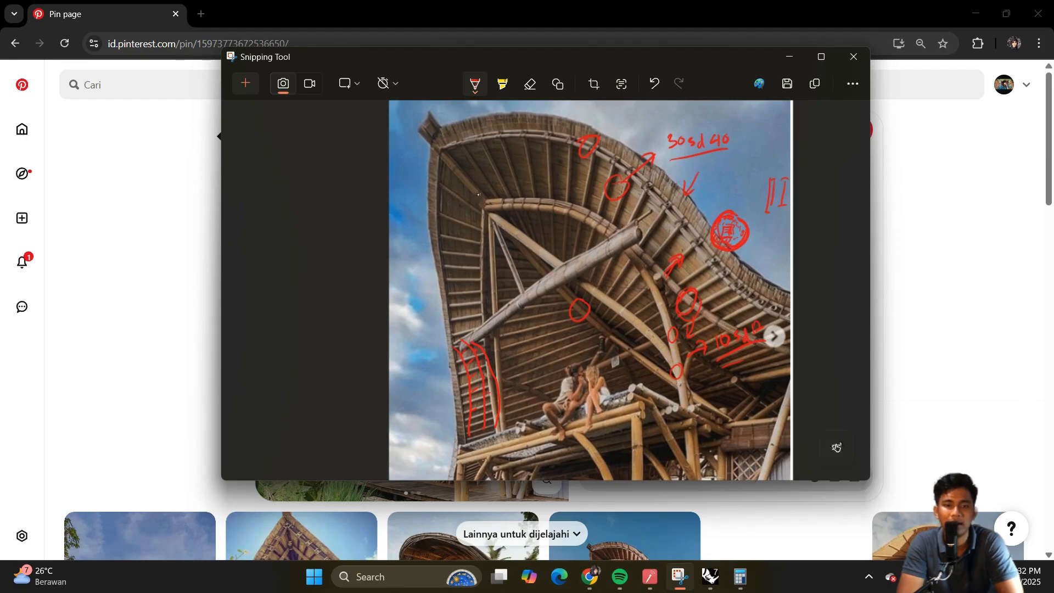
mouse_move(454, 435)
left_mouse_down()
mouse_move(511, 391)
mouse_move(454, 351)
mouse_move(460, 438)
left_mouse_up()
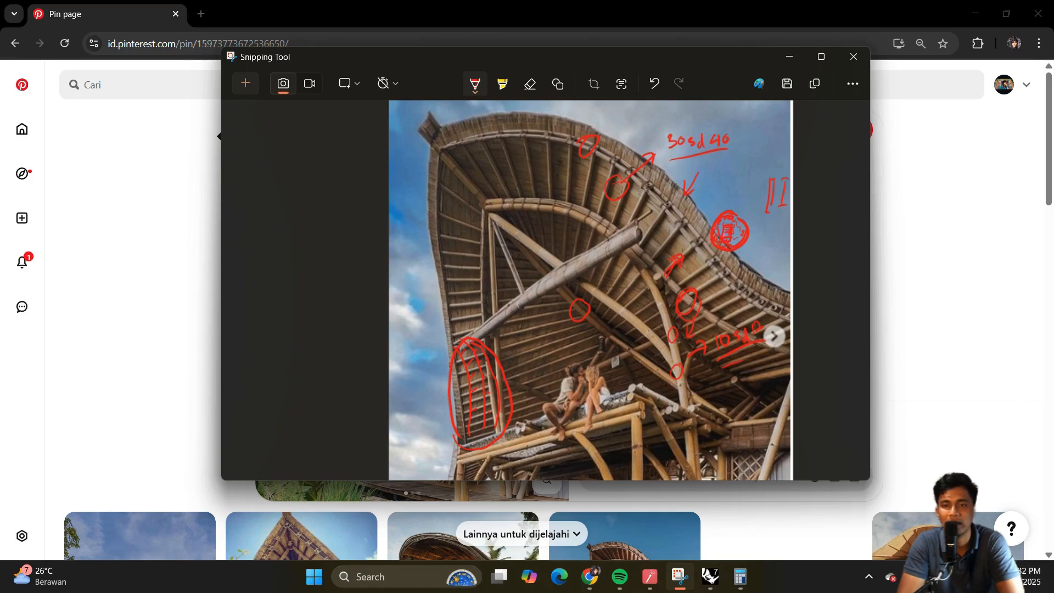
Step: Label the bundled-beam cross-section sketch "split" and circle the head of the curved support post
left_click_drag(732, 228, 781, 228)
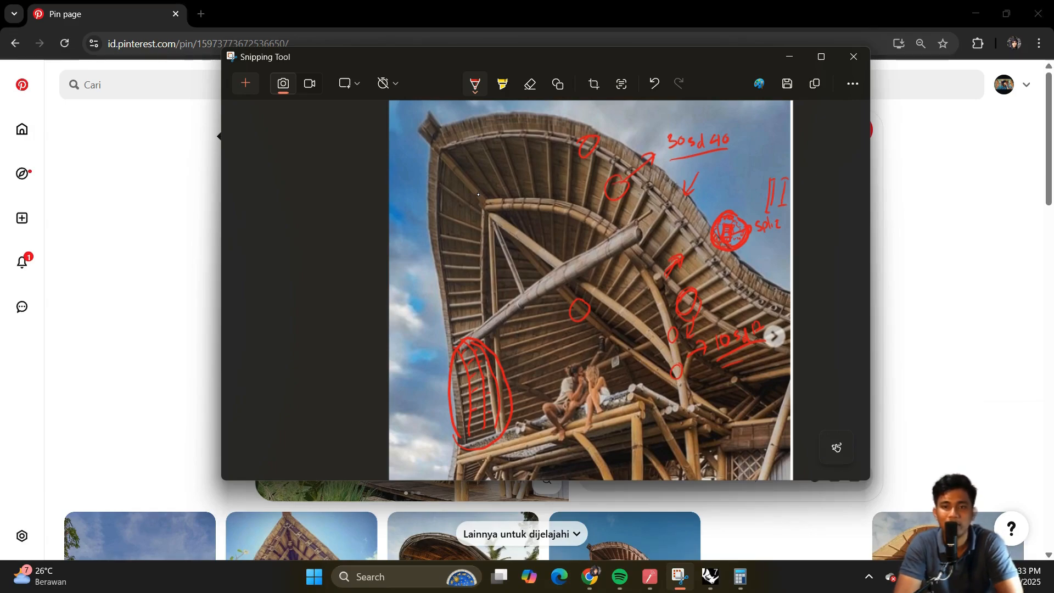
left_click_drag(658, 255, 657, 256)
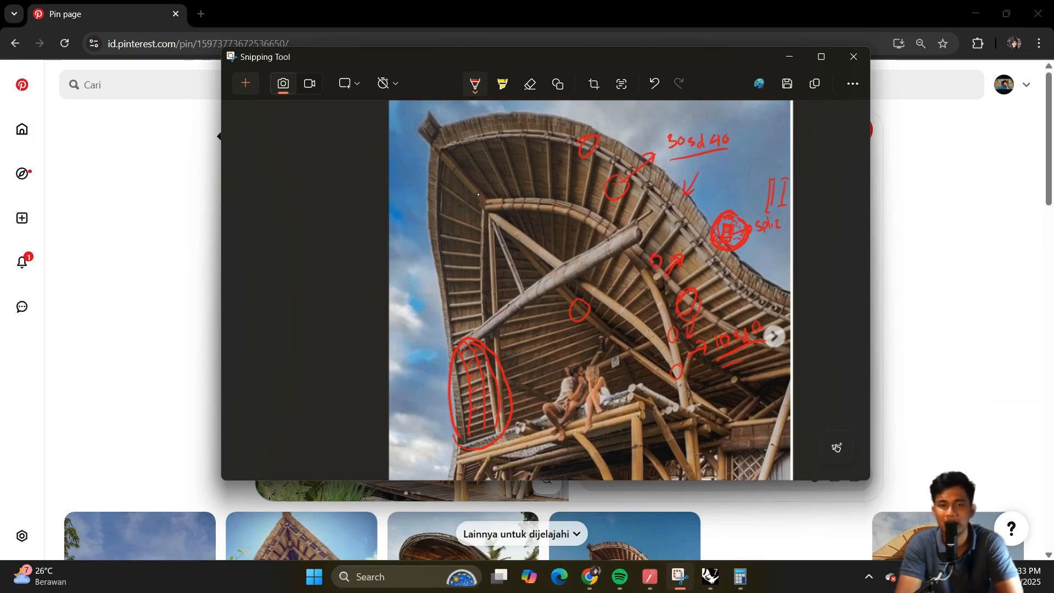
Step: Sketch three stacked round poles over the roof underside, circle the corner rafter, and underline the size note beside the post
mouse_move(465, 168)
left_mouse_down()
mouse_move(459, 180)
mouse_move(464, 166)
left_mouse_up()
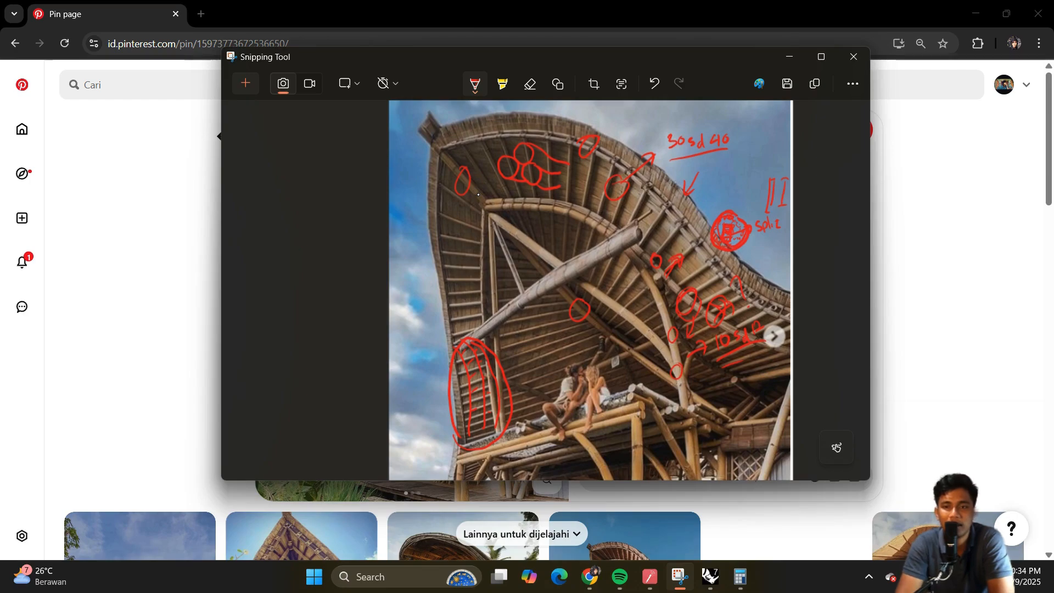
left_click_drag(719, 365, 744, 355)
left_click_drag(726, 379, 750, 371)
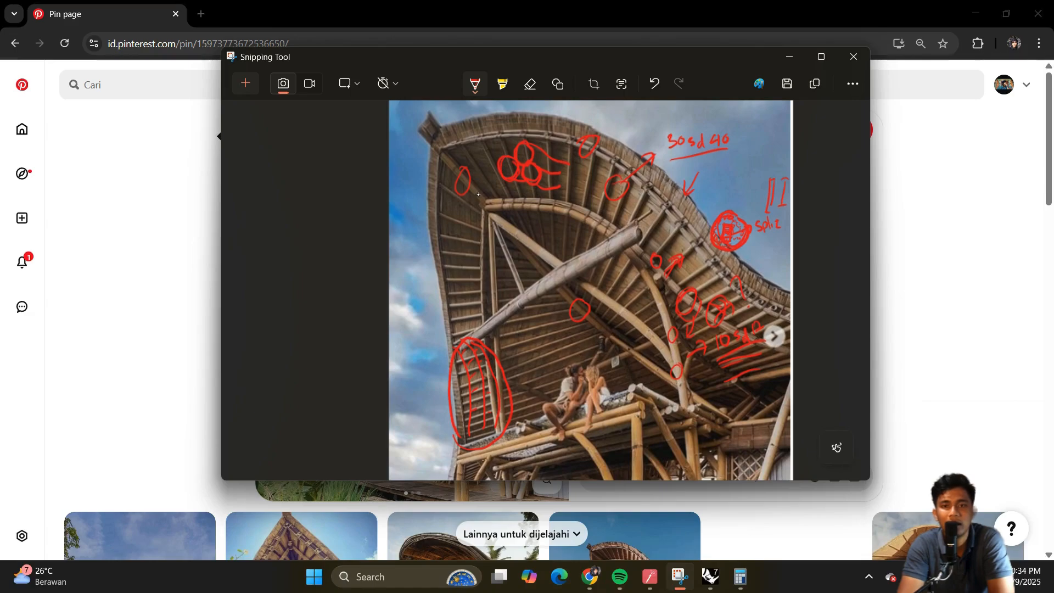
left_click_drag(543, 142, 591, 163)
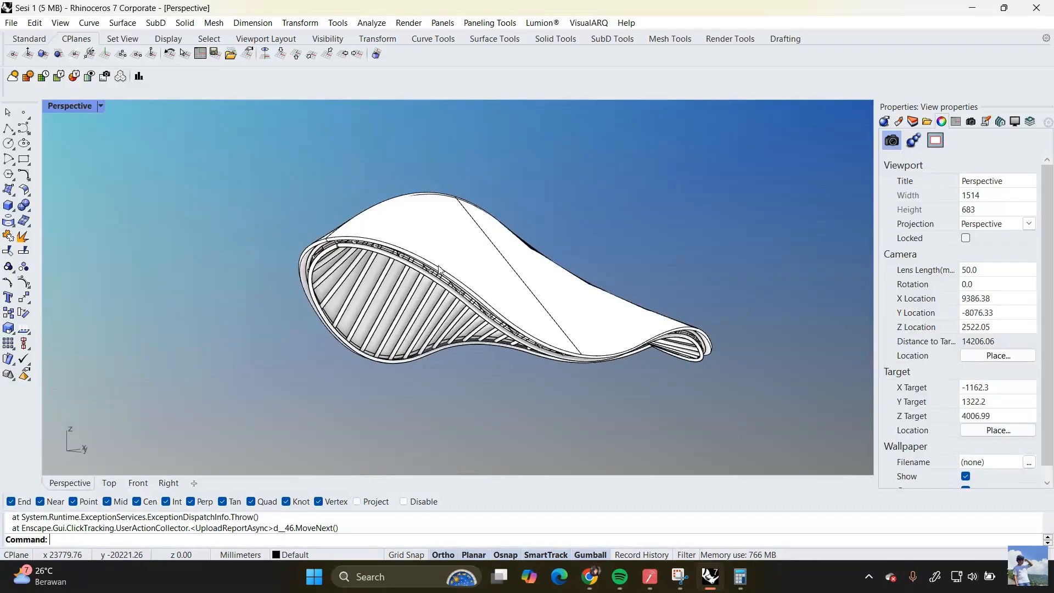
Step: Switch to Rhinoceros and examine the curved roof model's shell, edge beams and ribs from several angles and close up
right_click_drag(439, 269, 463, 266)
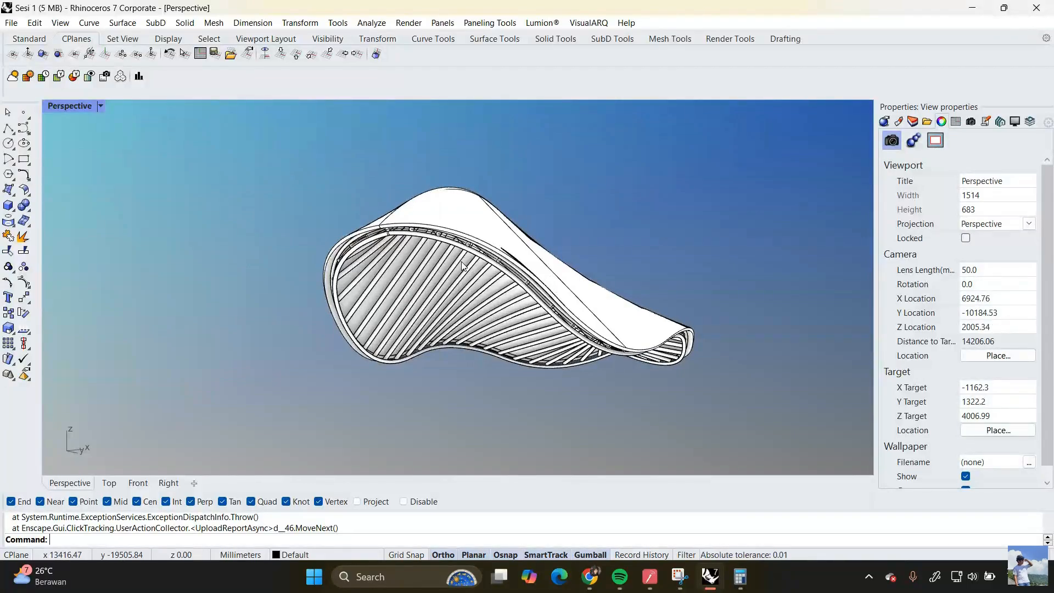
right_click_drag(454, 274, 496, 286, "shift")
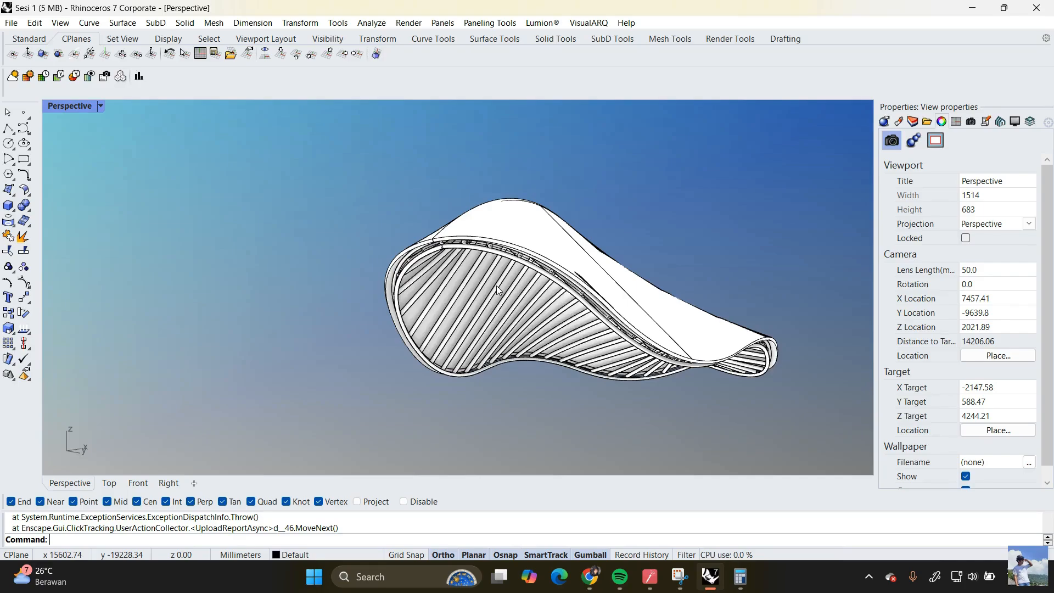
right_click_drag(497, 286, 433, 242)
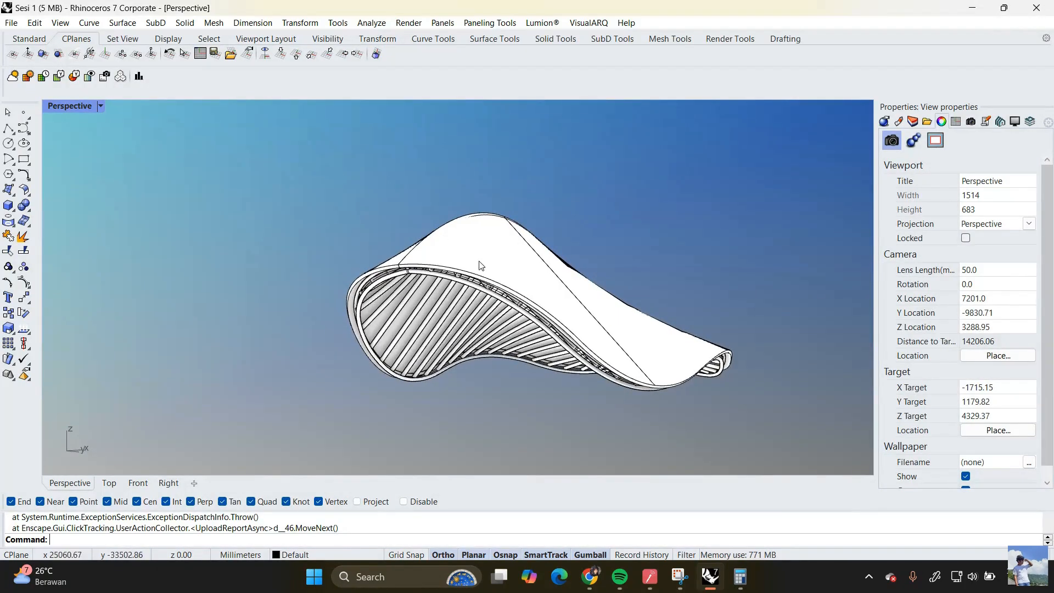
right_click_drag(481, 265, 551, 191)
scroll(633, 191, "up", 4)
right_click_drag(633, 191, 603, 228)
right_click_drag(602, 227, 635, 182, "shift")
right_click_drag(641, 326, 660, 311)
scroll(502, 270, "down", 4)
right_click_drag(501, 271, 472, 283)
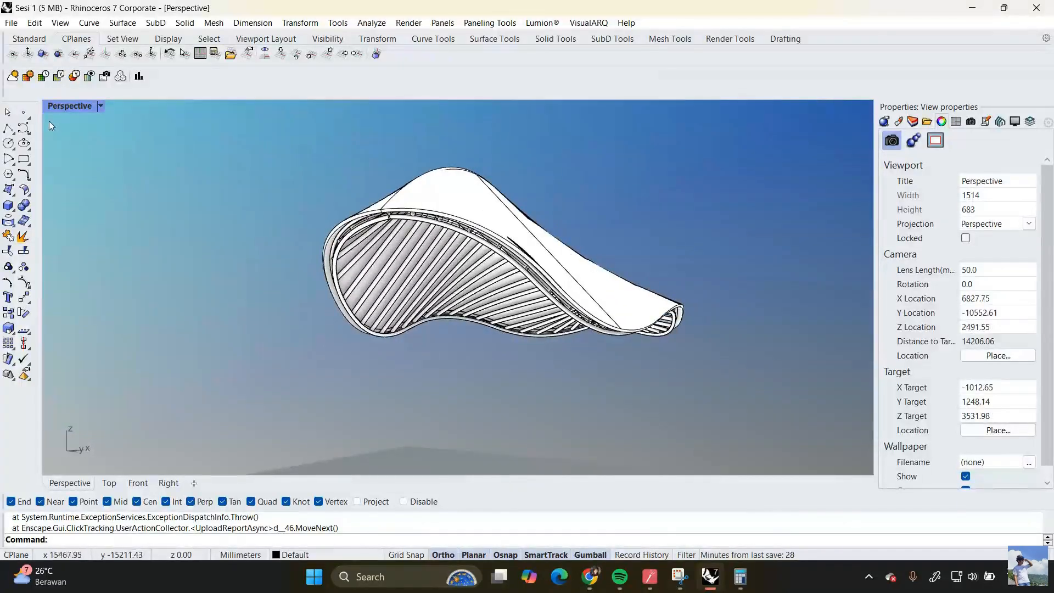
Step: Set the Perspective viewport to the Shaded display mode and inspect the roof's edges
left_click(100, 106)
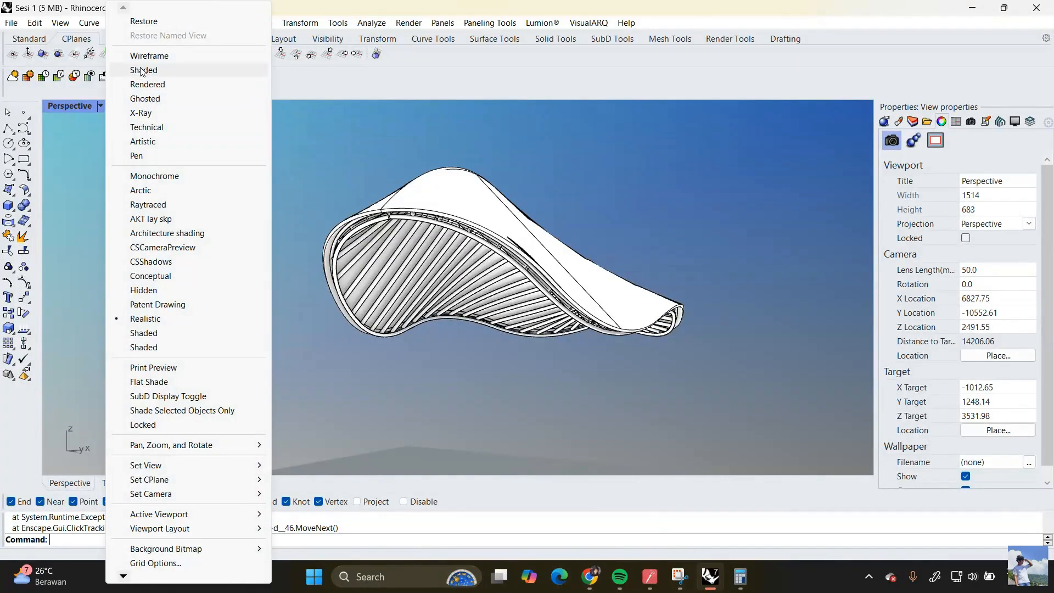
left_click(141, 70)
right_click_drag(532, 291, 509, 235)
scroll(561, 269, "up", 4)
scroll(561, 265, "down", 3)
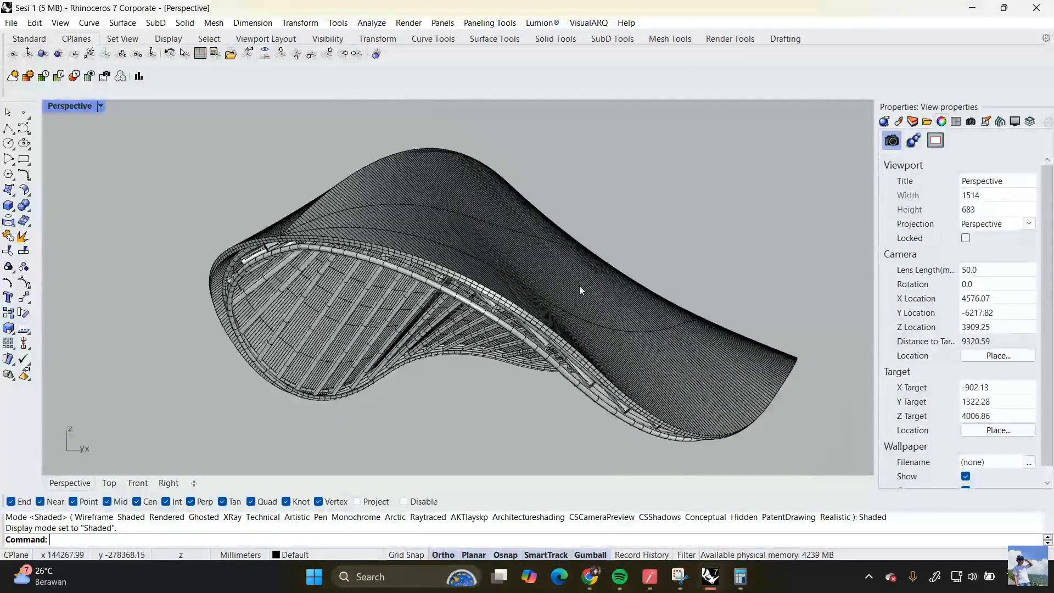
Step: Offset one half of the roof's outer face 220 mm as a non-solid surface, with the direction flipped towards the underside
left_click(580, 286, "ctrl+shift")
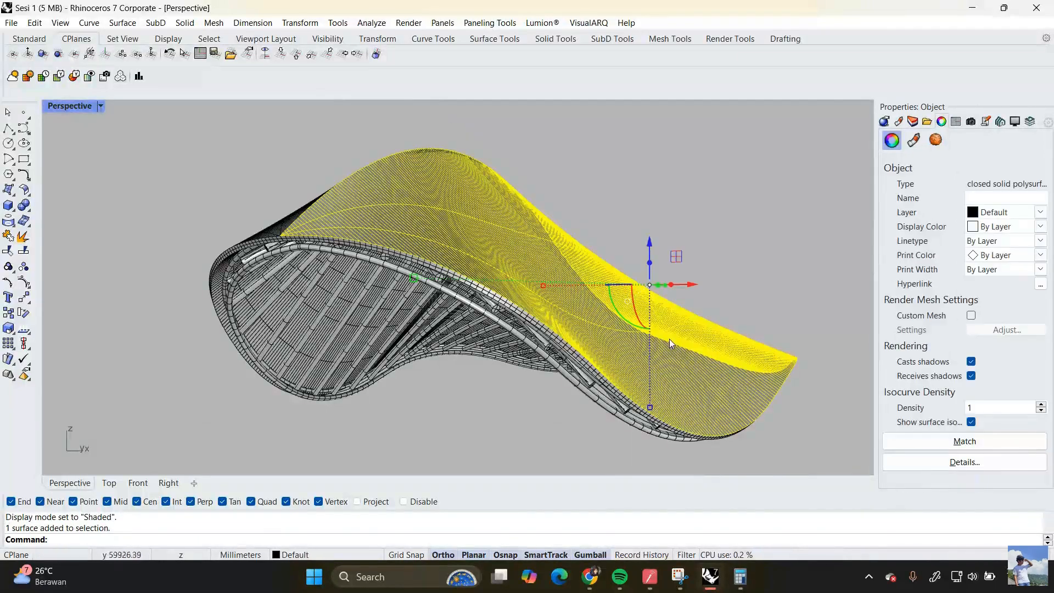
type("OffsetSrf")
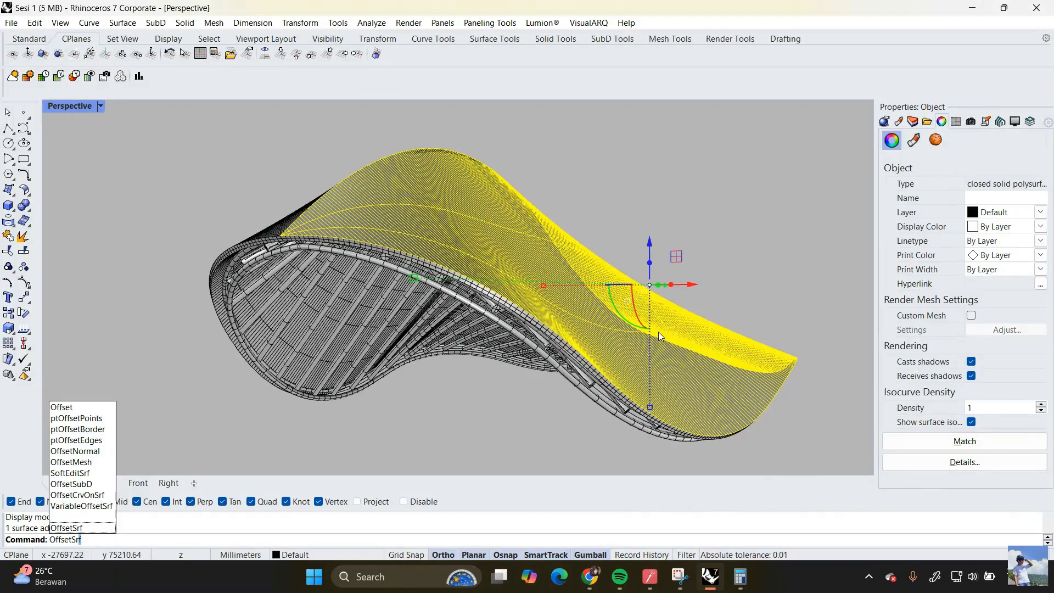
key("Return")
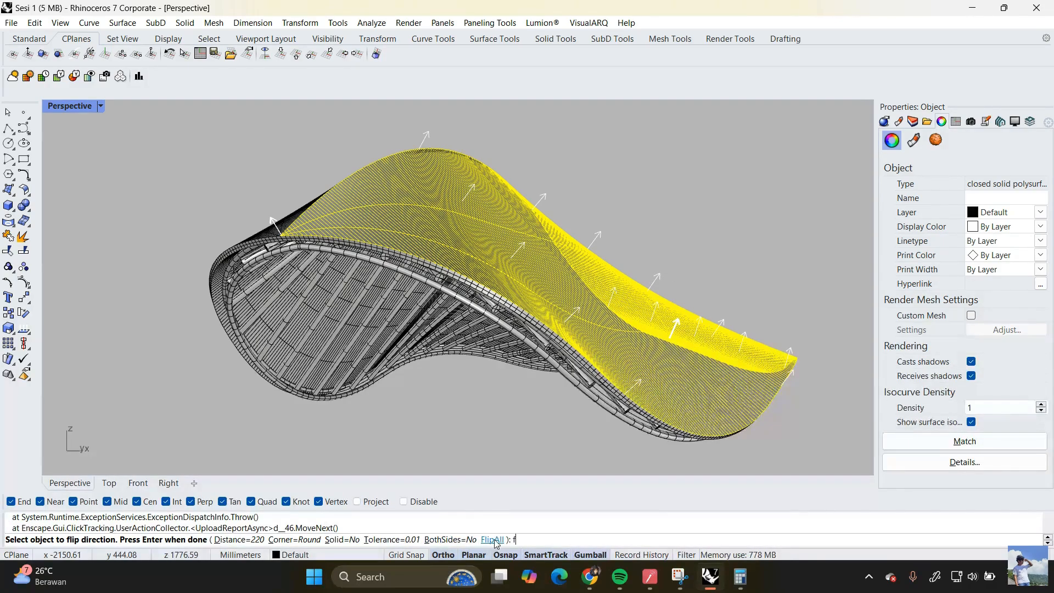
key("Return")
right_click_drag(446, 340, 465, 328)
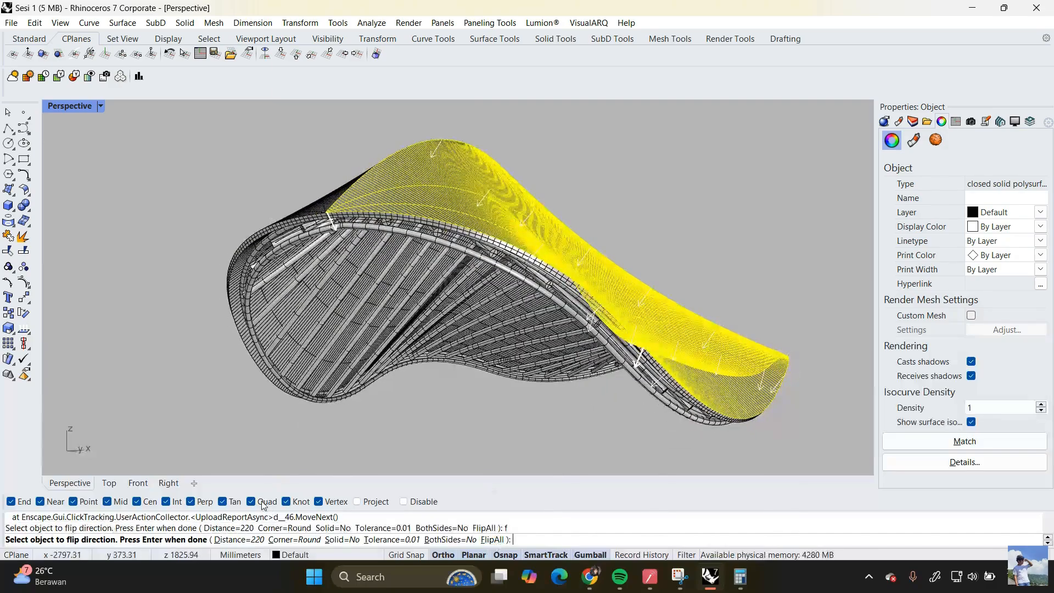
scroll(332, 209, "up", 5)
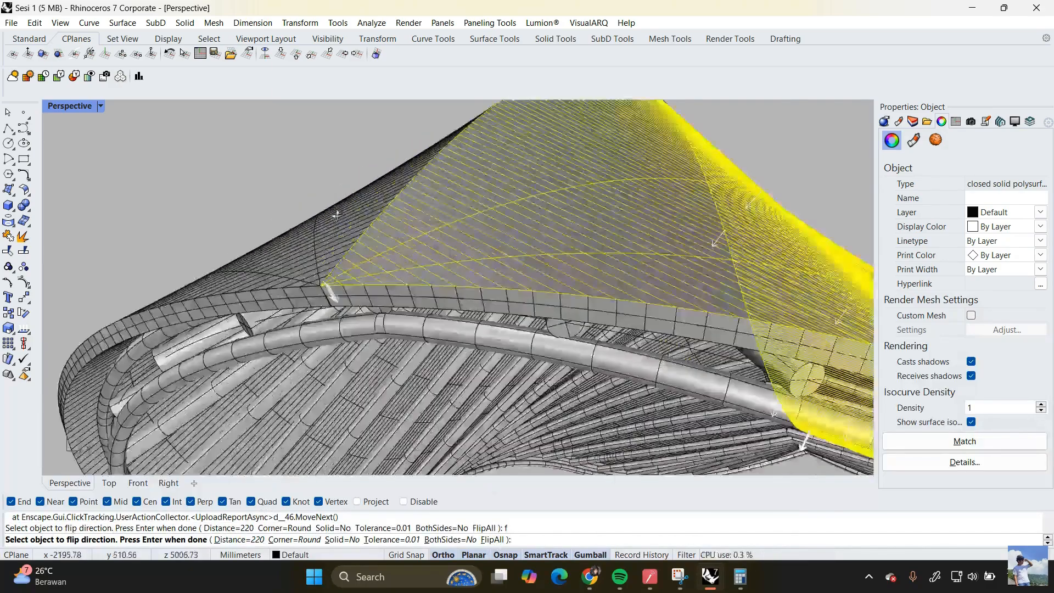
mouse_move(337, 215)
right_mouse_down()
mouse_move(333, 175)
mouse_move(330, 207)
right_mouse_up()
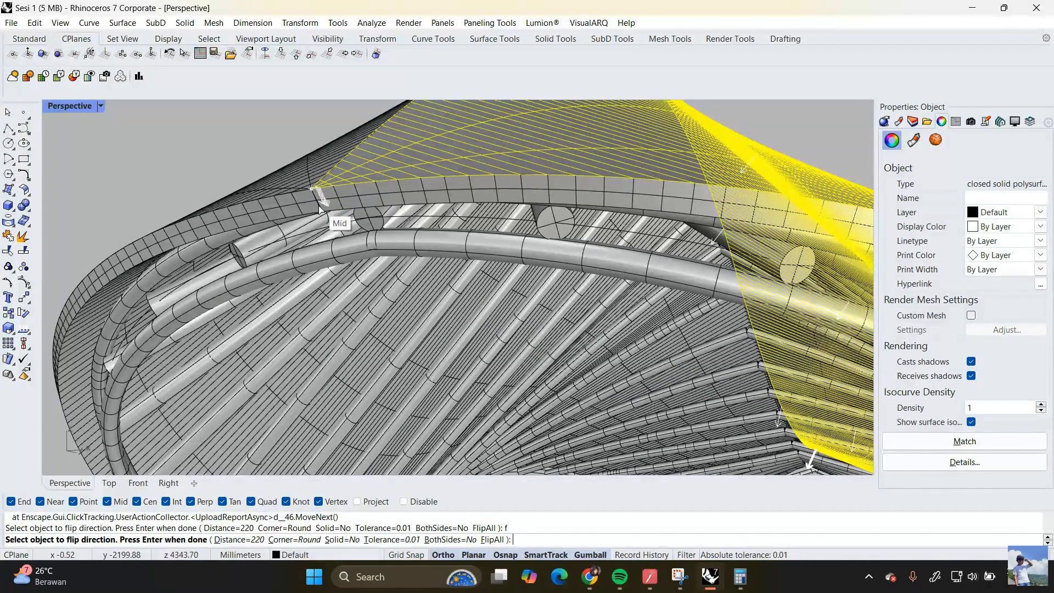
scroll(352, 217, "down", 6)
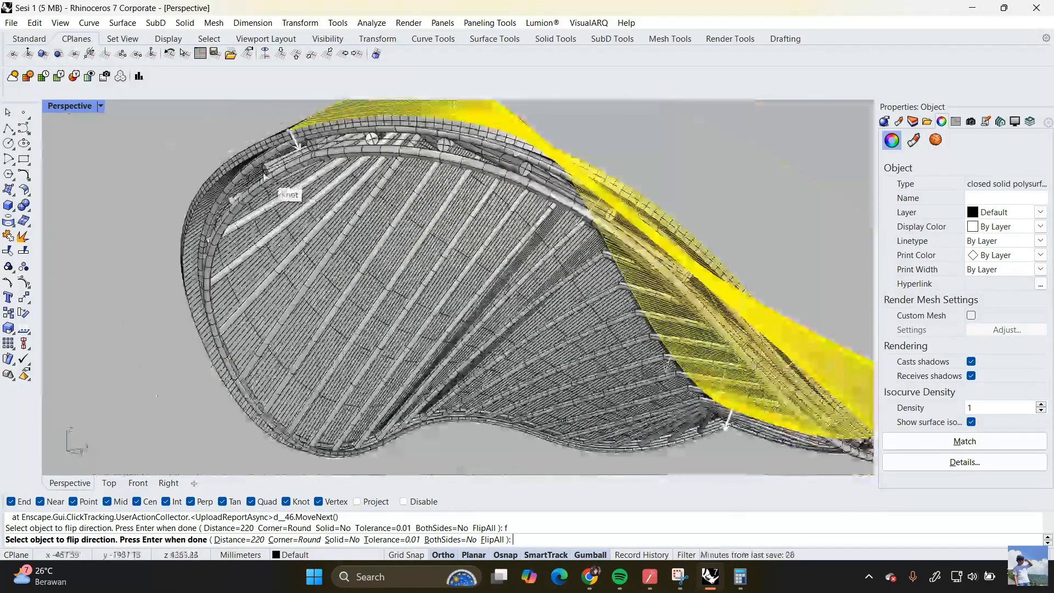
scroll(308, 149, "up", 3)
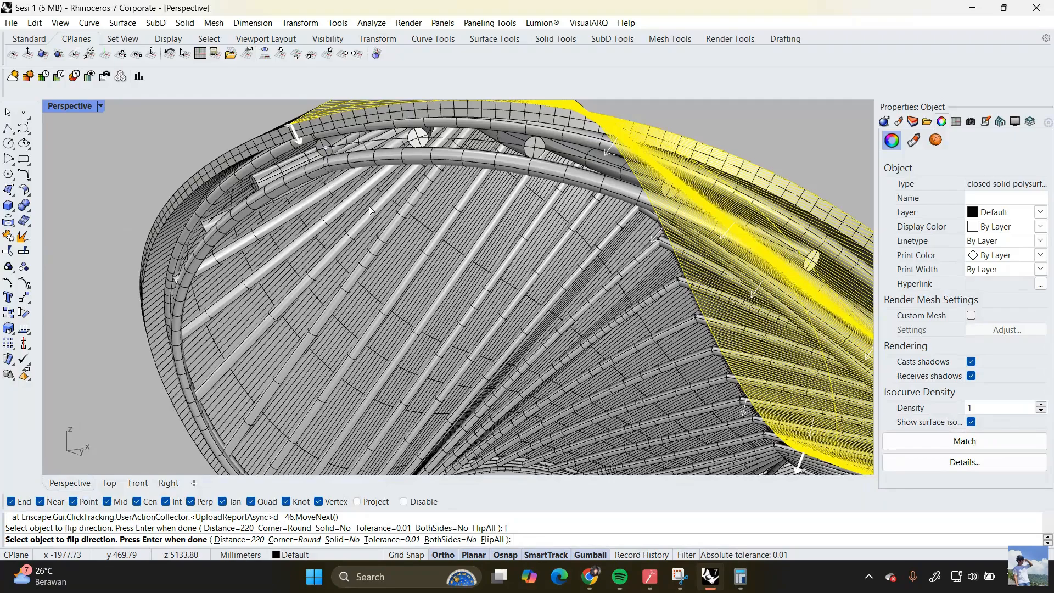
scroll(410, 243, "down", 5)
right_click_drag(411, 243, 400, 207)
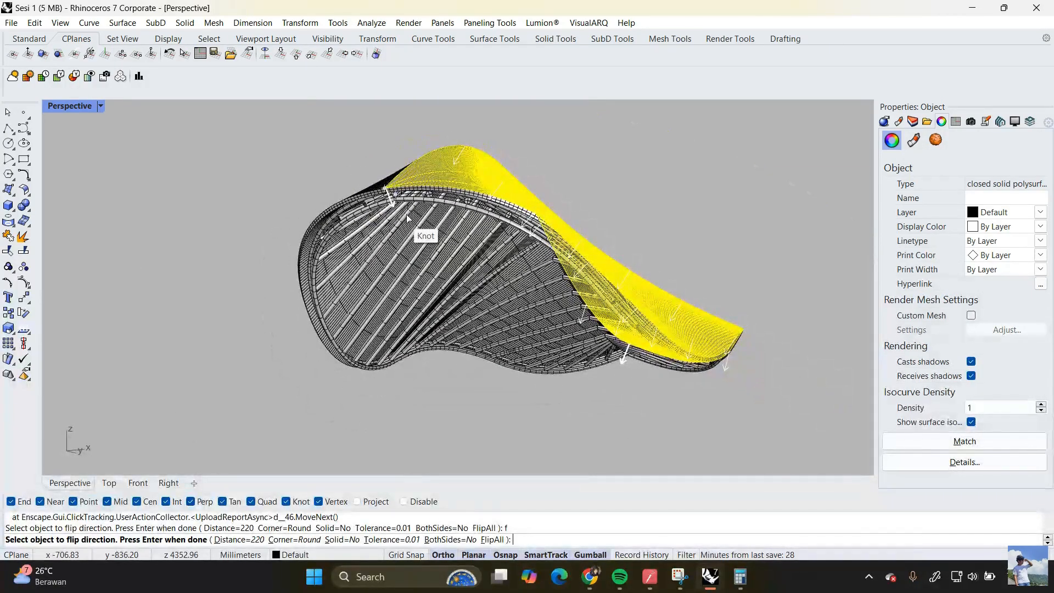
scroll(411, 220, "up", 2)
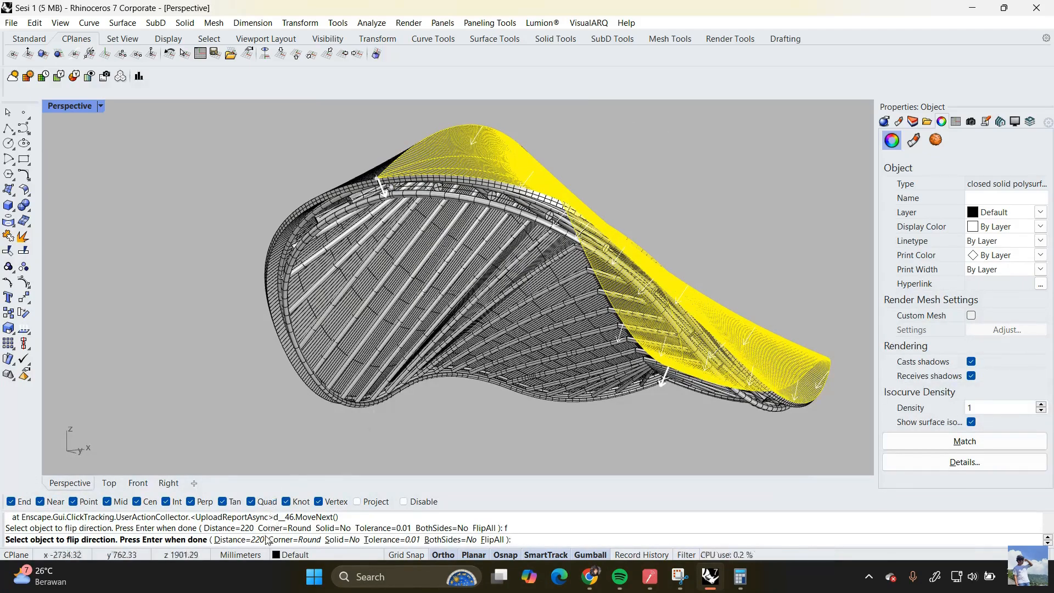
right_click_drag(375, 231, 554, 257)
key("Return")
key("Delete")
Step: Examine the offset surface from below, checking how its inner edge meets the rib ends along the roof's centre line
left_click(597, 268)
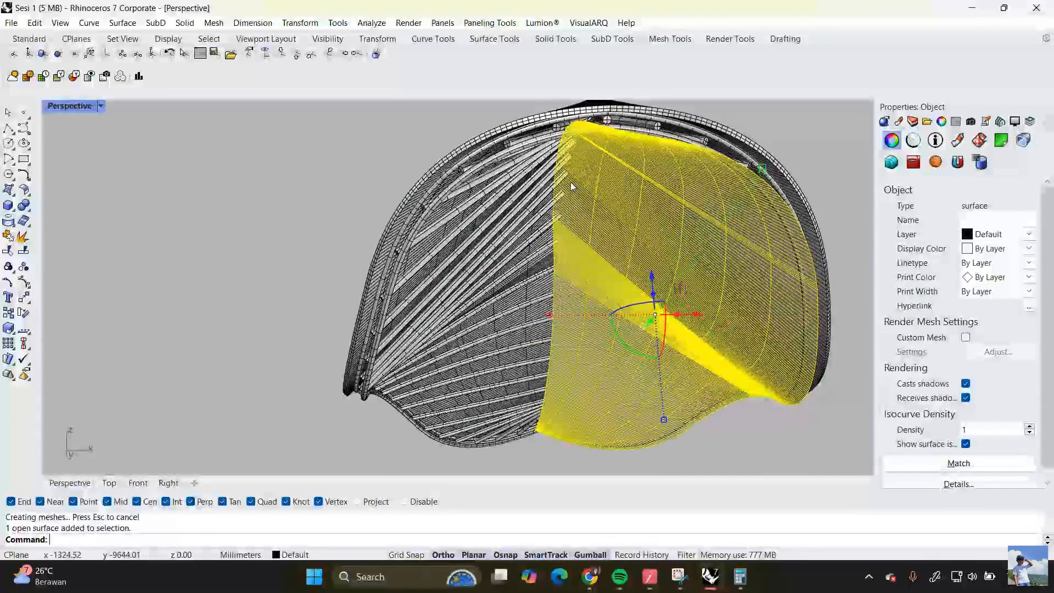
scroll(605, 218, "down", 4)
scroll(606, 218, "down", 4)
right_click_drag(606, 218, 572, 280)
key("Escape")
scroll(585, 213, "up", 7)
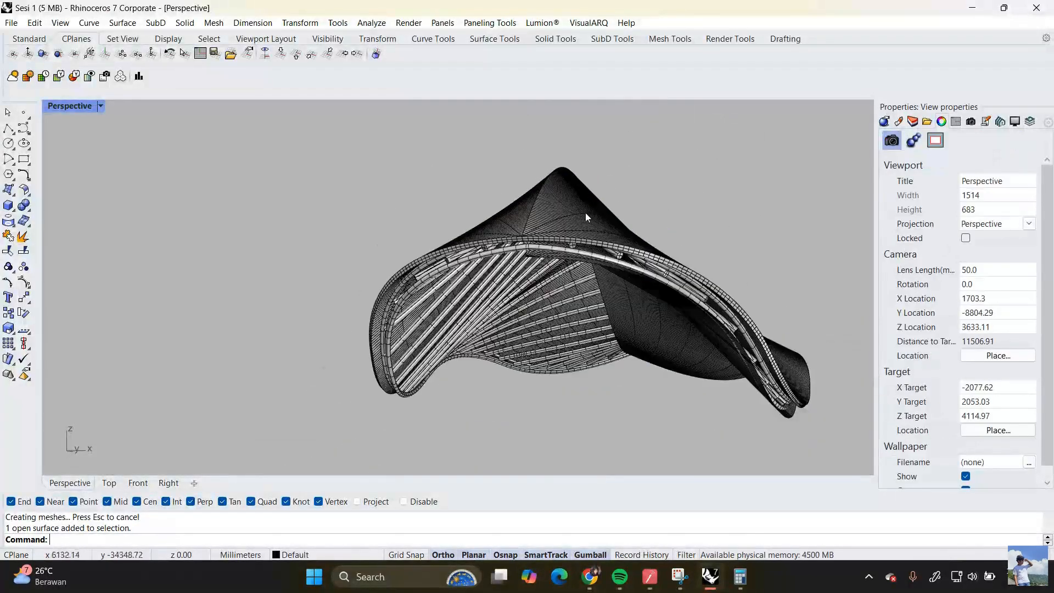
right_click_drag(586, 212, 601, 241)
scroll(593, 278, "up", 5)
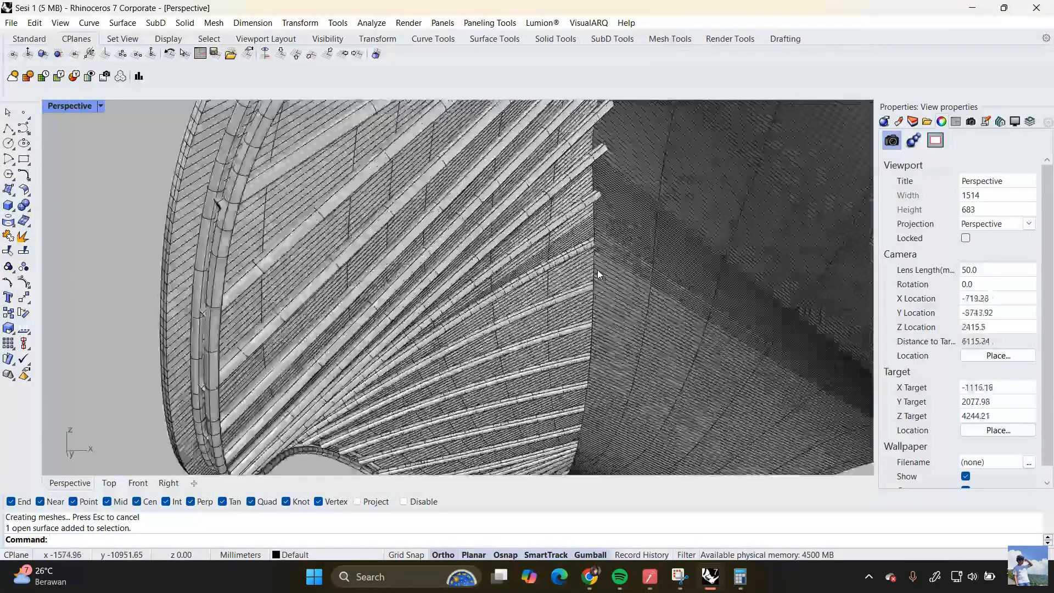
scroll(592, 281, "down", 6)
scroll(592, 281, "up", 5)
scroll(591, 281, "down", 4)
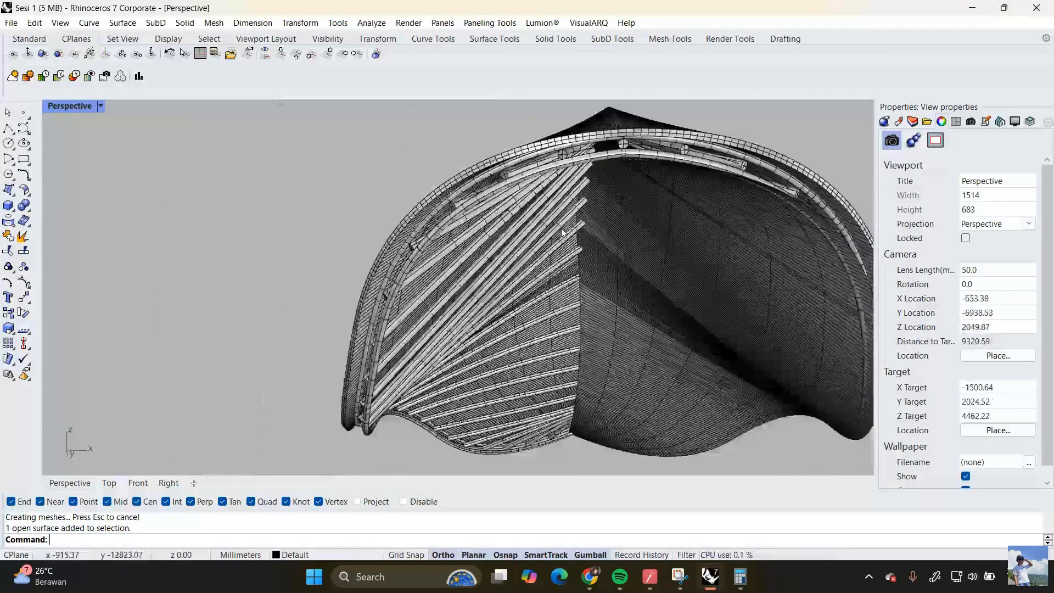
right_click_drag(626, 183, 568, 160)
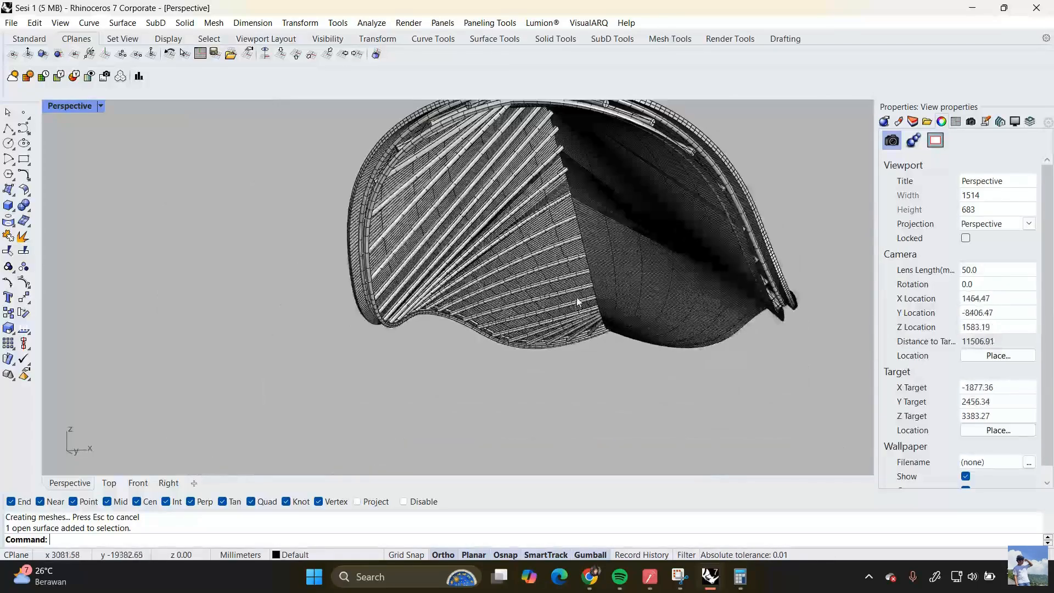
scroll(576, 190, "down", 4)
right_click_drag(580, 195, 569, 171)
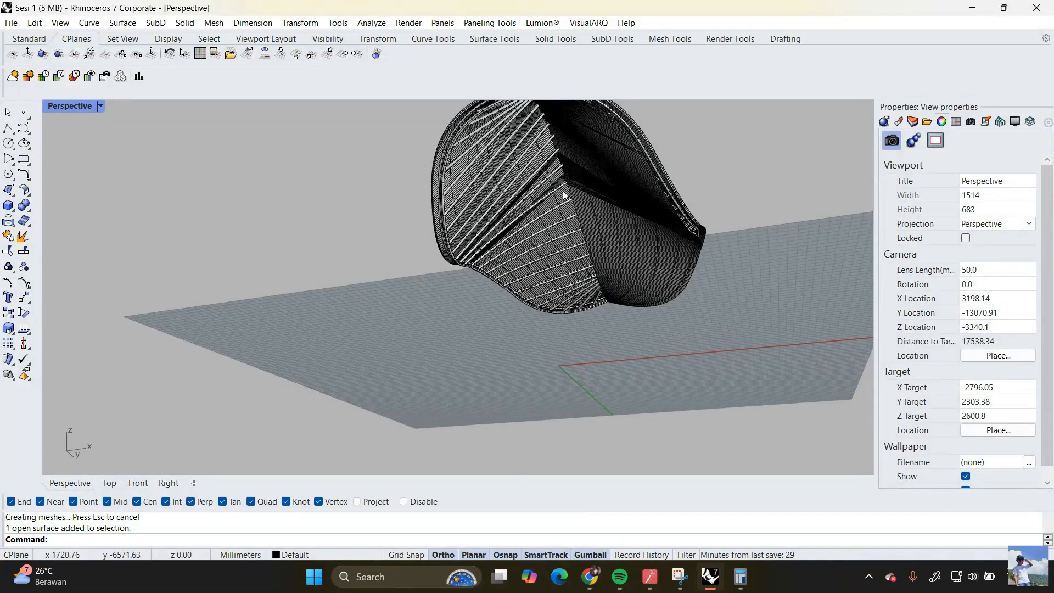
right_click_drag(547, 151, 563, 220)
Step: Draw a line about 8275 mm long from 0,0,0 along the Y axis, shift it along that axis and stretch its far end
scroll(566, 174, "down", 3)
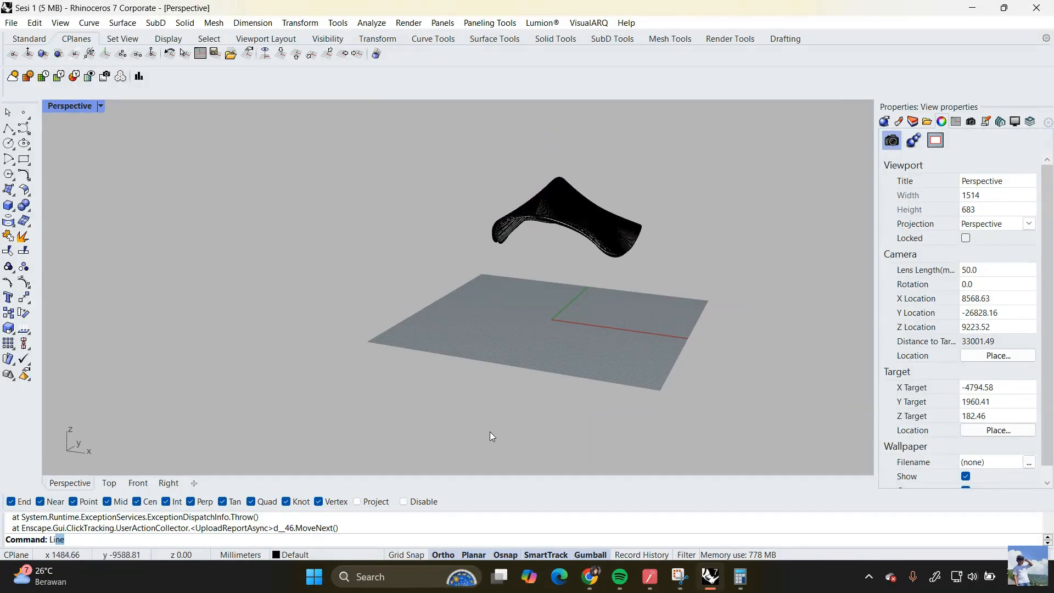
key("Return")
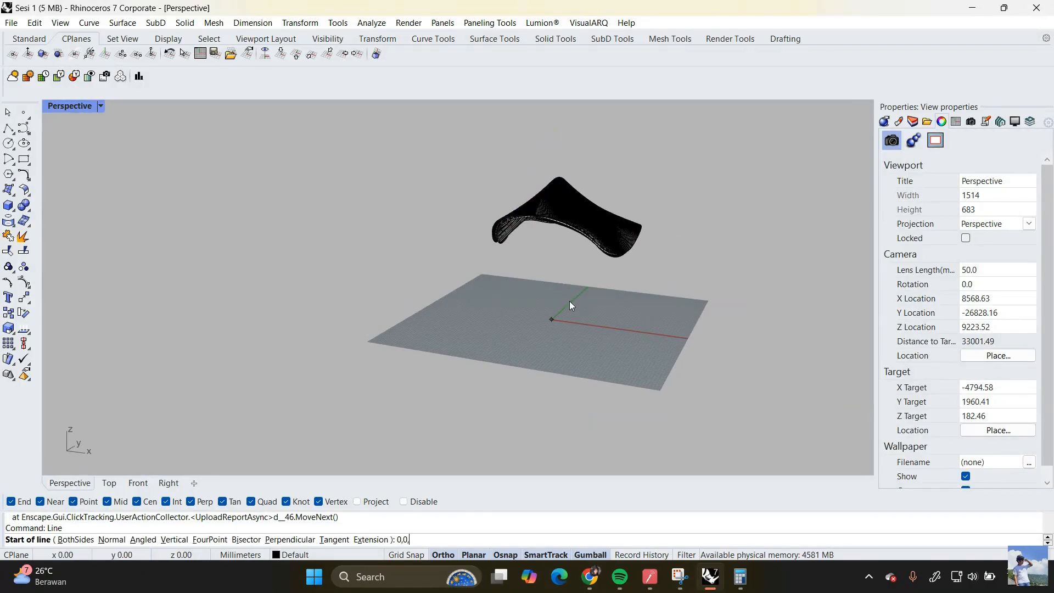
type("0,0,0")
key("Return")
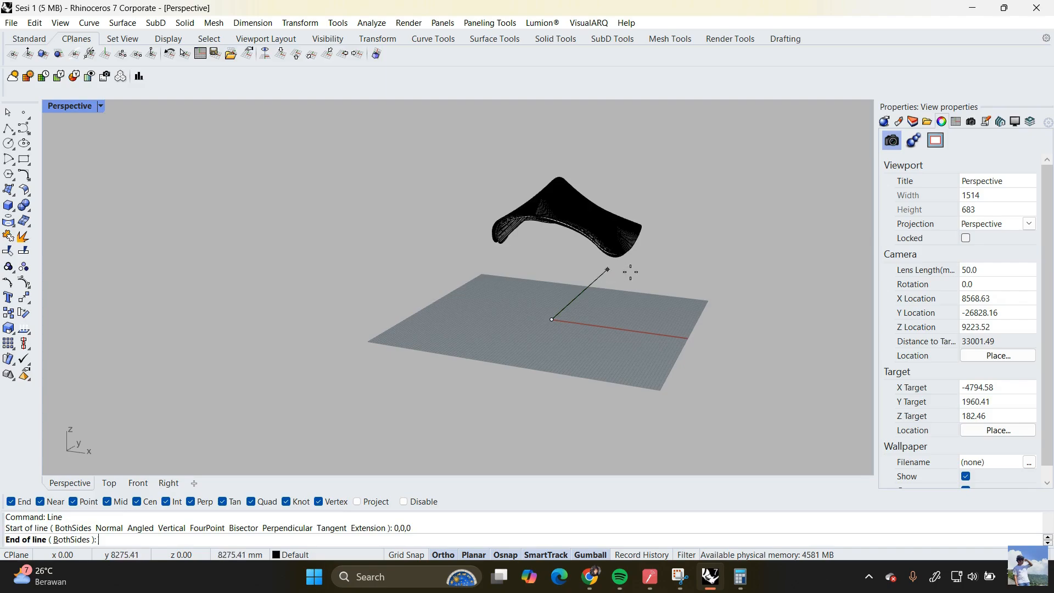
left_click(608, 270)
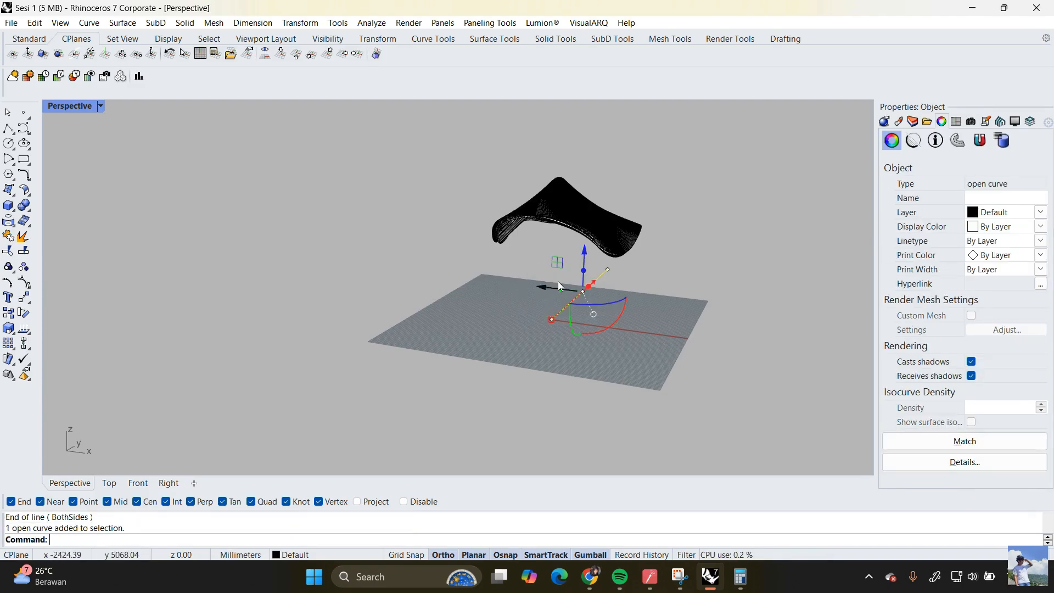
left_click_drag(595, 284, 558, 319)
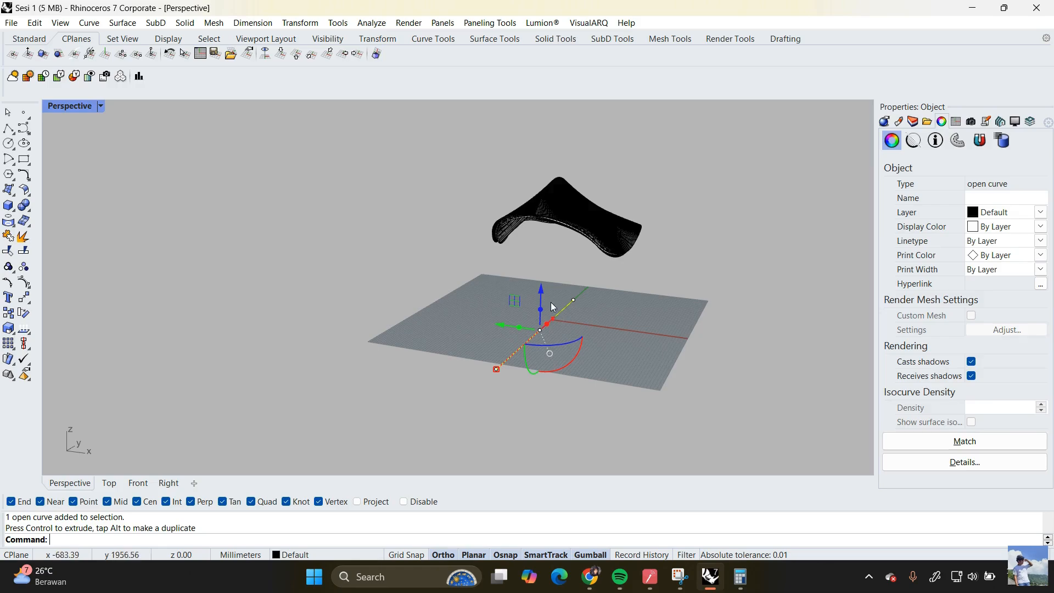
left_click_drag(559, 277, 584, 320)
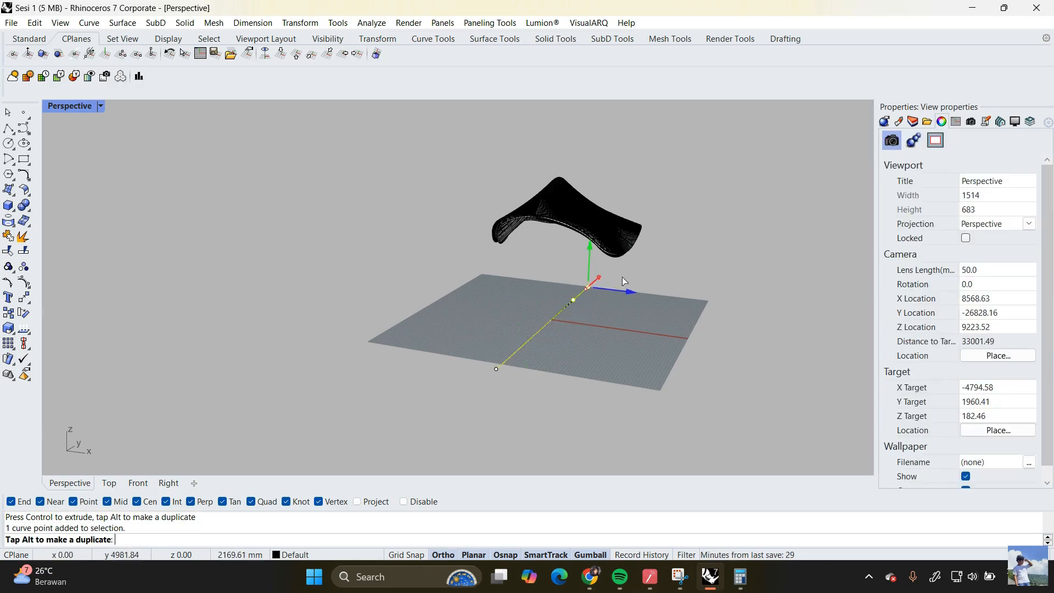
key("Escape")
Step: Extrude the Y-axis line vertically into a plane that rises above the whole roof
right_click_drag(631, 345, 479, 357)
left_click(482, 368)
left_click_drag(502, 349, 476, 135)
key("Escape")
Step: Split the offset surface using the vertical plane as the cutting object
right_click_drag(409, 192, 508, 173)
scroll(522, 258, "up", 6)
right_click_drag(541, 273, 566, 357, "shift")
left_click(646, 244)
scroll(626, 267, "down", 5)
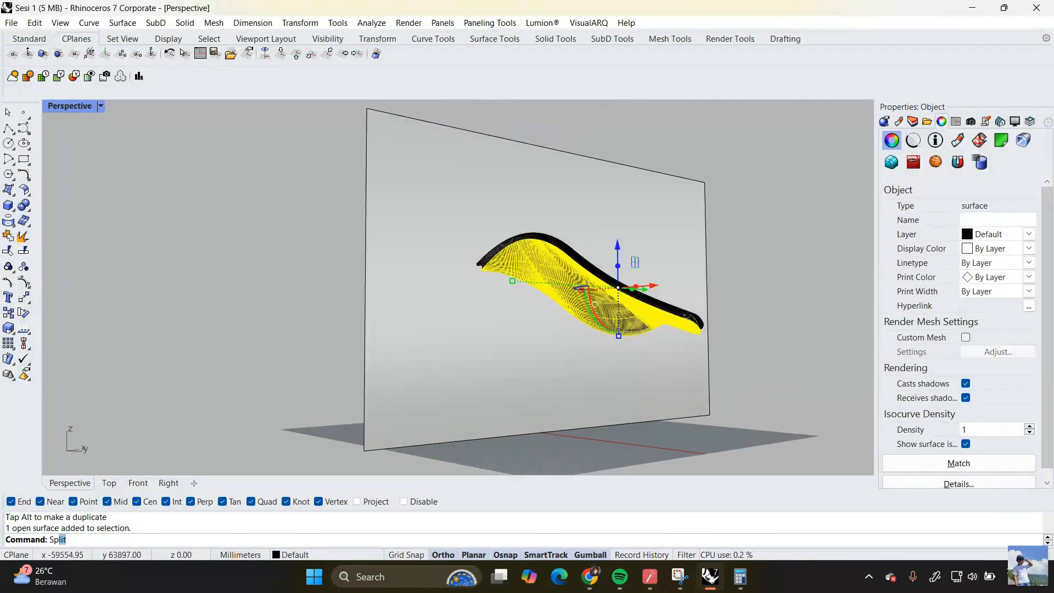
type("Sp")
key("Return")
left_click(486, 338)
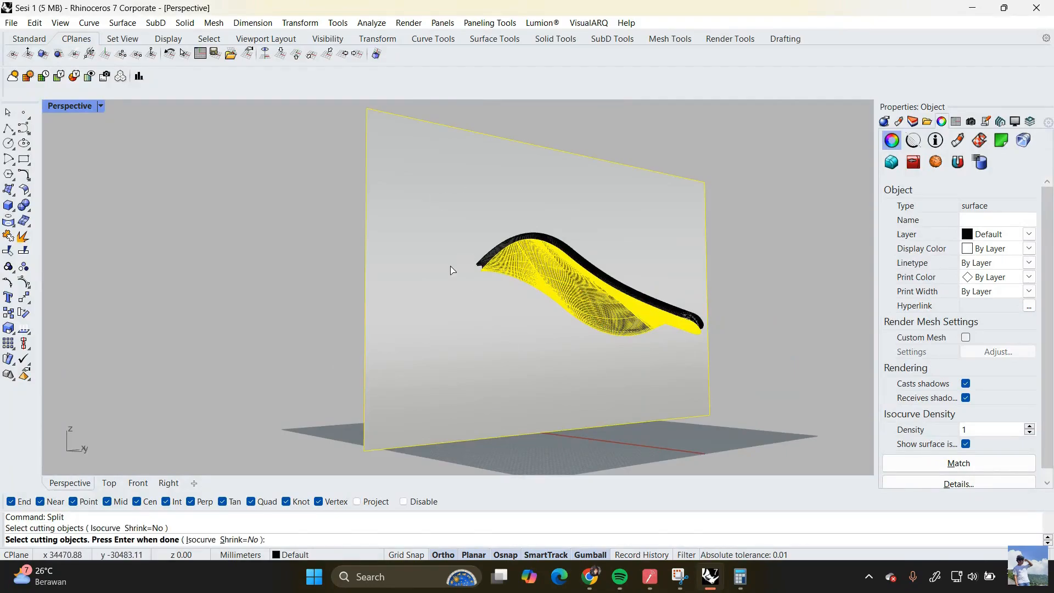
key("Return")
Step: Delete the vertical cutting plane and the narrow strip of offset surface that overlaps the rib ends past the centre line
scroll(454, 308, "up", 5)
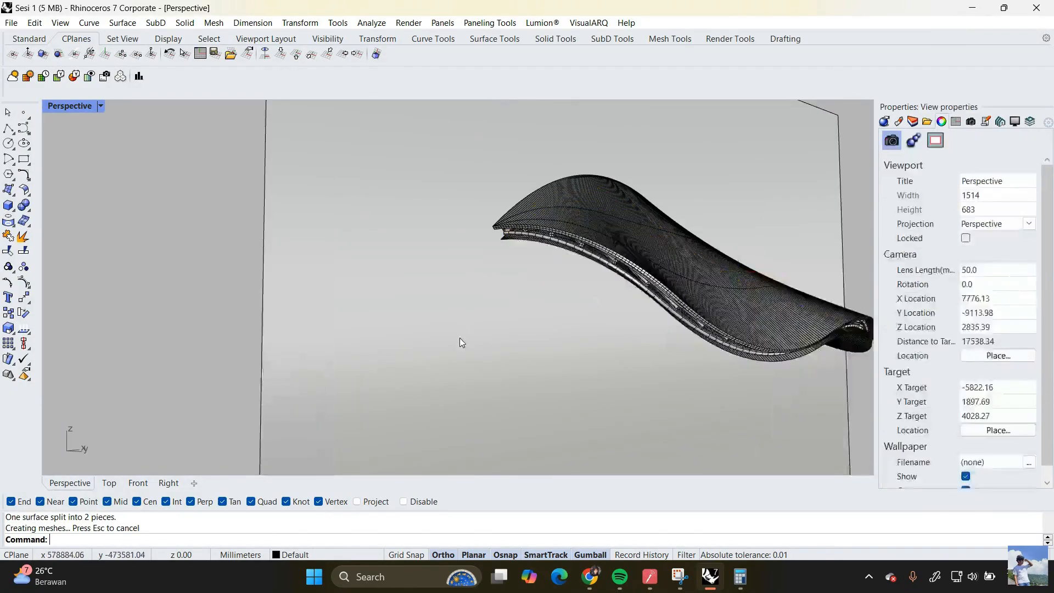
left_click(459, 337)
key("Delete")
right_click_drag(462, 336, 548, 211)
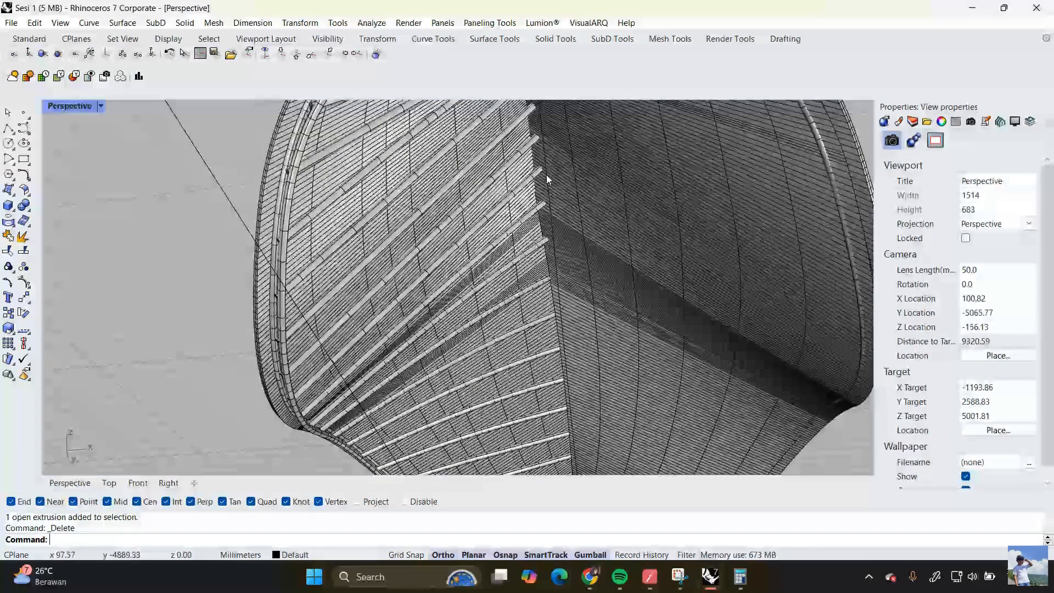
scroll(549, 217, "down", 2)
left_click(537, 332)
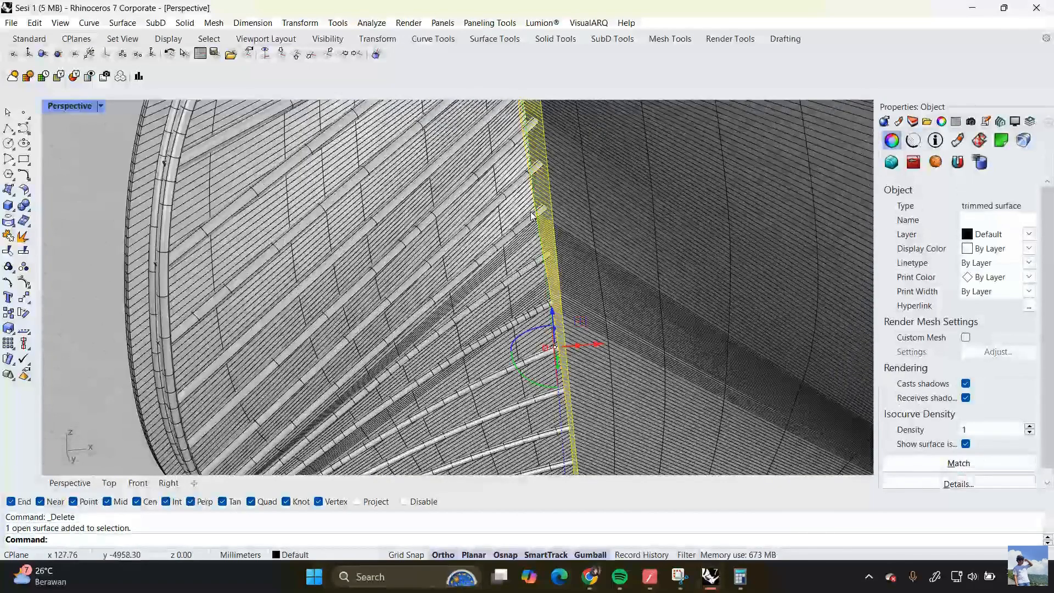
scroll(519, 334, "down", 3)
right_click_drag(519, 334, 549, 324)
key("Delete")
Step: Duplicate the trimmed offset surface's edge along the roof's centre line as a curve
type("DupEdge")
key("Return")
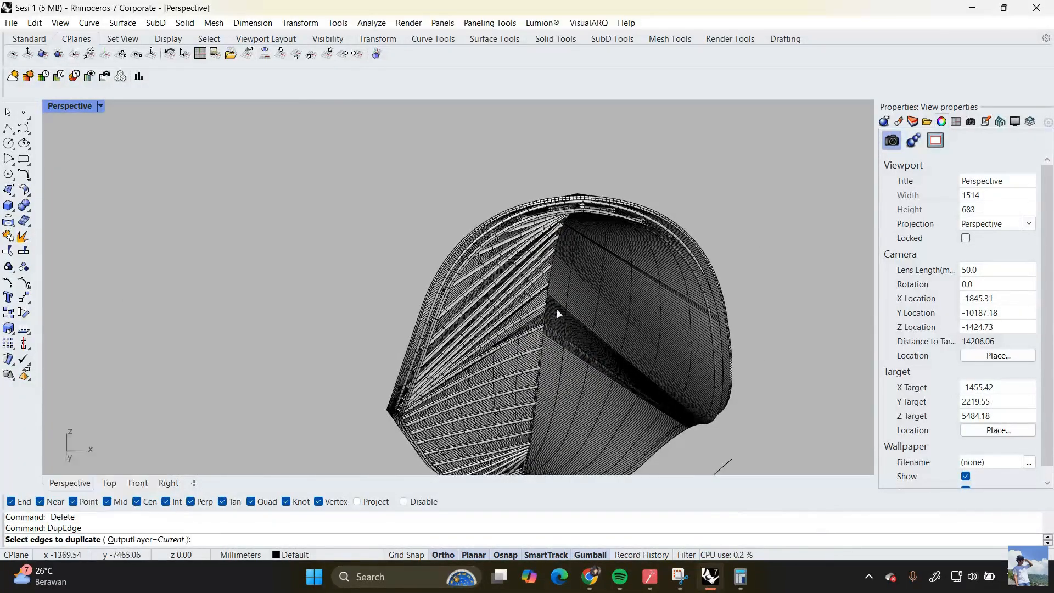
scroll(546, 321, "up", 4)
left_click(542, 279)
key("Return")
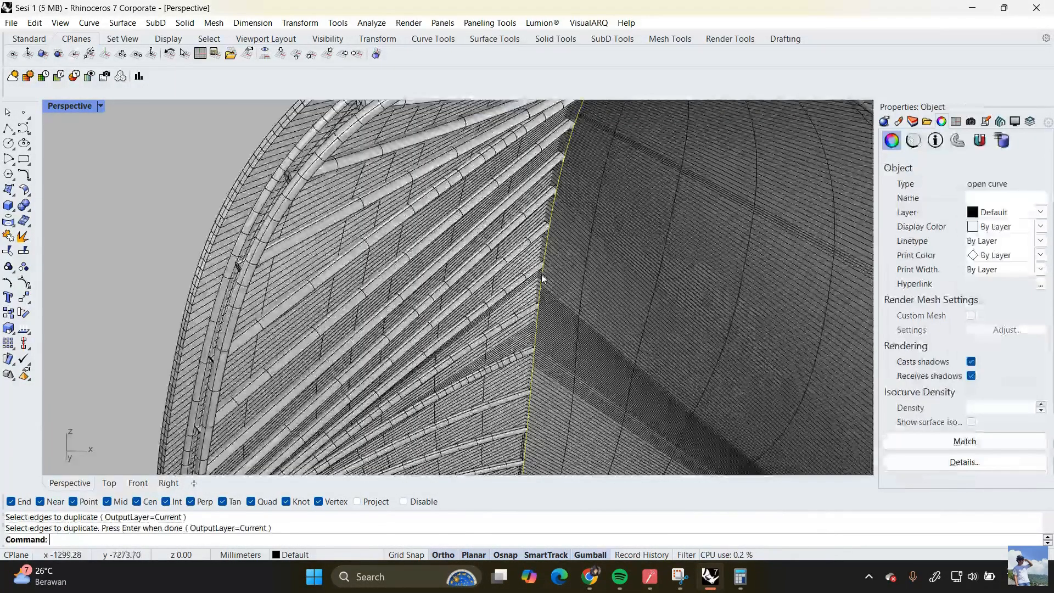
scroll(516, 278, "down", 5)
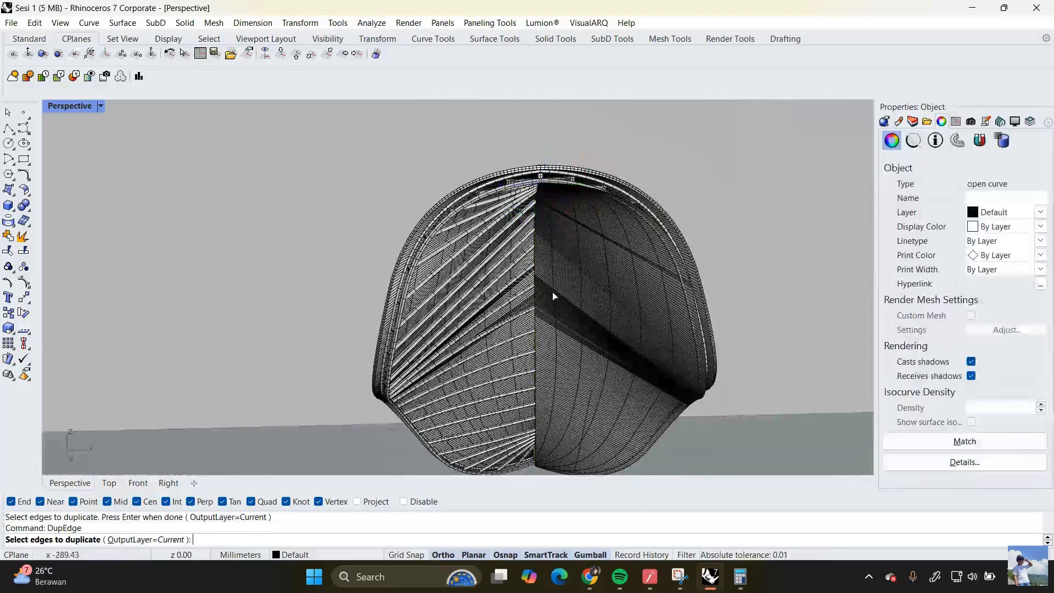
key("Escape")
Step: Delete the remaining offset surface, select the duplicated centre curve and check its course along the roof
left_click(572, 294)
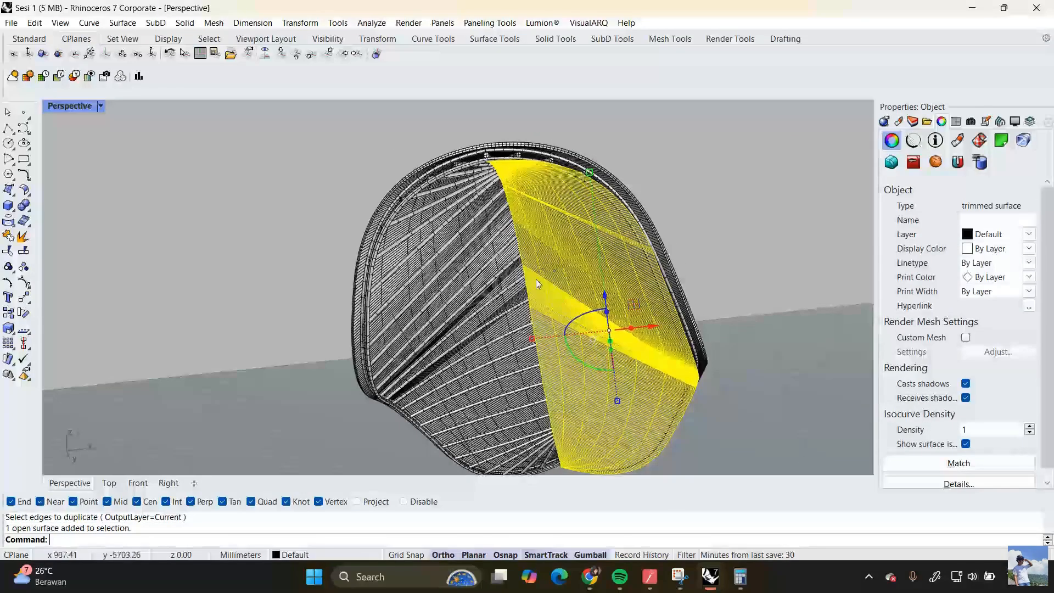
key("Delete")
scroll(505, 285, "up", 5)
left_click(508, 280)
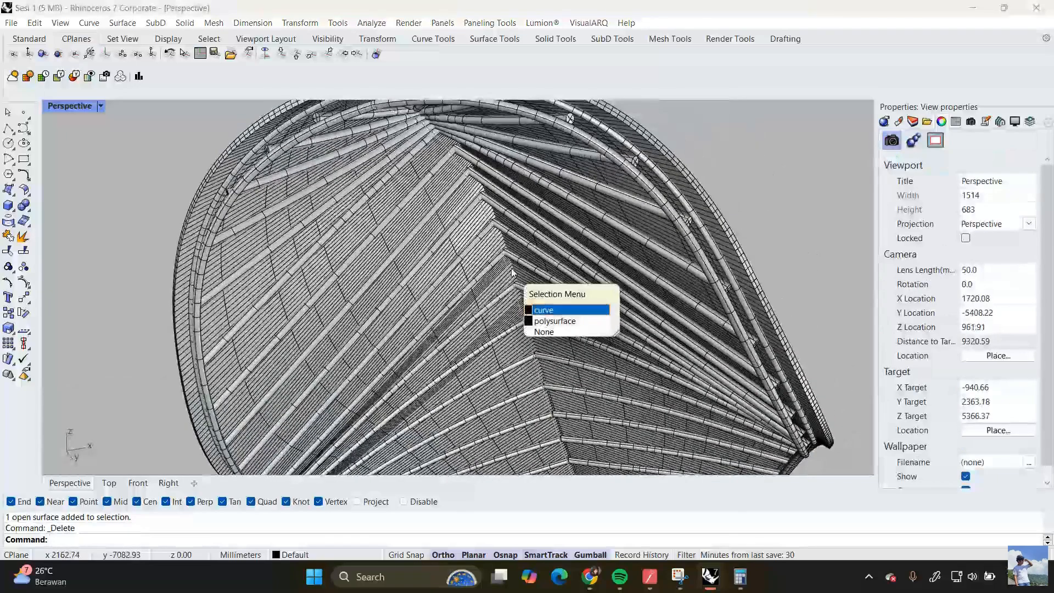
left_click(541, 309)
scroll(493, 247, "down", 5)
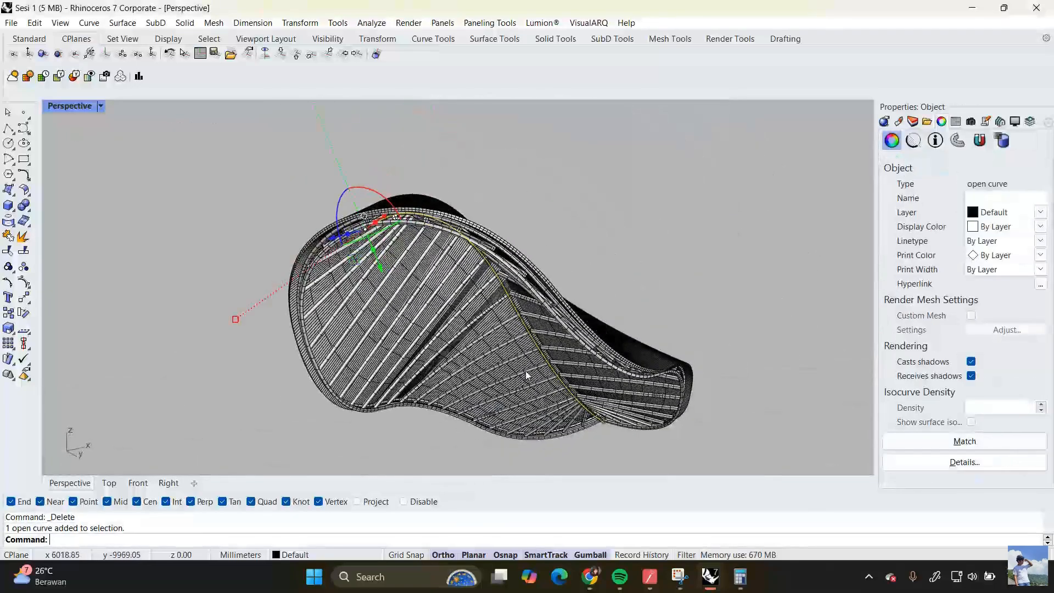
right_click_drag(535, 390, 562, 317)
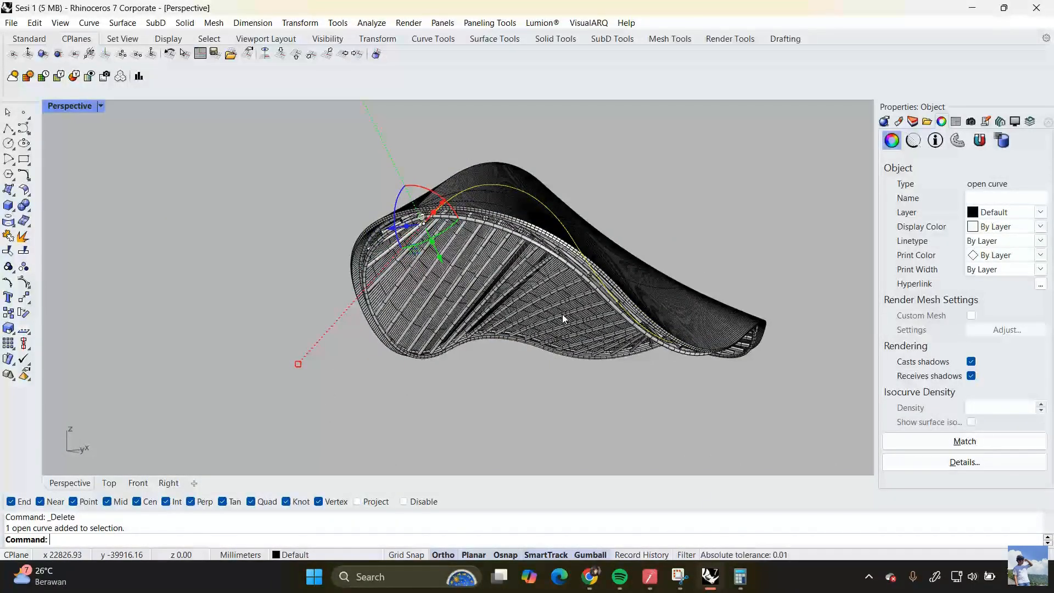
right_click_drag(579, 328, 622, 375)
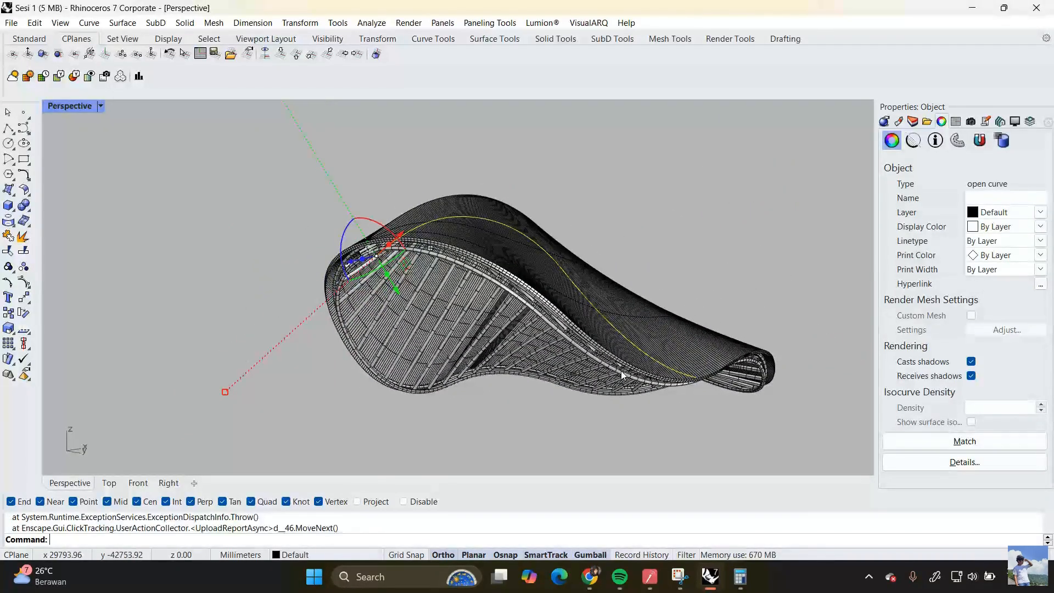
Step: Isolate the duplicated centre curve from the rest of the roof model
type("Isolate")
key("Return")
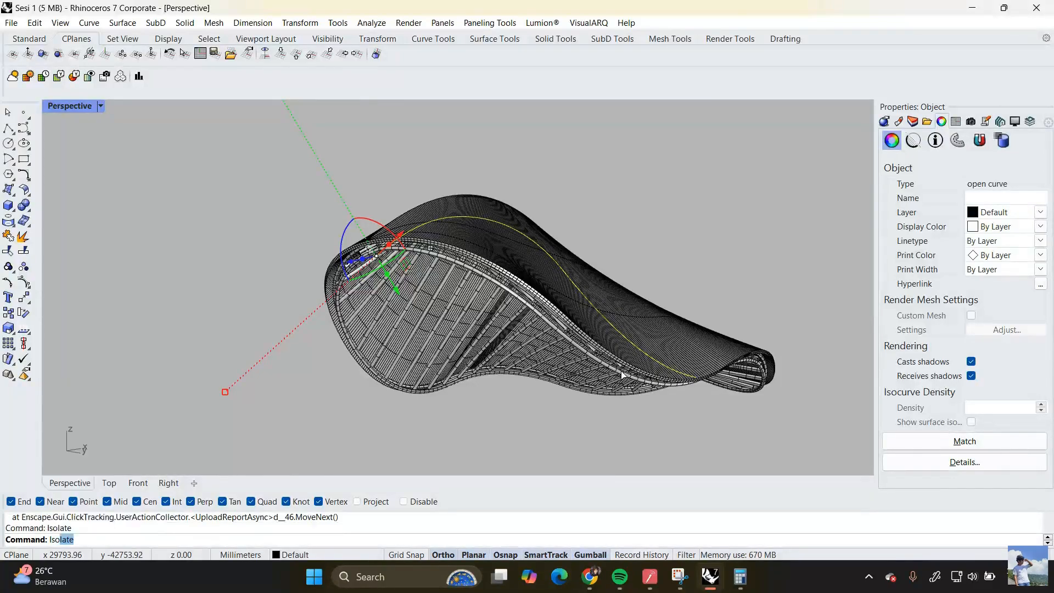
left_click(621, 371)
Step: Rebuild the centre curve with 25 points and degree 2, deleting the input curve
left_click_drag(462, 185, 446, 163)
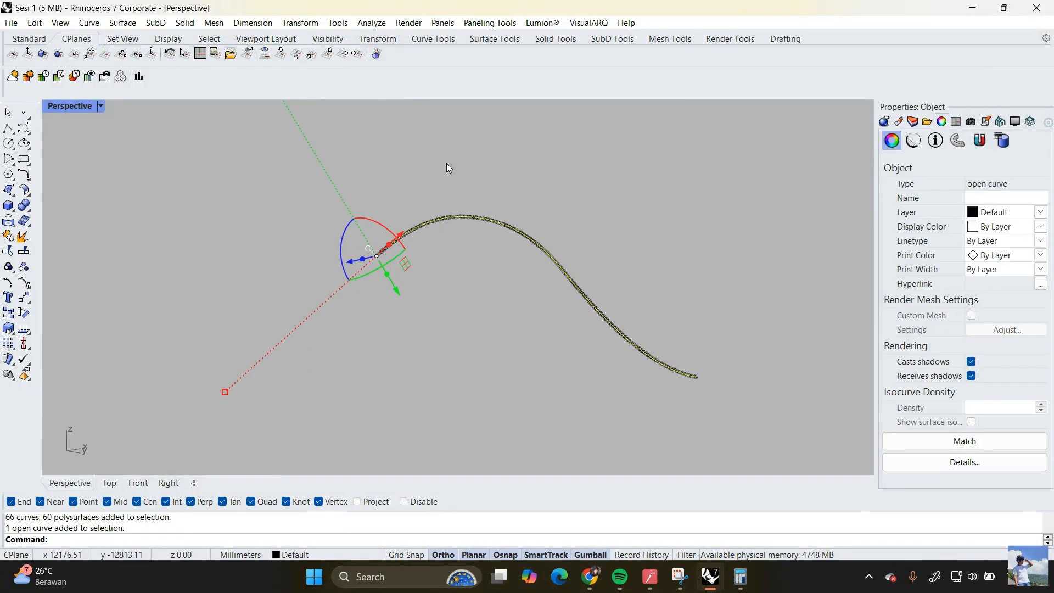
type("Rebuild")
key("Return")
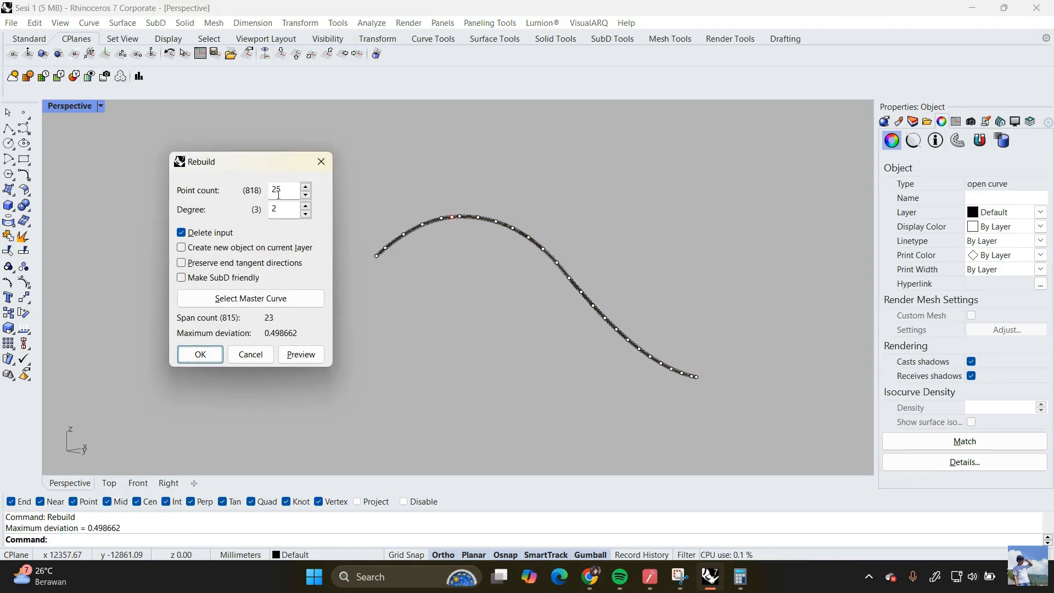
right_click_drag(499, 326, 491, 218)
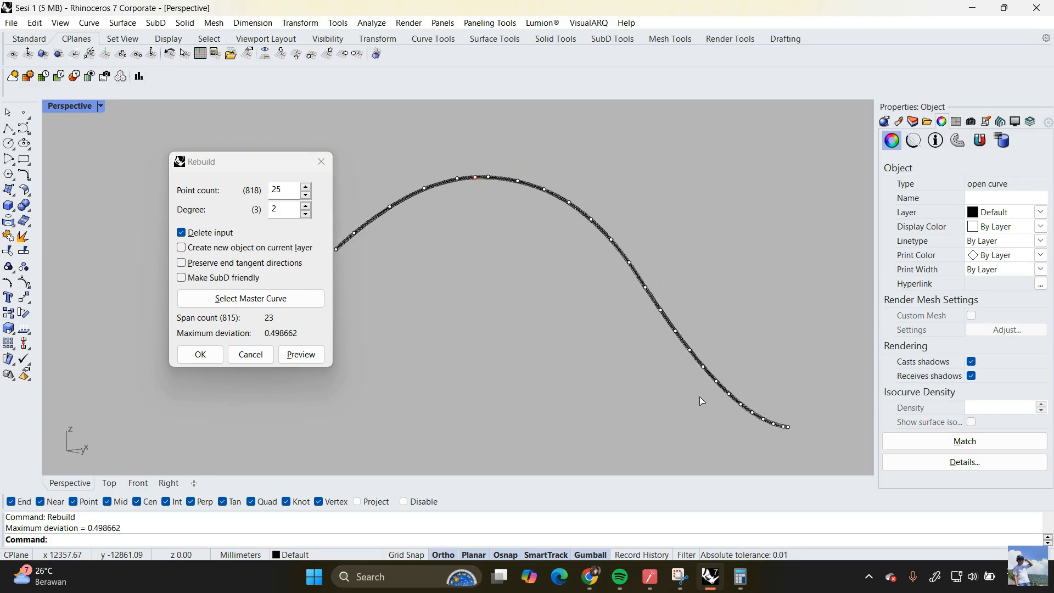
right_click_drag(701, 401, 536, 271)
right_click_drag(580, 356, 515, 268)
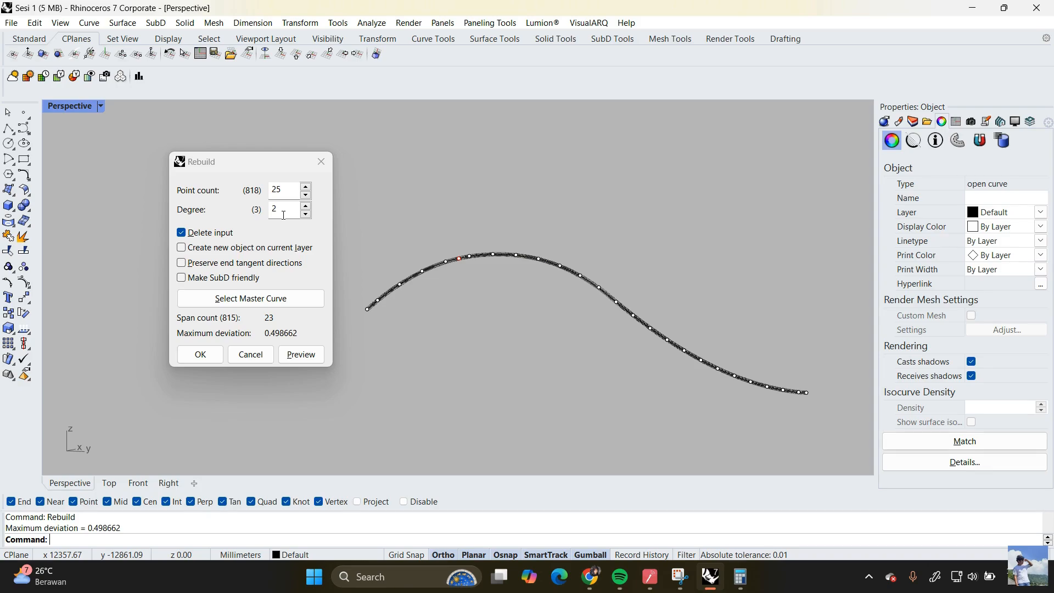
left_click(210, 355)
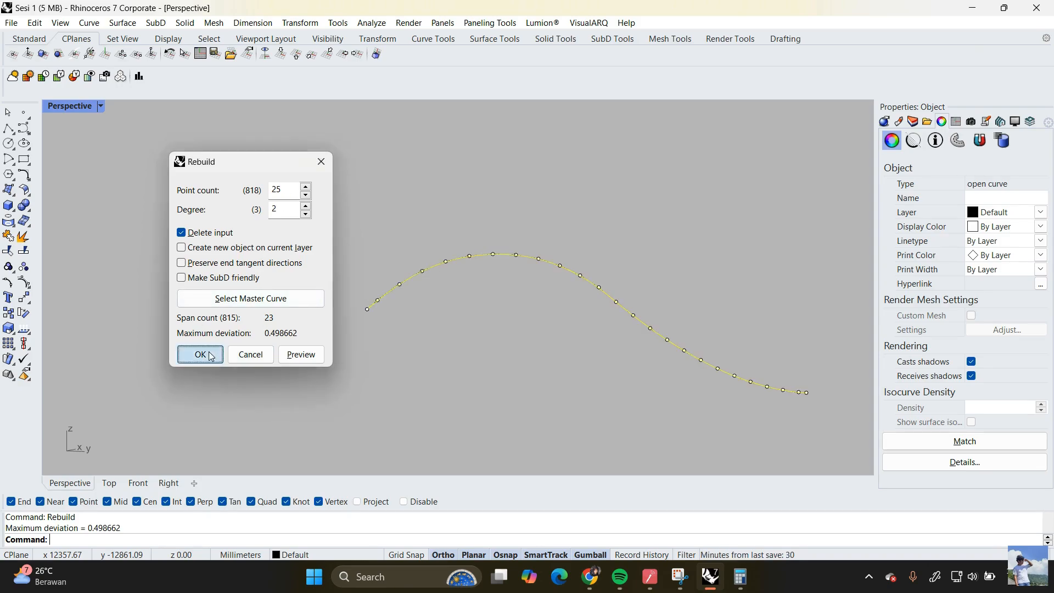
Step: Divide the rebuilt centre curve by length into 300 mm segments, marking the division points
left_click(484, 315)
left_click_drag(487, 312, 460, 242)
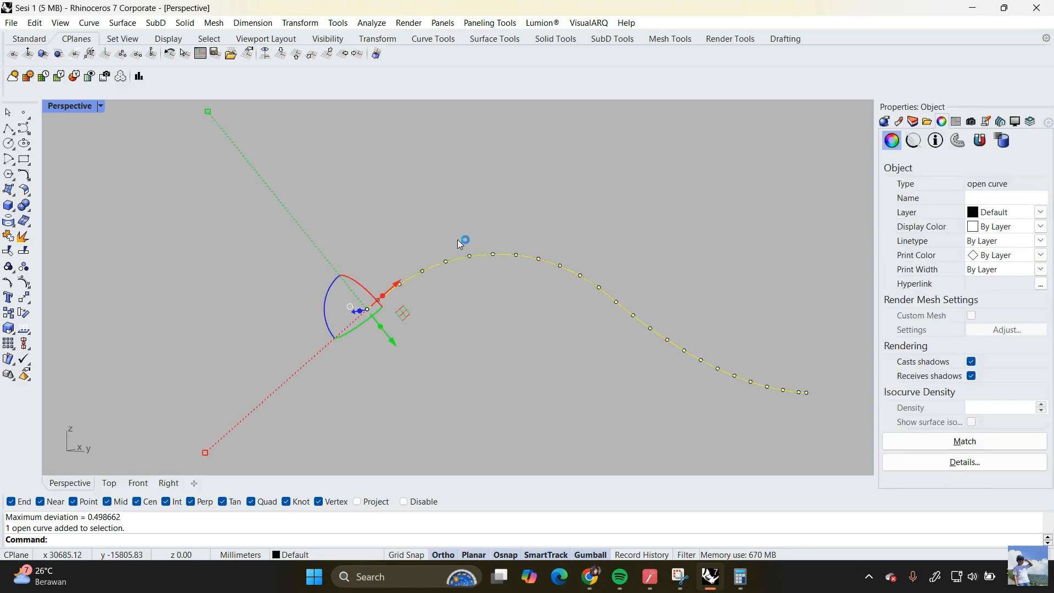
type("Divide")
key("Return")
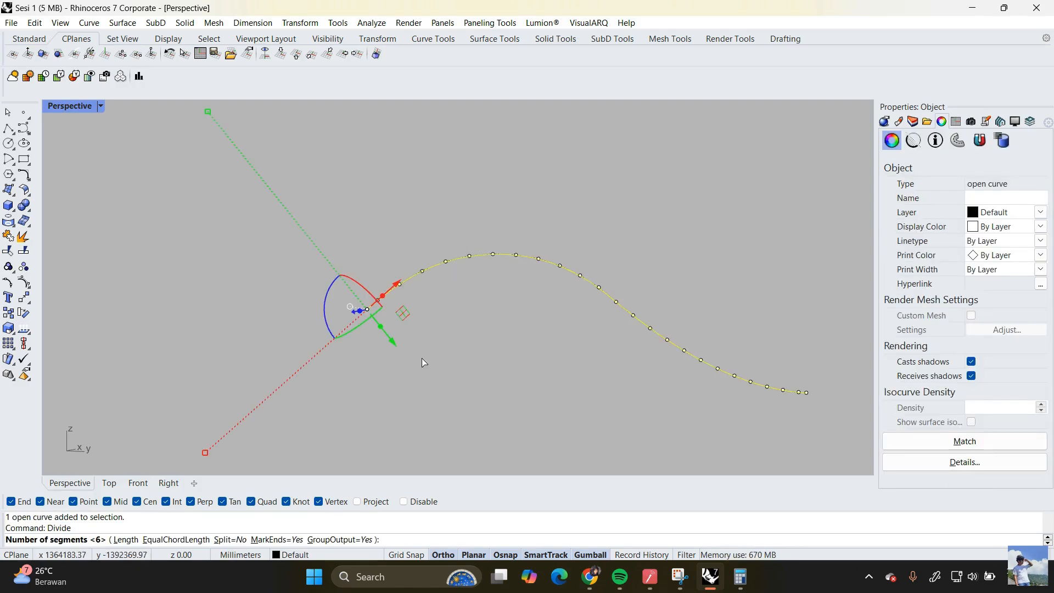
left_click(126, 540)
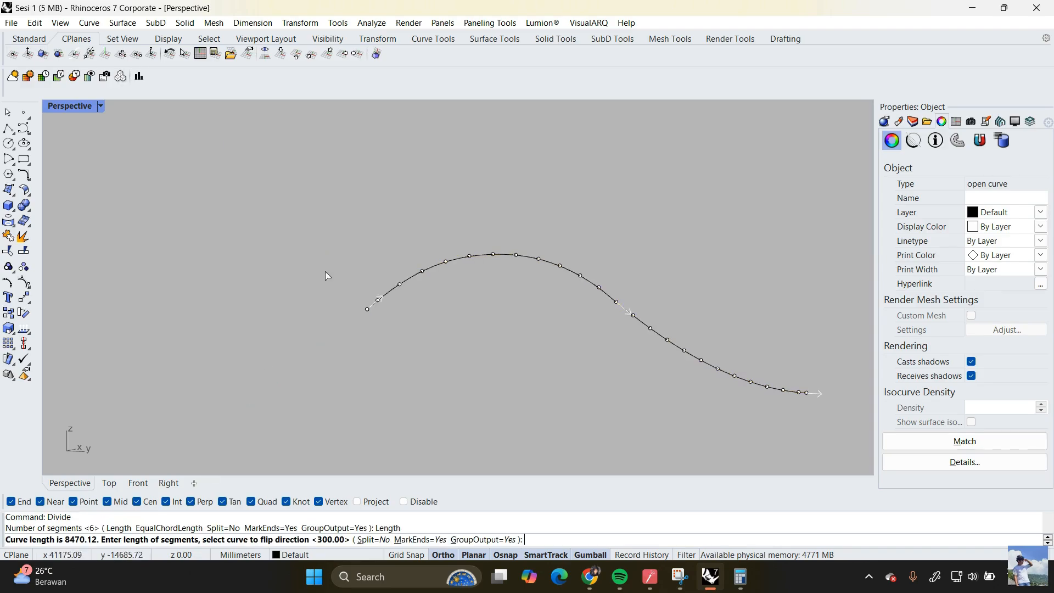
scroll(373, 310, "up", 1)
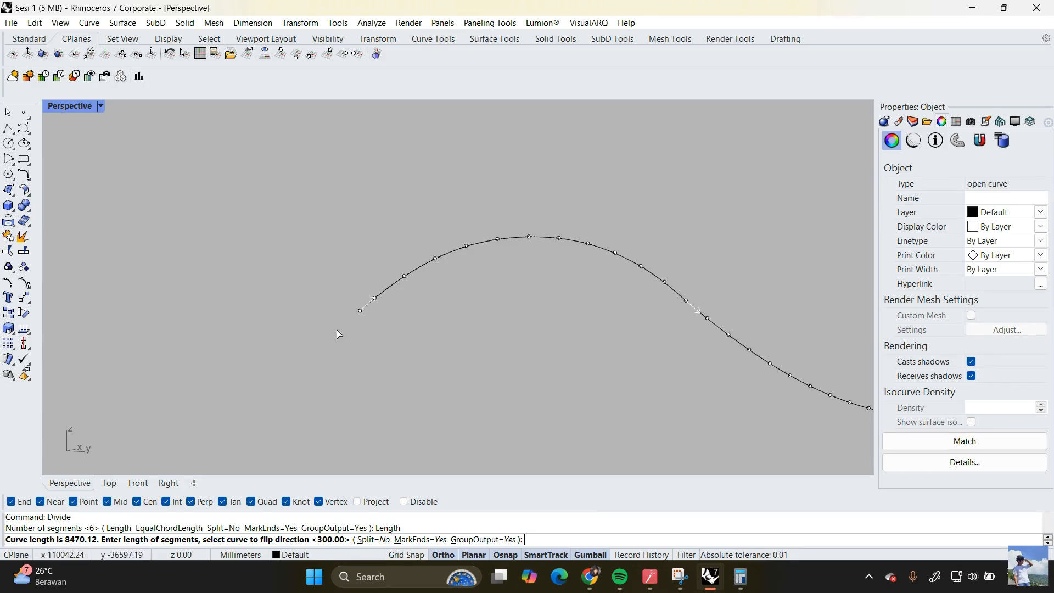
scroll(310, 299, "down", 1)
scroll(363, 292, "up", 1)
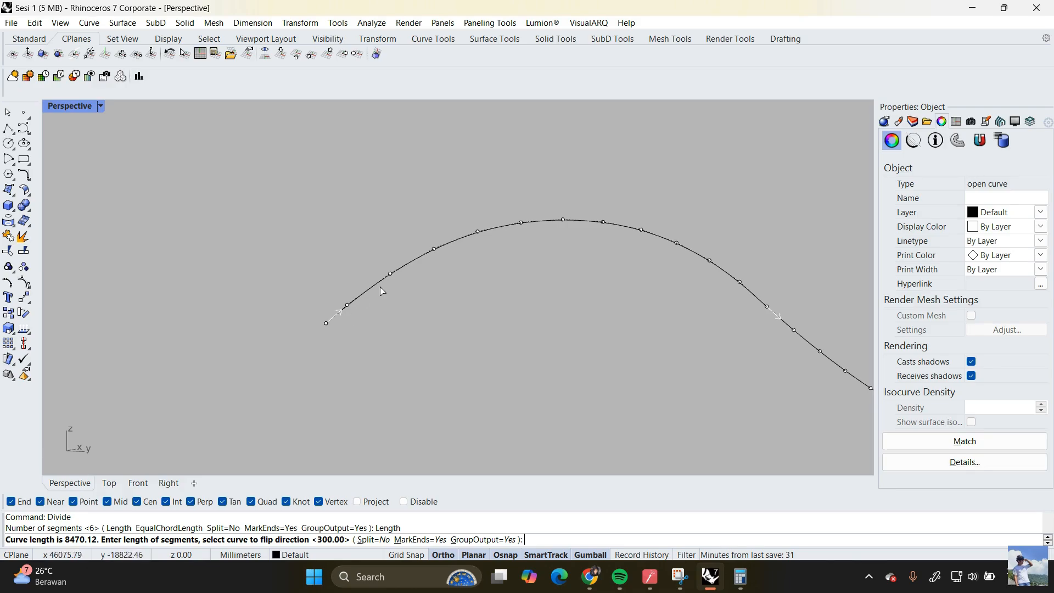
scroll(313, 229, "down", 1)
scroll(311, 226, "down", 1)
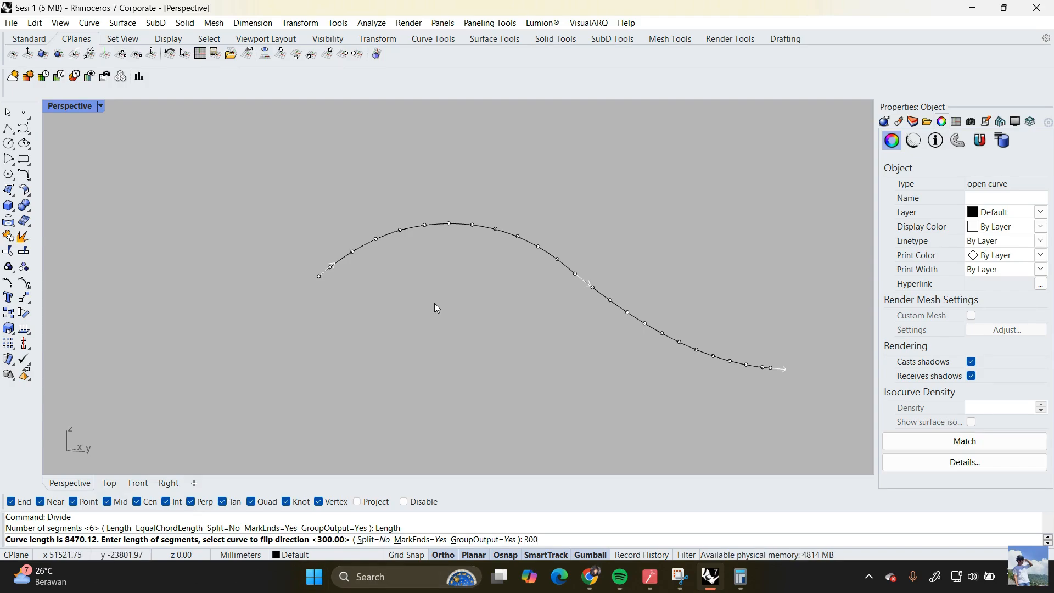
key("Return")
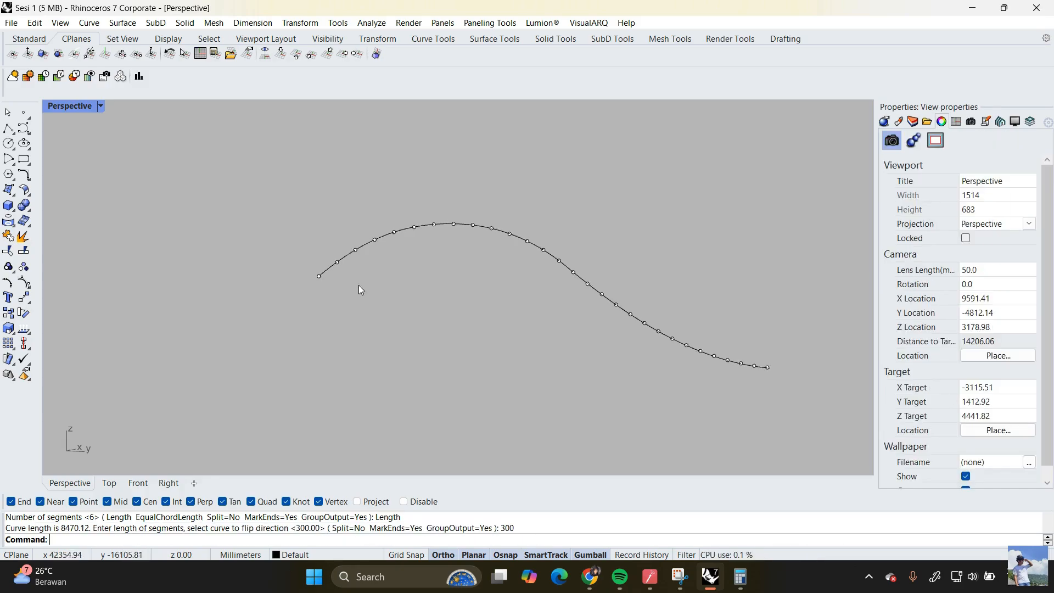
Step: Ungroup the division points and delete all of them except the second one from each end of the curve
scroll(340, 272, "up", 1)
scroll(331, 261, "down", 1)
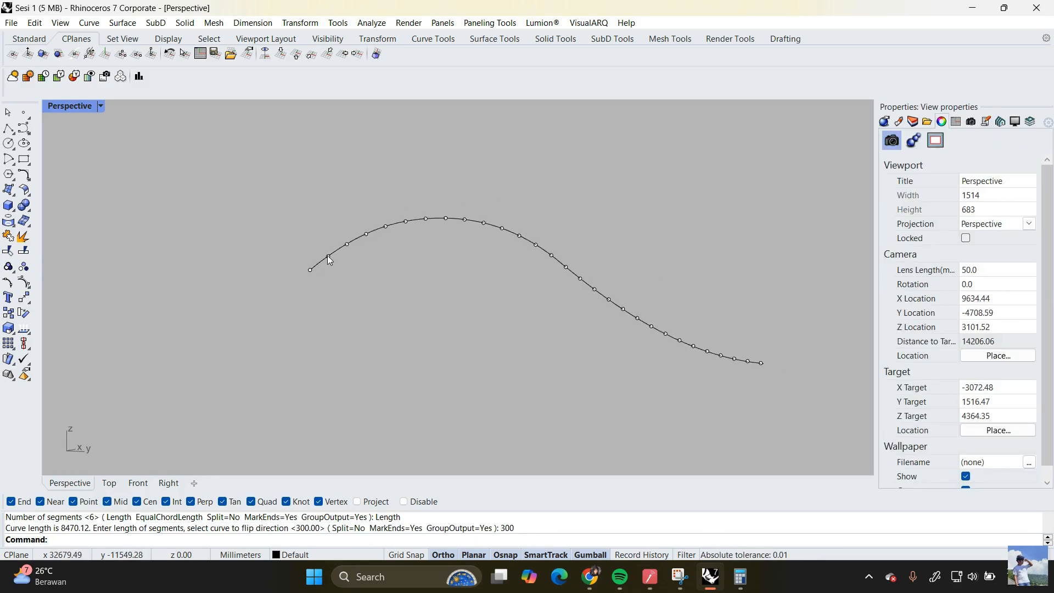
left_click(327, 256)
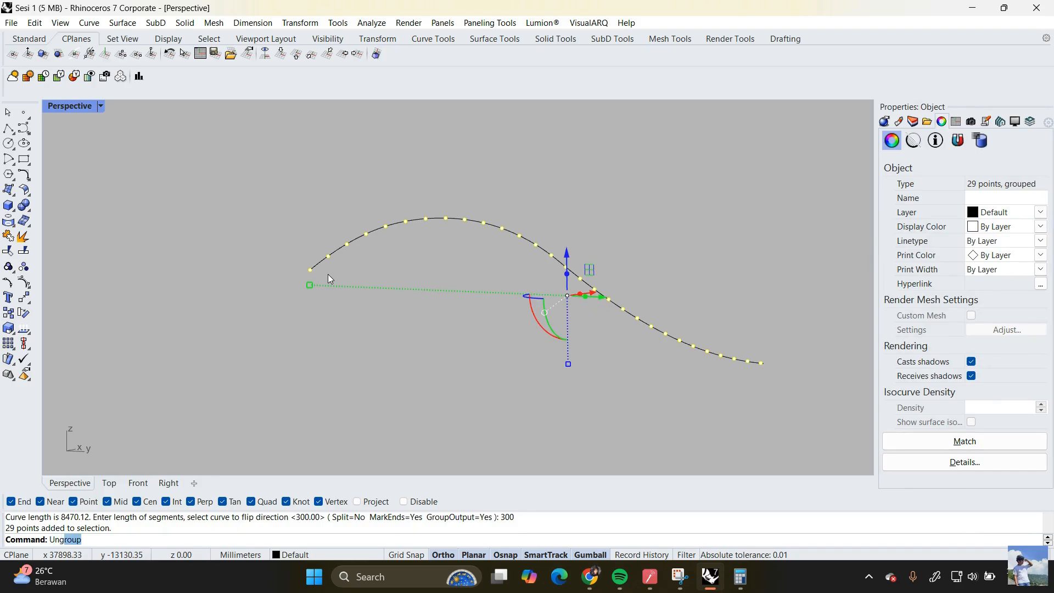
type("Un")
key("Return")
left_click_drag(340, 165, 741, 377)
key("Delete")
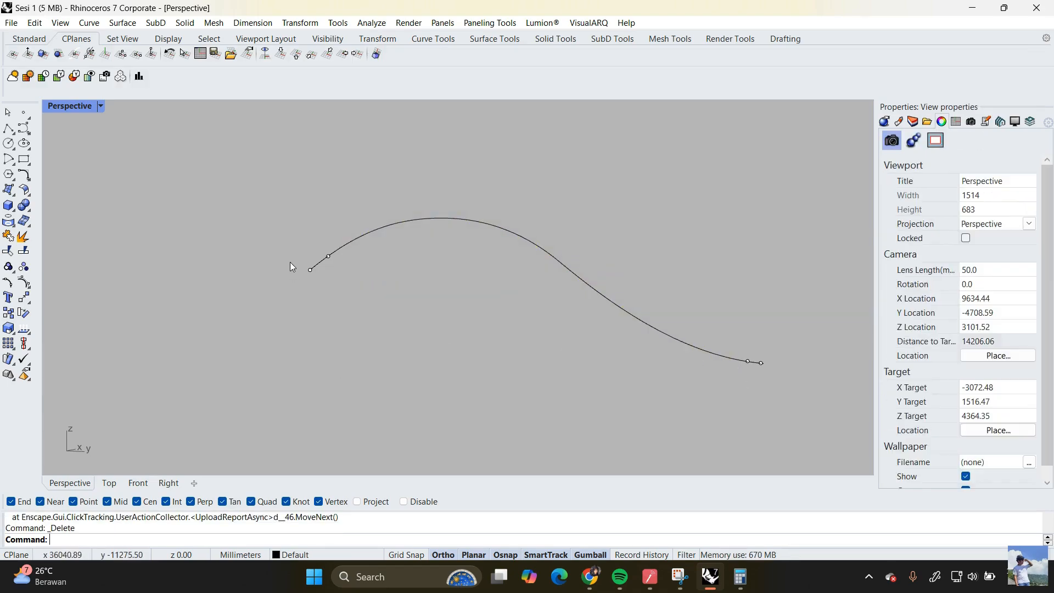
left_click_drag(291, 259, 328, 297)
key("Delete")
left_click_drag(758, 350, 774, 384)
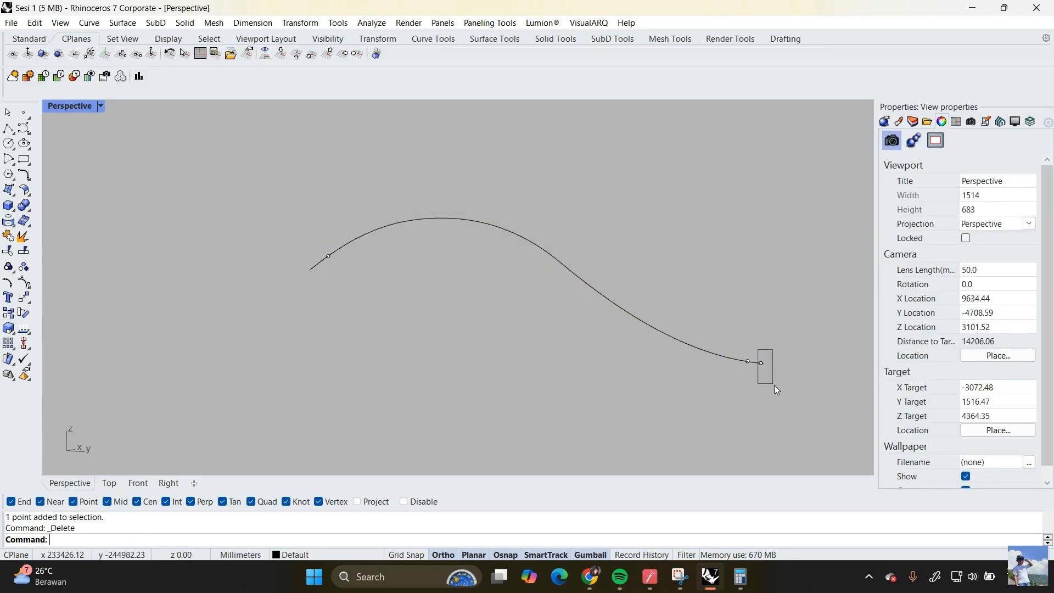
Step: Split the centre curve at the division point near its upper end and delete the short end piece
left_click_drag(618, 378, 560, 261)
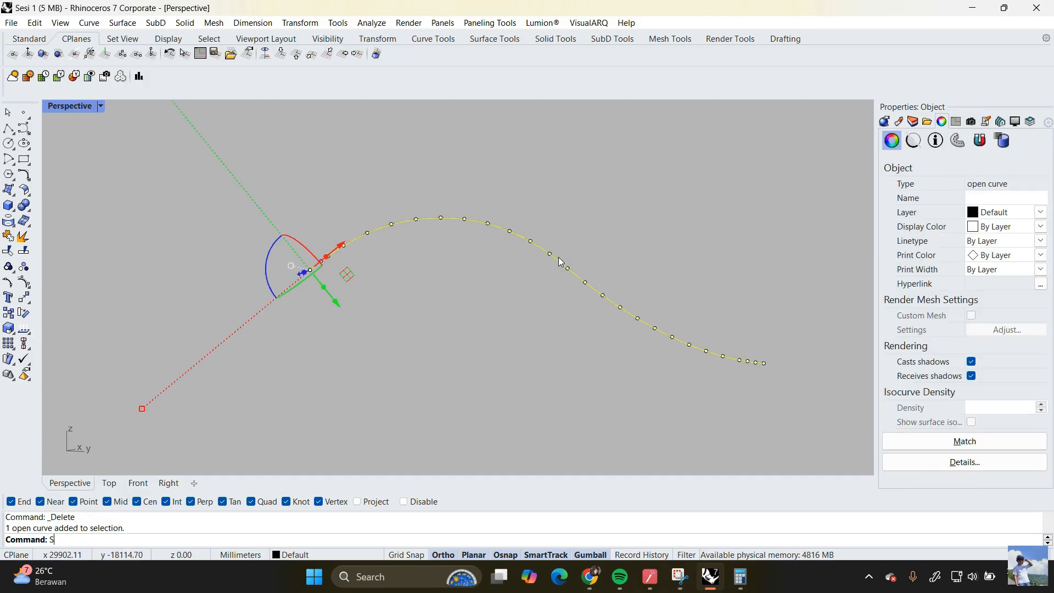
key("BackSpace")
key("BackSpace")
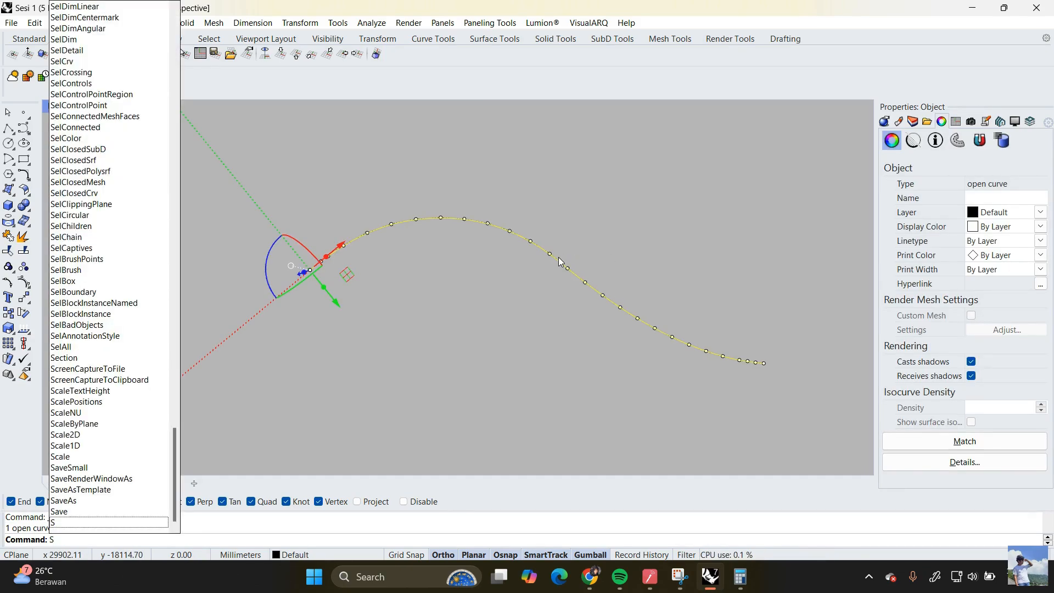
type("plit")
key("Return")
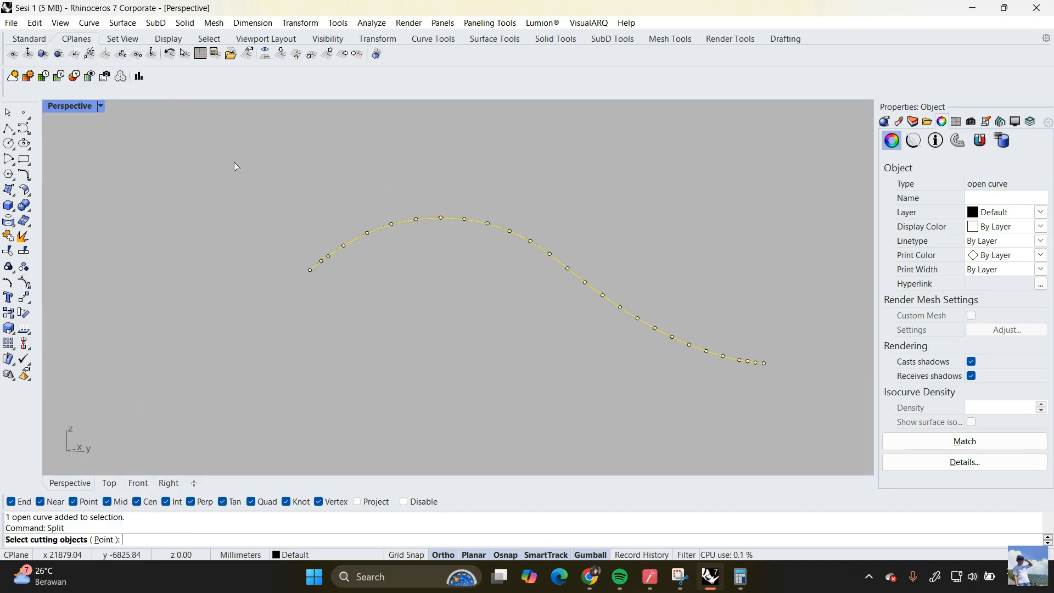
left_click_drag(237, 157, 711, 414)
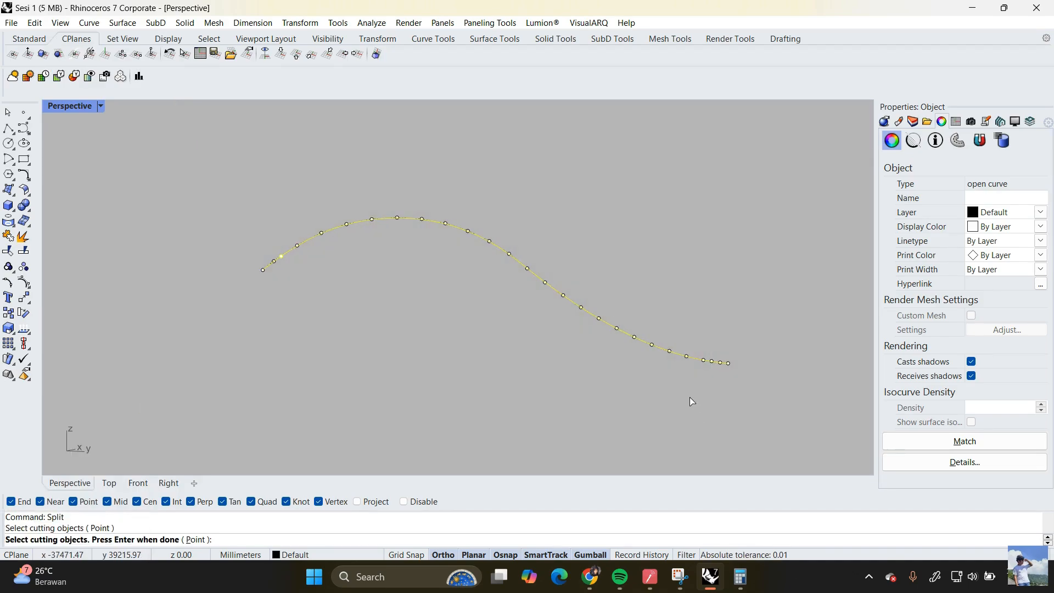
key("Return")
key("Escape")
left_click(267, 264)
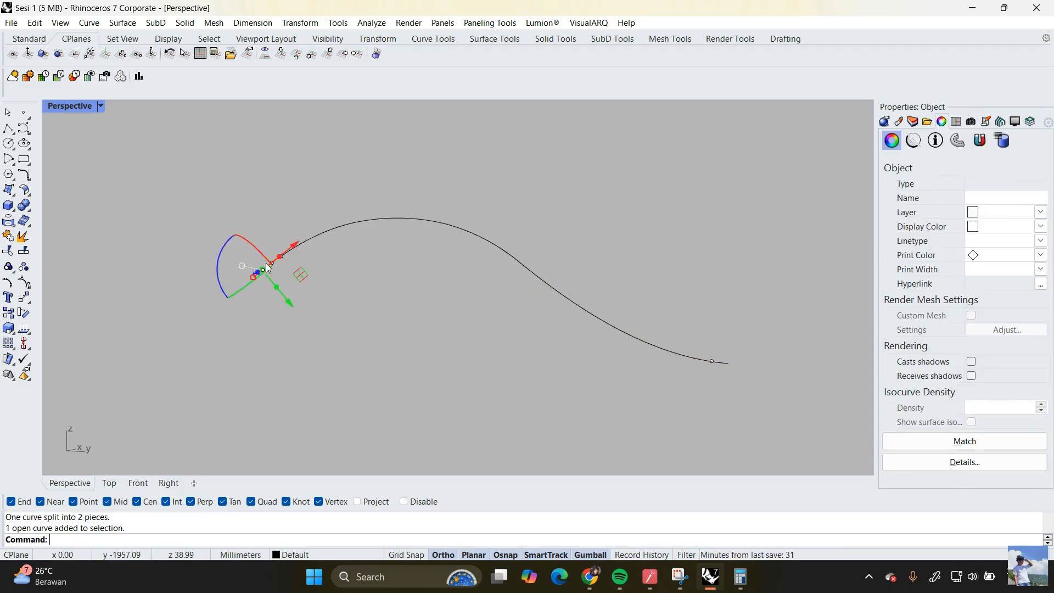
key("Delete")
Step: Split the centre curve at the division point near its lower end and delete the short tail piece
left_click(720, 361)
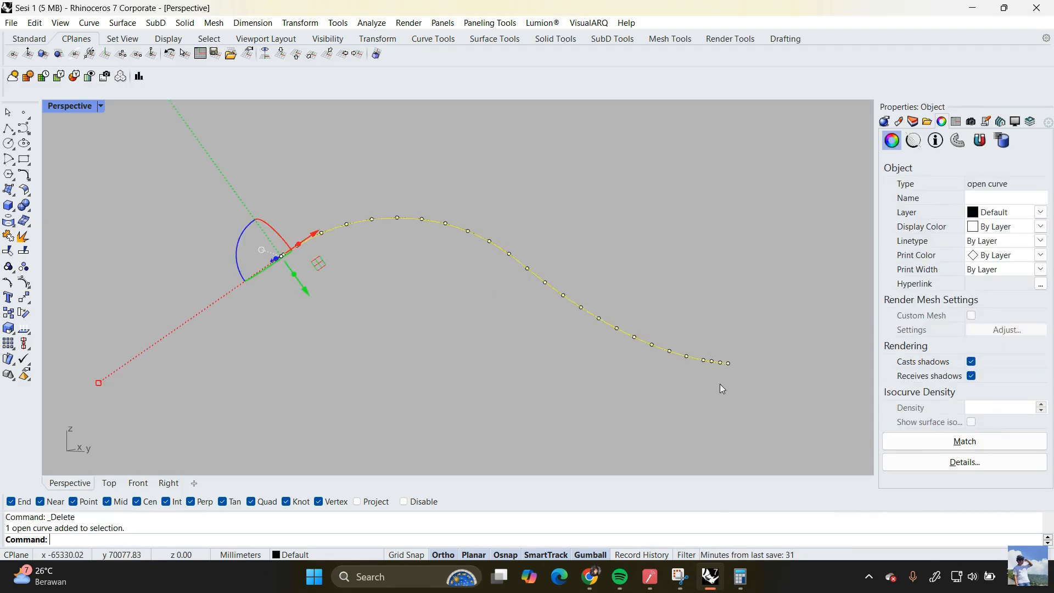
left_click(717, 384)
left_click_drag(676, 369, 747, 416)
key("Return")
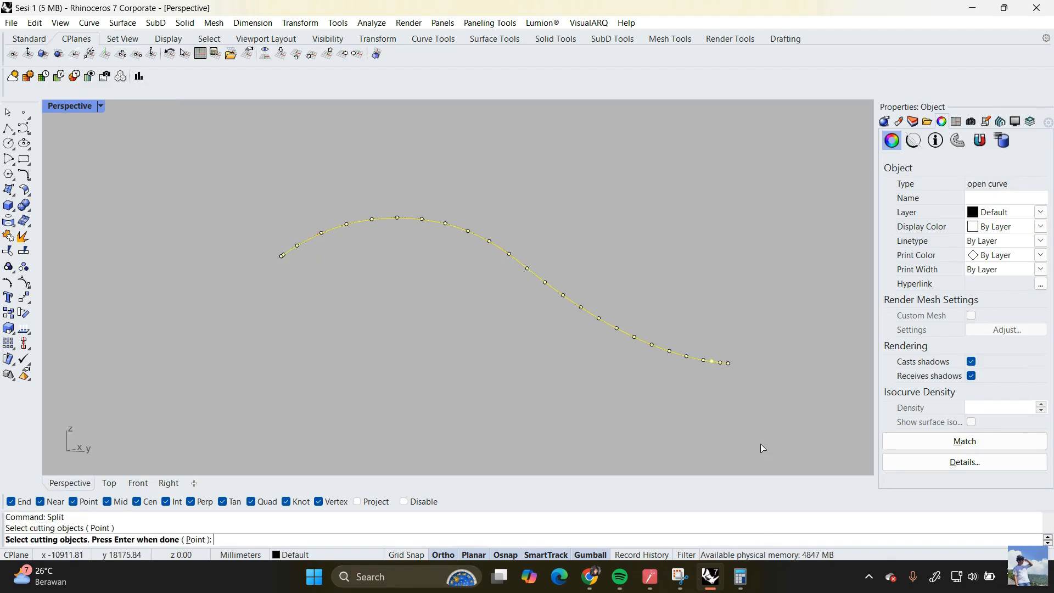
key("Return")
left_click(696, 383)
left_click(727, 363)
key("Delete")
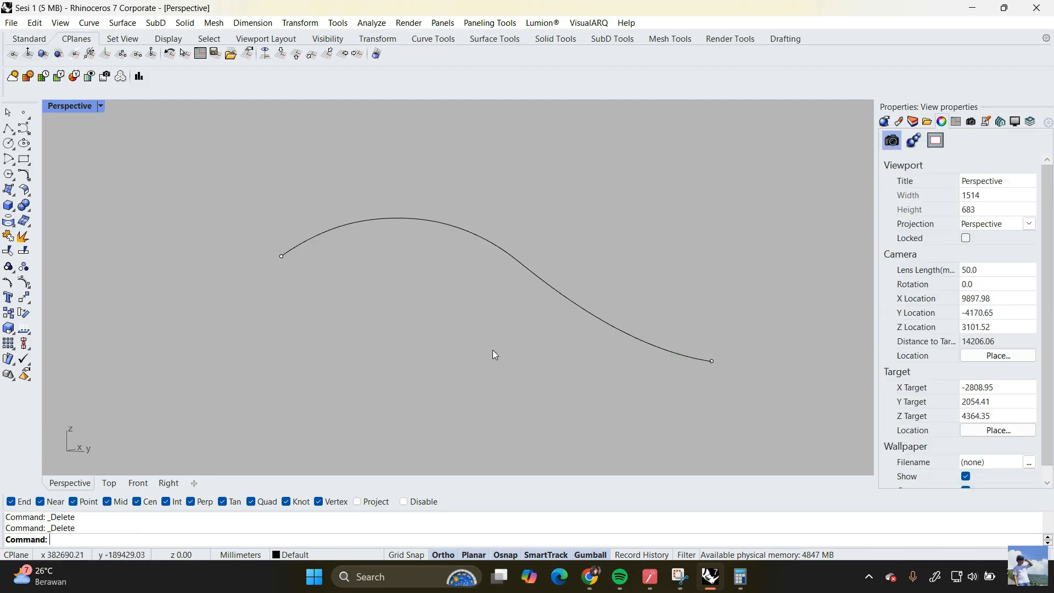
Step: Delete the two leftover division points at the ends of the shortened centre curve
right_click_drag(494, 353, 480, 337)
left_click_drag(334, 256, 379, 280)
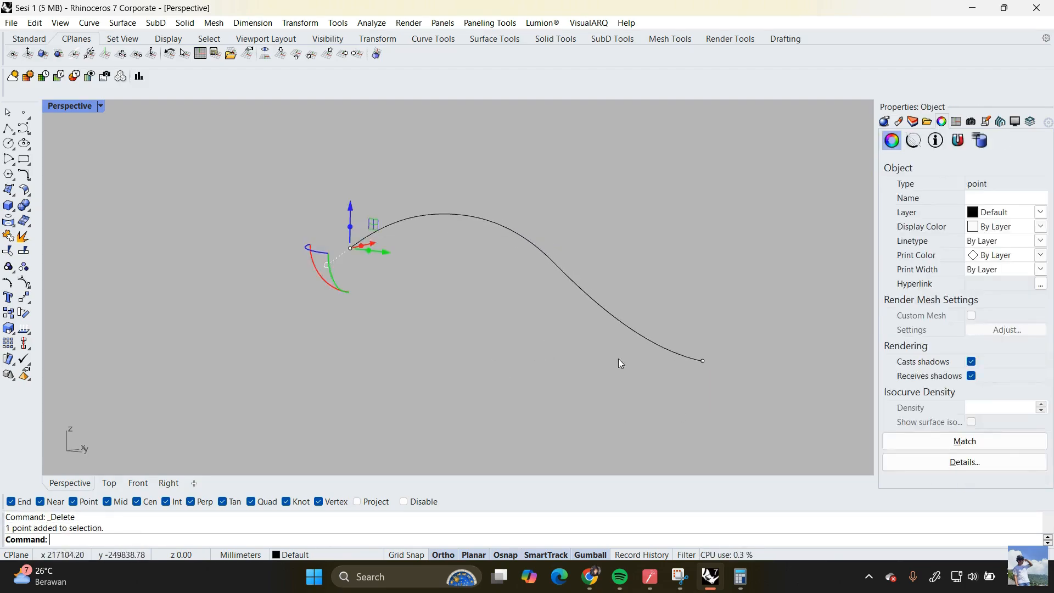
key("Delete")
left_click_drag(680, 333, 750, 426)
key("Delete")
Step: Offset the shortened centre curve 220 mm towards its underside, with sharp corners and no cap
right_click_drag(425, 306, 400, 294)
right_click_drag(399, 294, 453, 246)
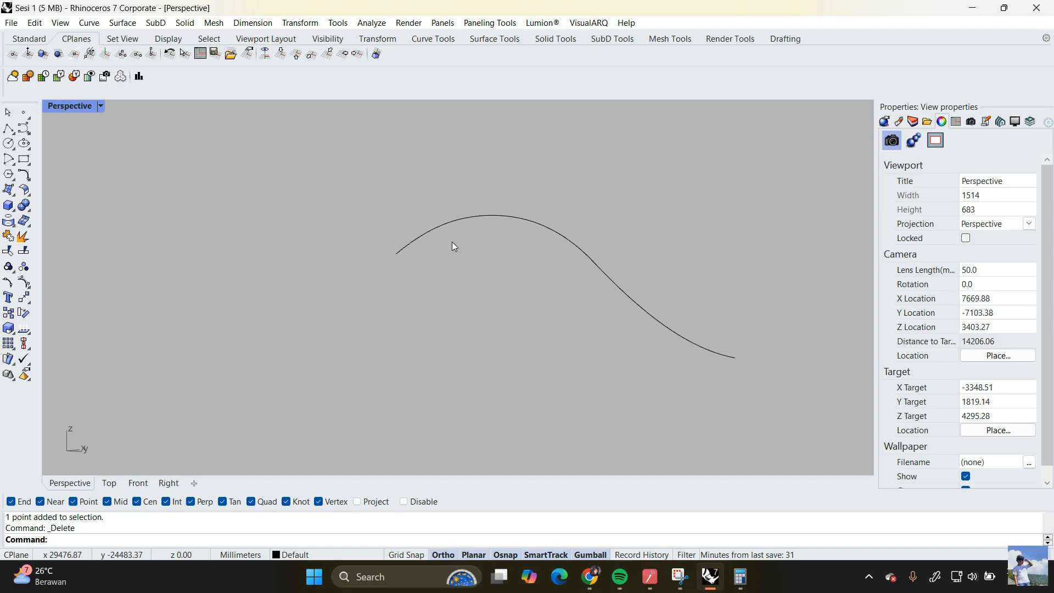
type("Offset")
key("Return")
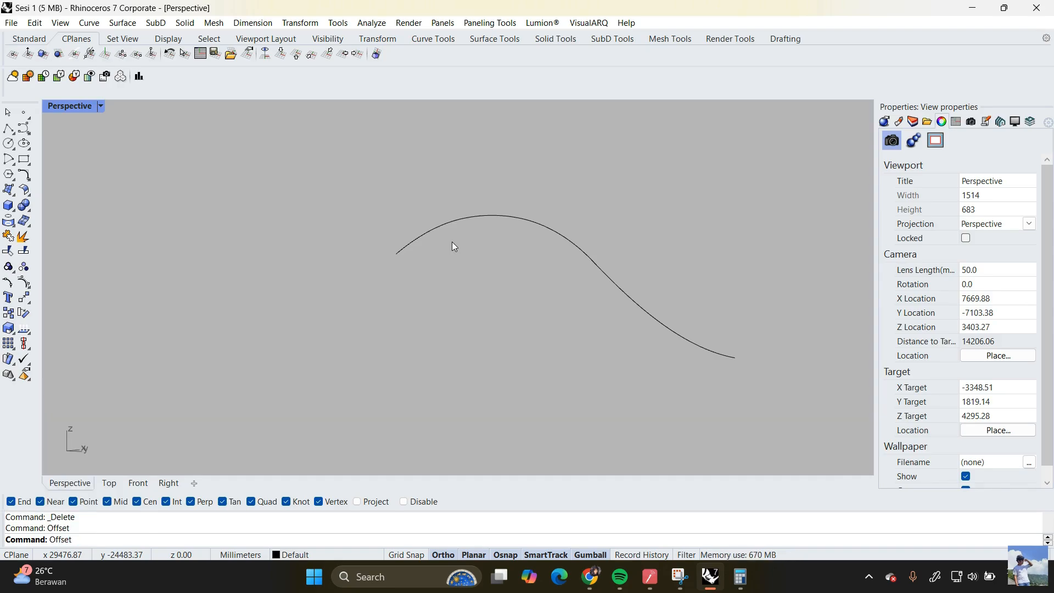
left_click(448, 225)
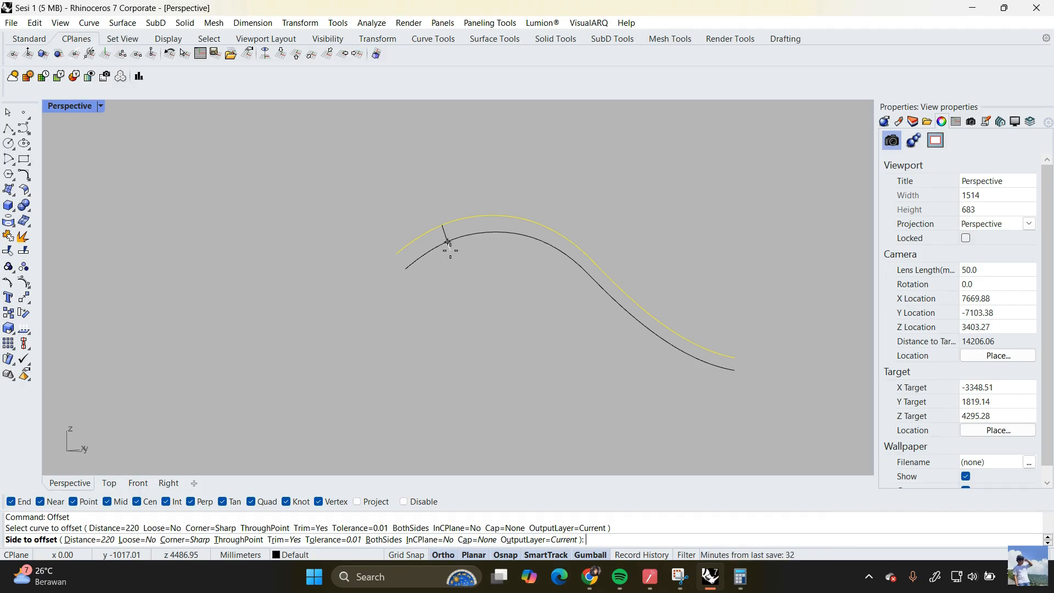
scroll(446, 214, "up", 8)
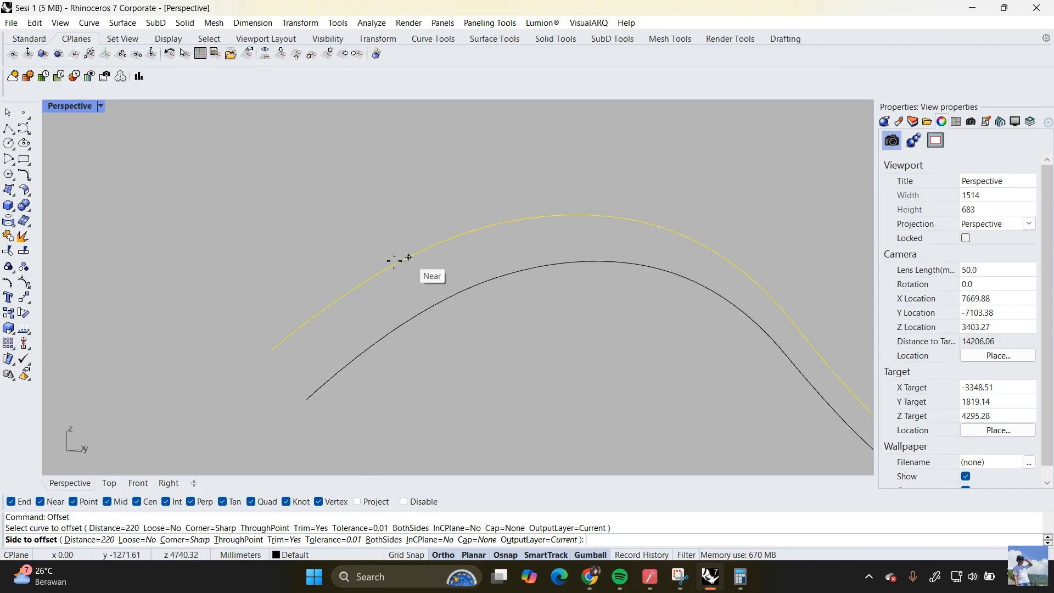
scroll(397, 263, "down", 6)
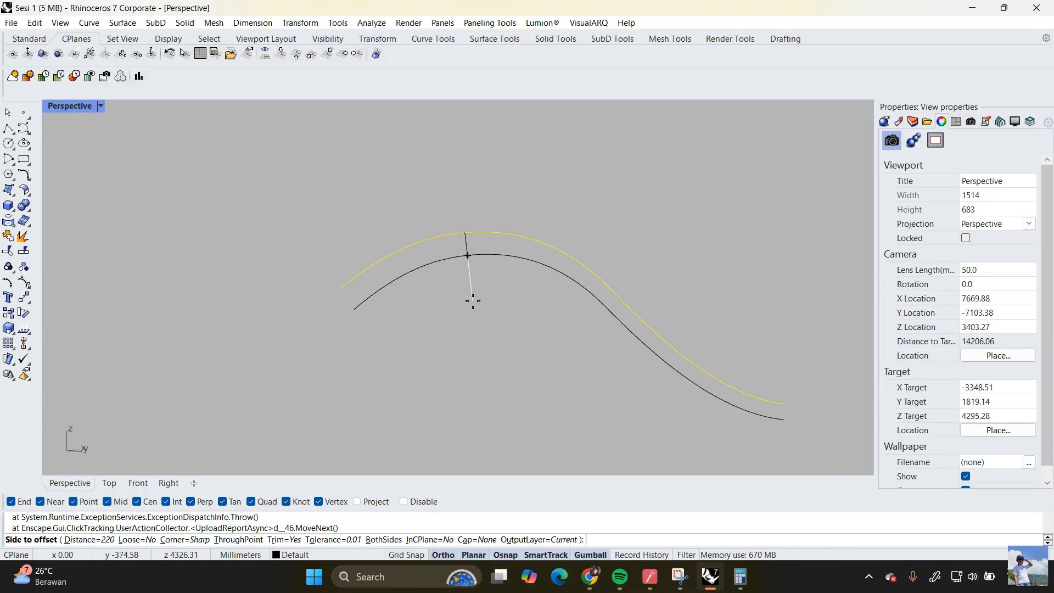
left_click(472, 301)
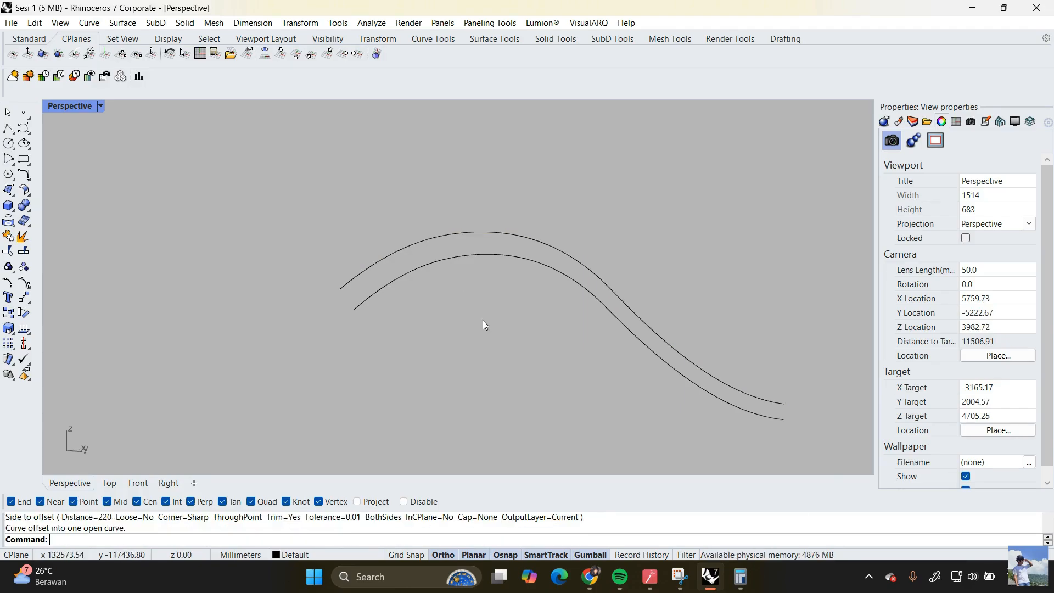
Step: Loft a Normal-style surface between the shortened centre curve and its offset, without simplifying the curves
right_click_drag(467, 281, 518, 263)
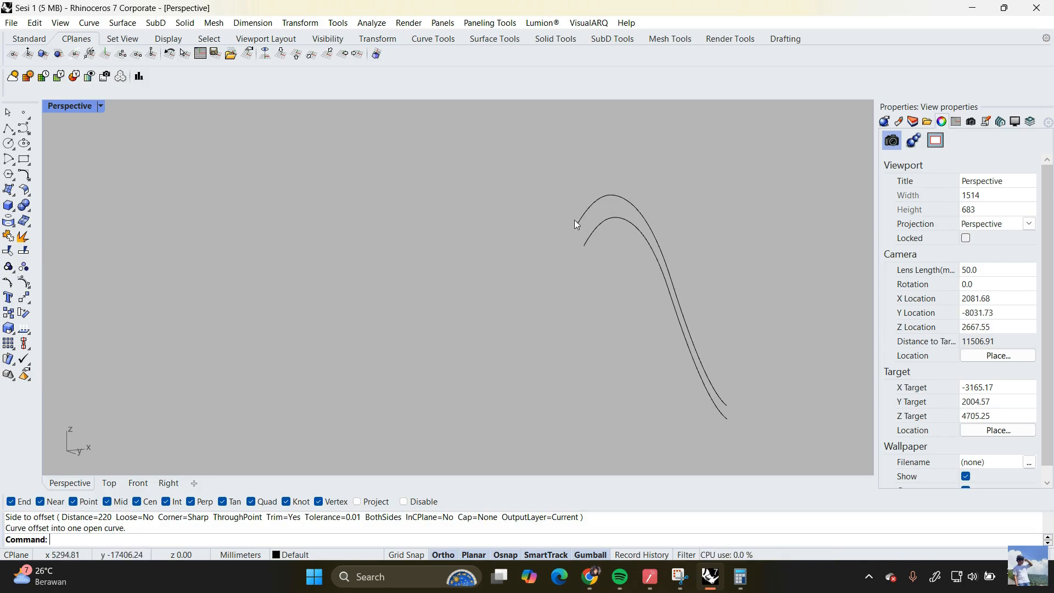
right_click_drag(585, 244, 400, 295)
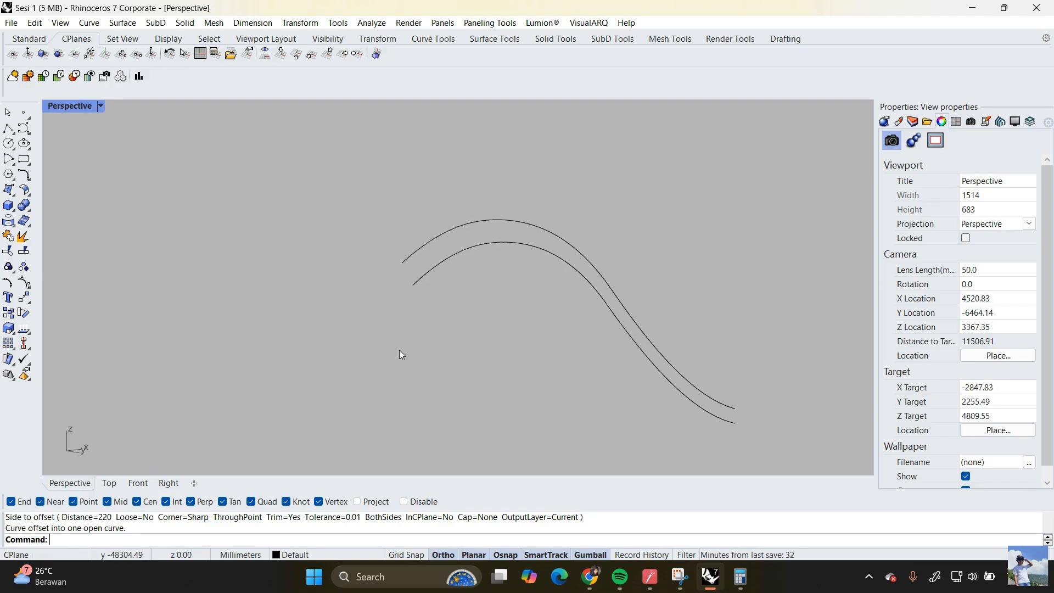
left_click_drag(518, 281, 486, 207)
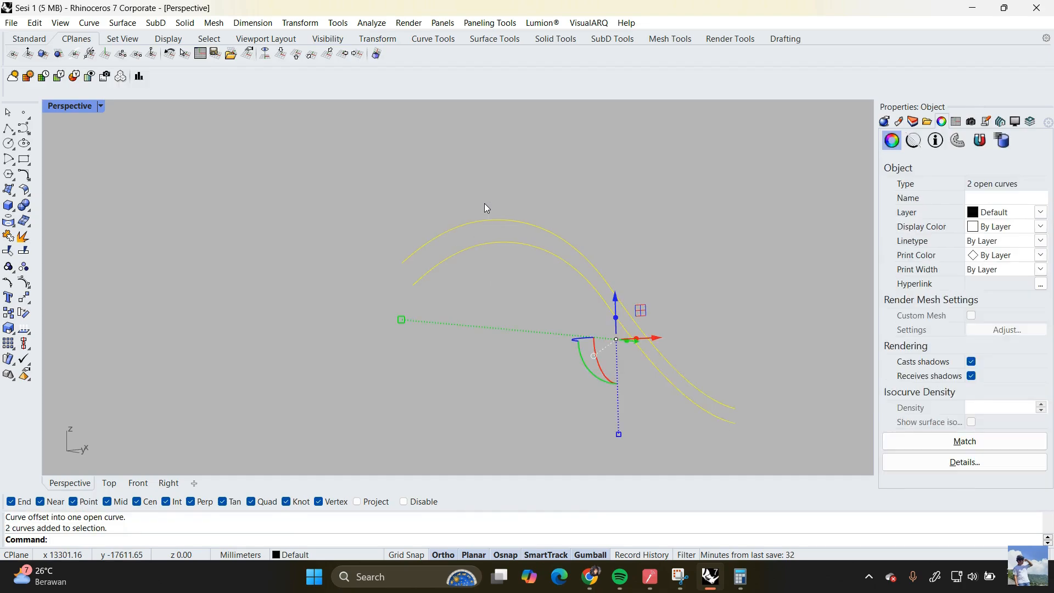
type("loft")
key("Return")
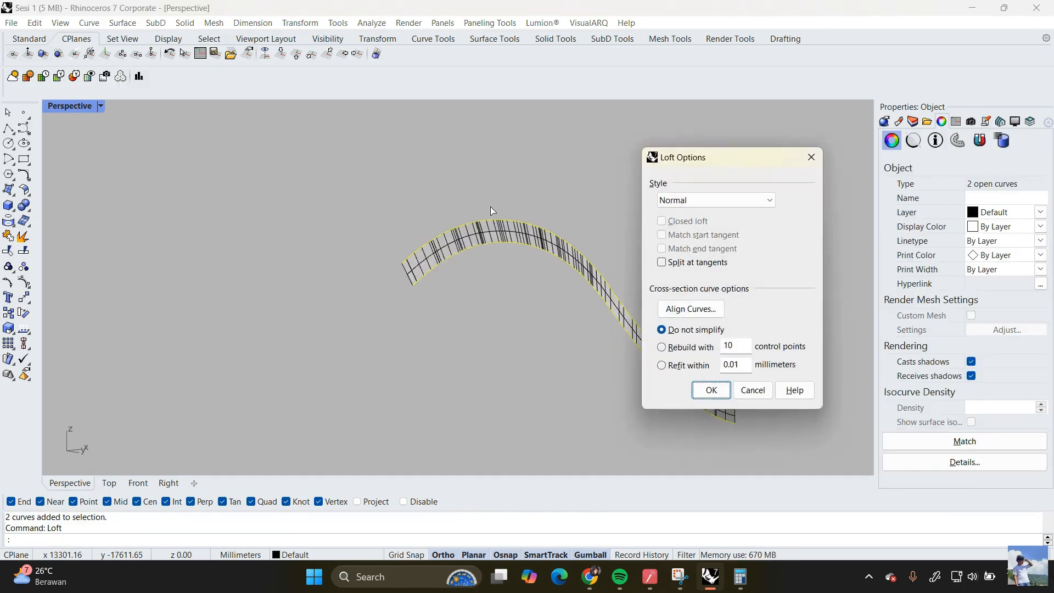
left_click(693, 347)
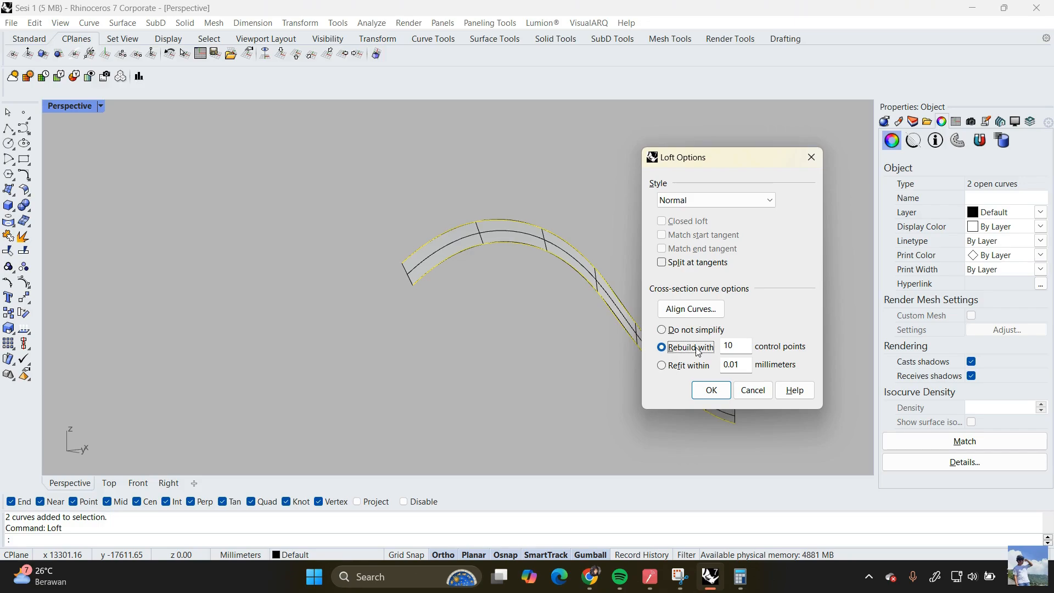
left_click(695, 330)
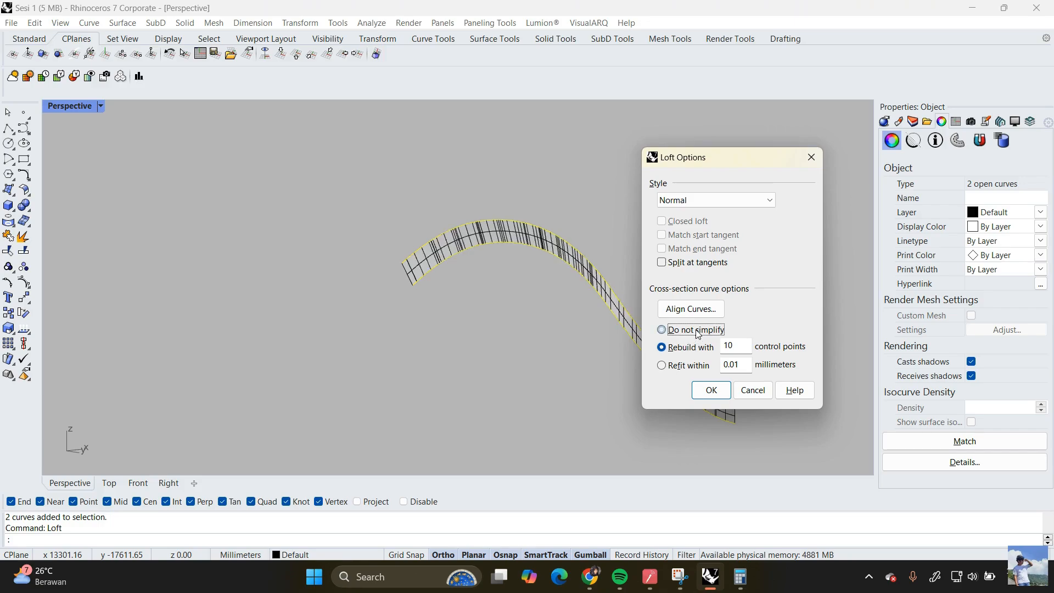
left_click(711, 390)
Step: Duplicate the edge at the loft's upper end as a line joining both curves, and delete the loft surface
scroll(378, 250, "up", 3)
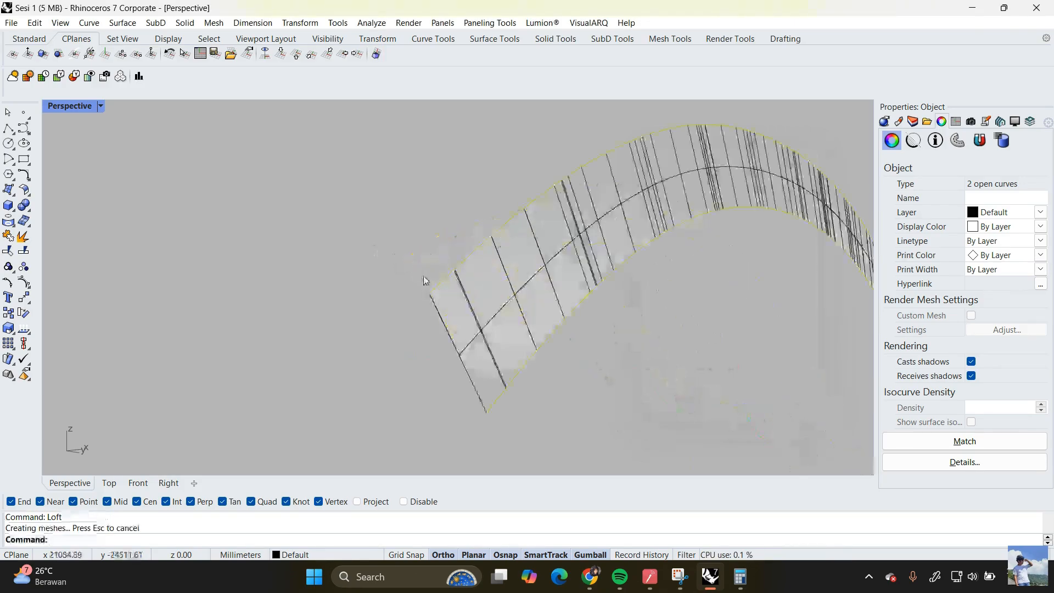
left_click(450, 336, "ctrl+shift")
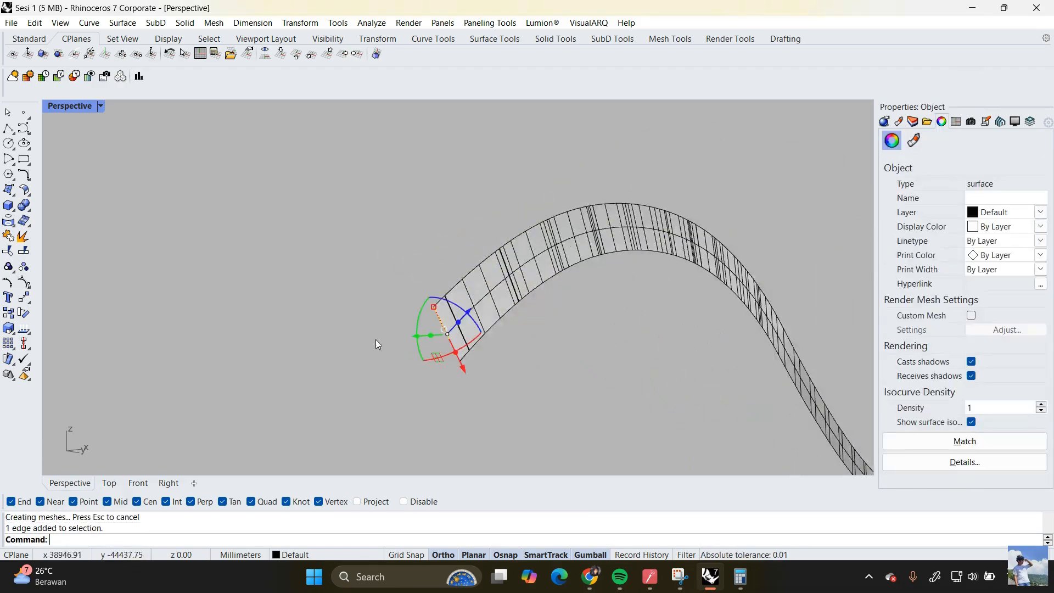
left_click(413, 374)
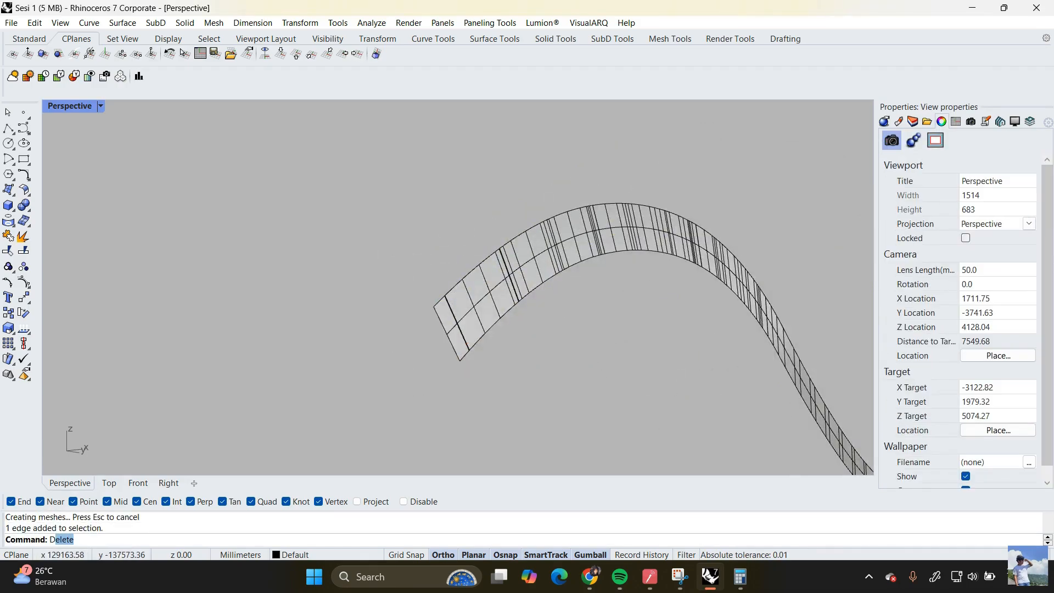
type("Dup")
key("Return")
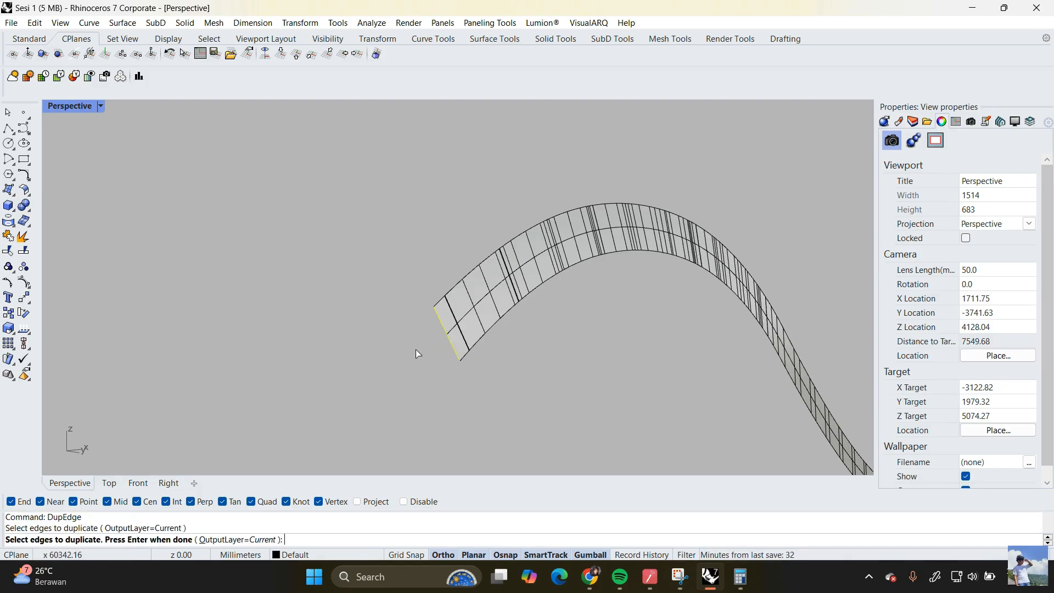
left_click(434, 341)
key("Return")
left_click(521, 300)
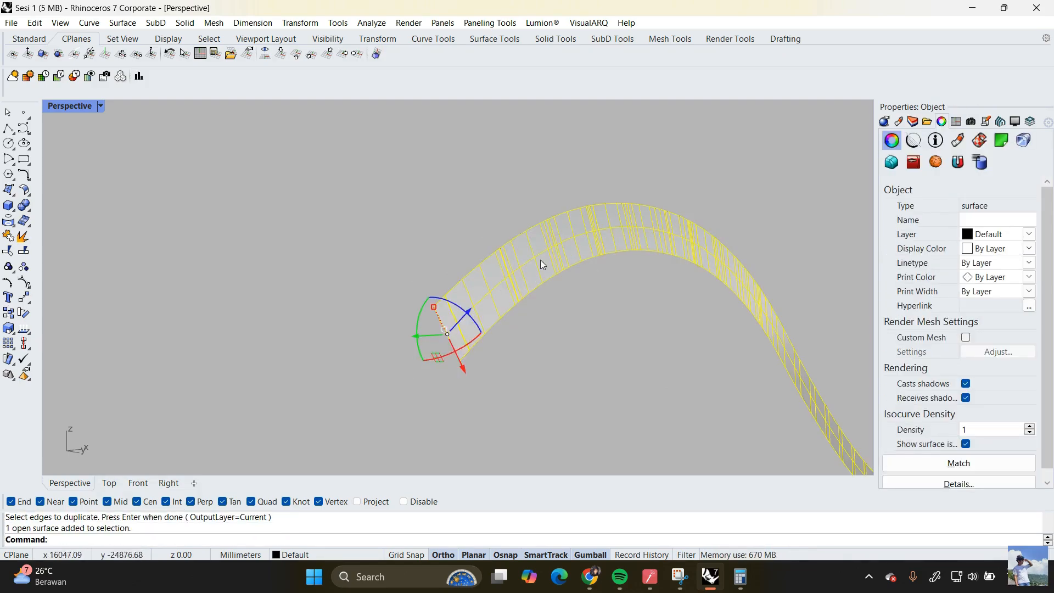
key("Delete")
Step: Extrude the duplicated end line sideways into a small helper surface perpendicular to the curves
left_click(446, 331)
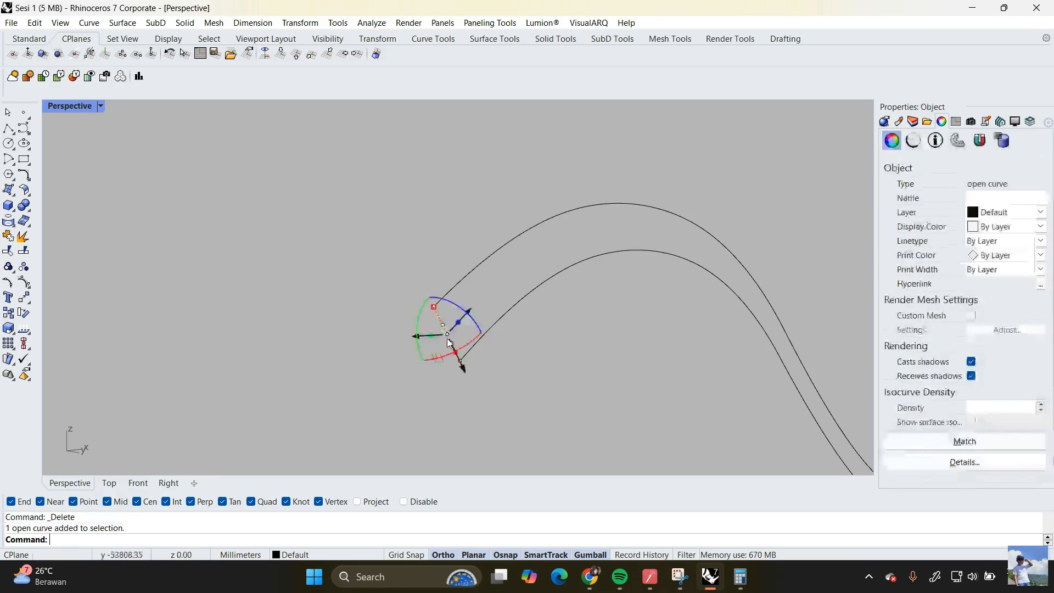
left_click_drag(430, 336, 397, 338)
left_click(402, 409)
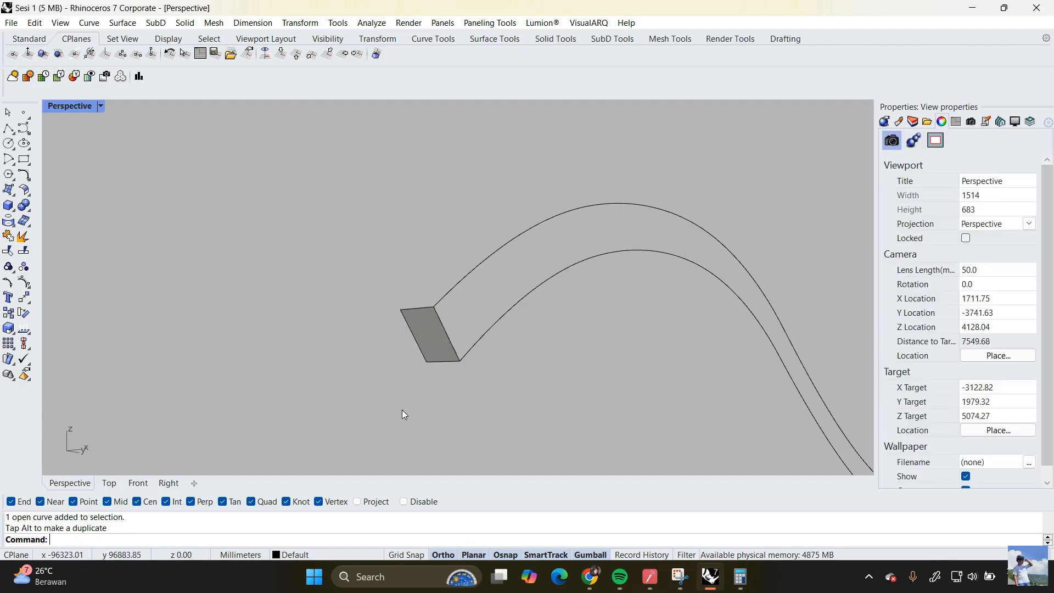
Step: Align the construction plane to the helper surface at the curves' upper end and delete that surface
left_click(427, 337)
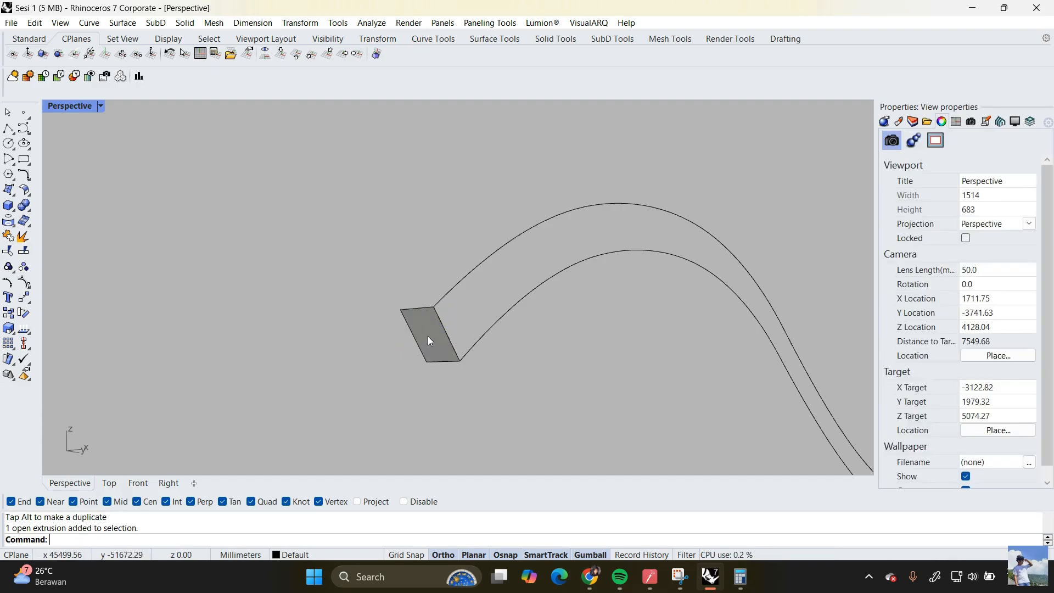
left_click(43, 53)
left_click(315, 284)
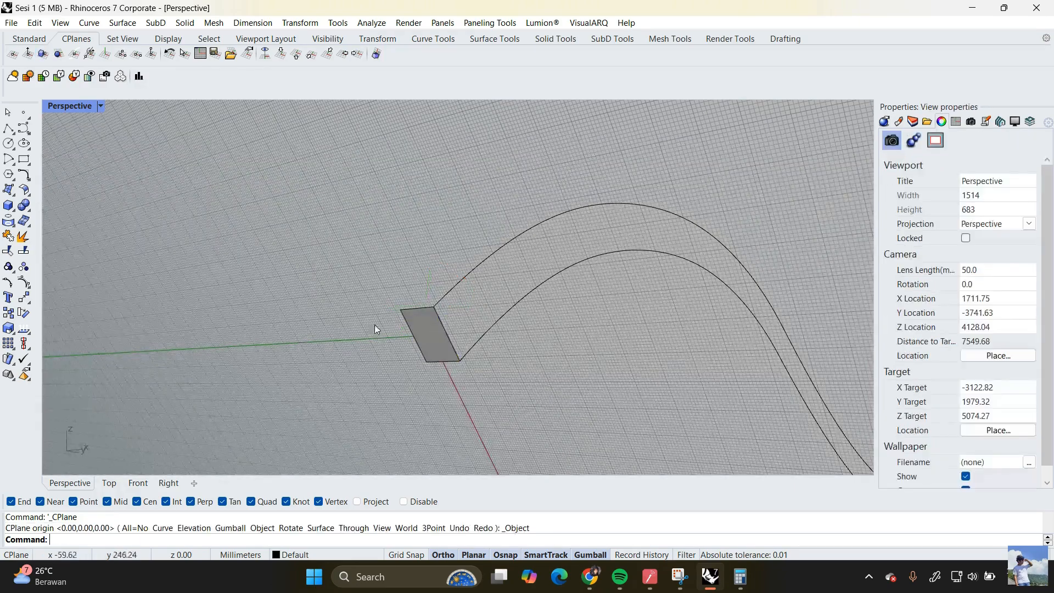
left_click(414, 325)
key("Delete")
Step: Draw a circle with a 100 mm diameter centred on the upper end of the centre curve
scroll(437, 309, "down", 4)
scroll(446, 327, "up", 6)
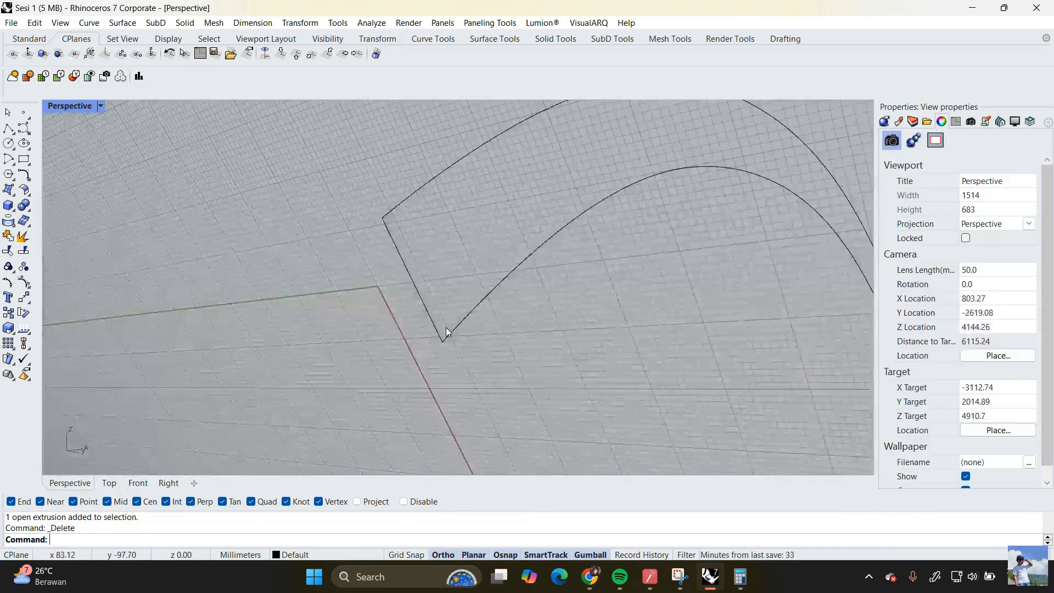
scroll(445, 327, "down", 8)
right_click_drag(418, 286, 401, 289)
right_click_drag(483, 323, 424, 353)
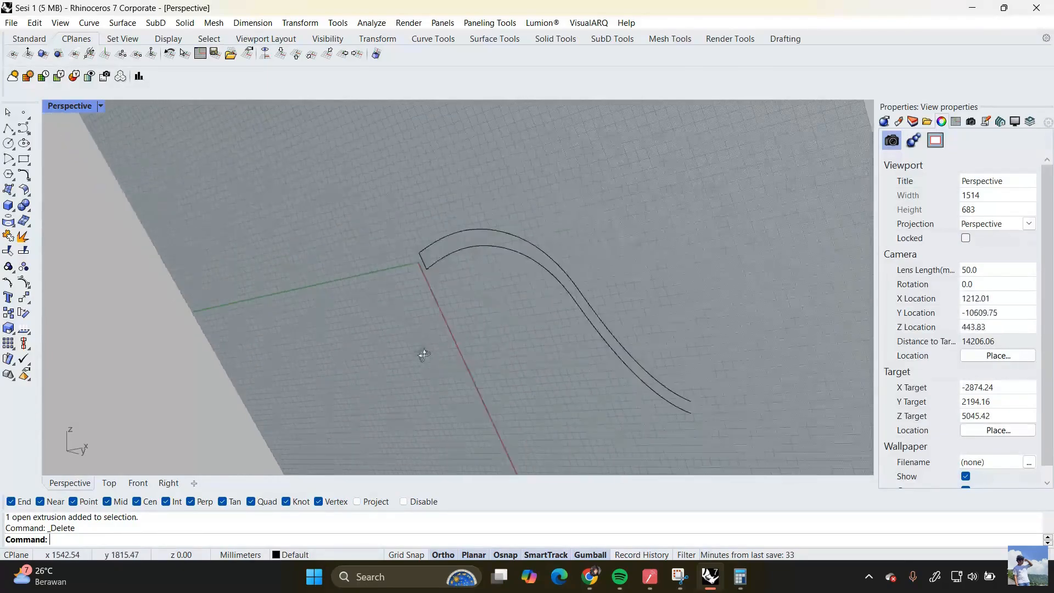
scroll(433, 237, "up", 4)
scroll(439, 258, "down", 2)
left_click(446, 300)
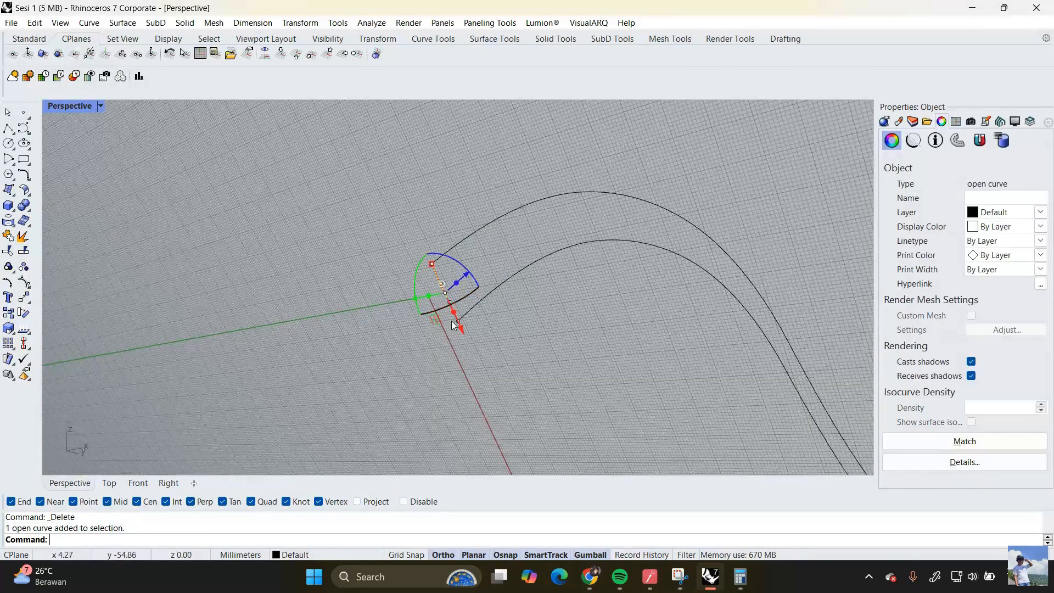
key("Escape")
type("Circle")
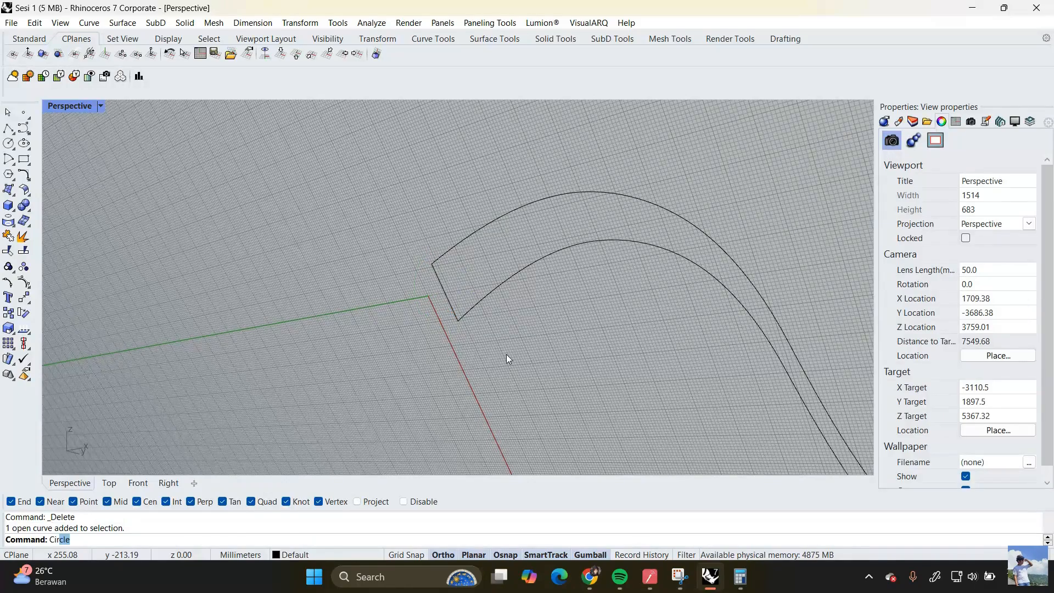
key("Return")
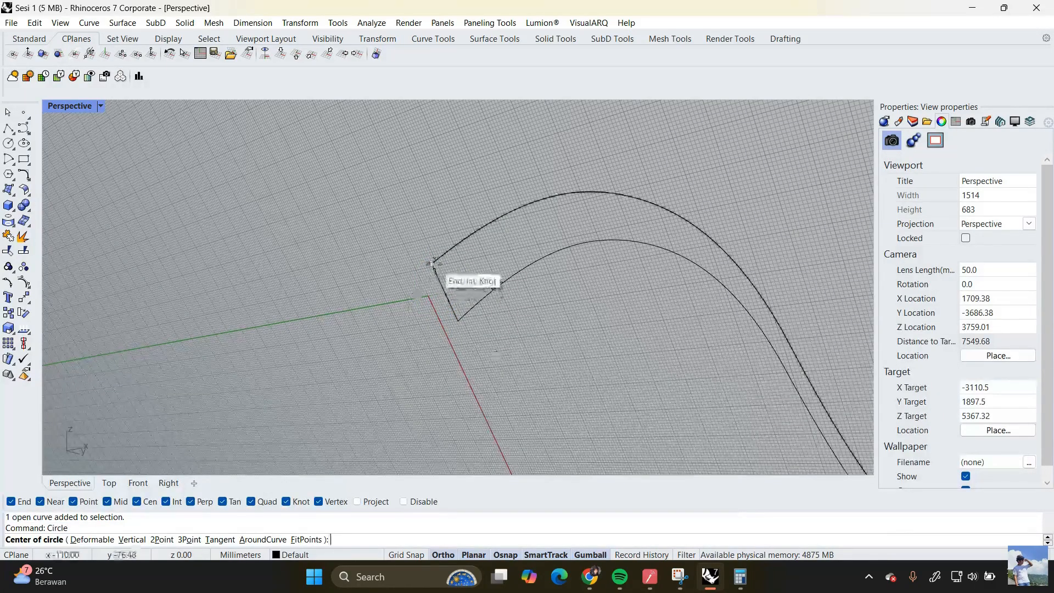
left_click(434, 264)
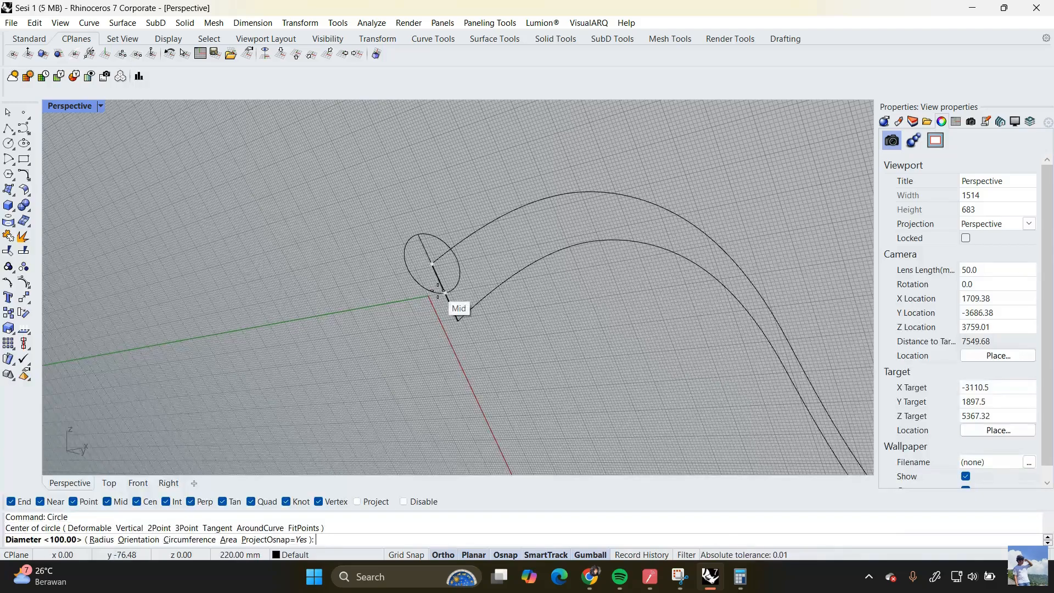
left_click(437, 291)
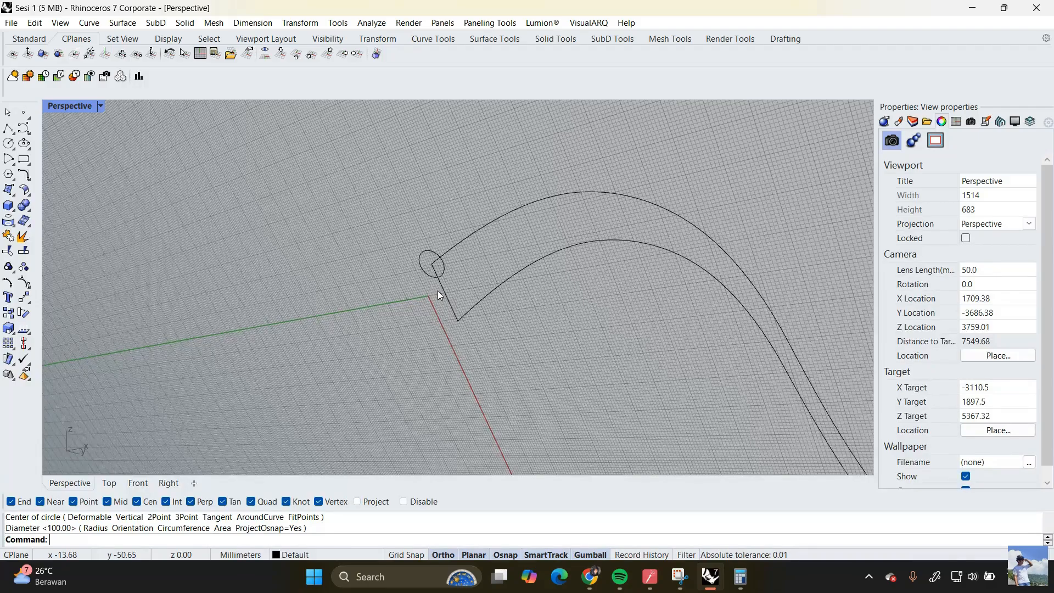
Step: Copy the circle 50 mm down the end line, from its upper quadrant to its centre
scroll(437, 291, "up", 2)
left_click(426, 262)
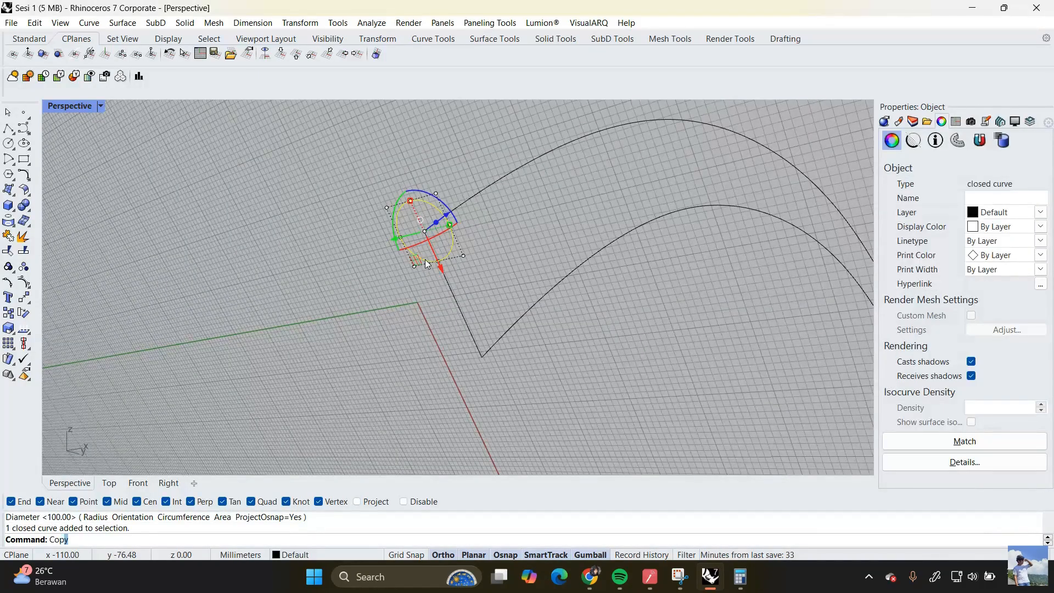
key("Return")
left_click(411, 202)
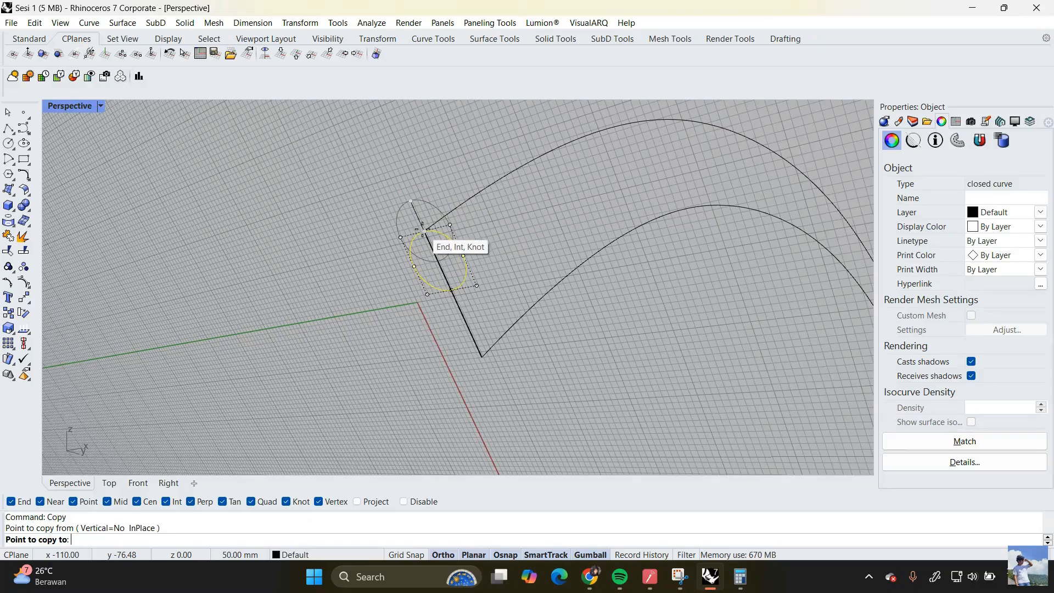
left_click(422, 229)
key("Return")
key("Escape")
Step: Move the copied circle 50 mm sideways off the end line and mirror it across that line, keeping the original
left_click(412, 243)
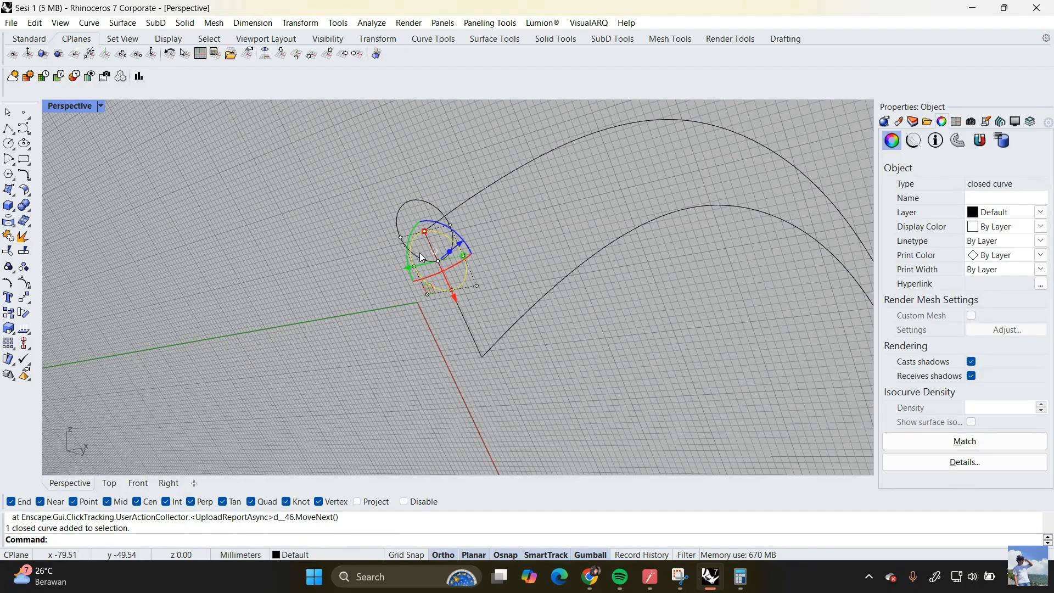
left_click(418, 268)
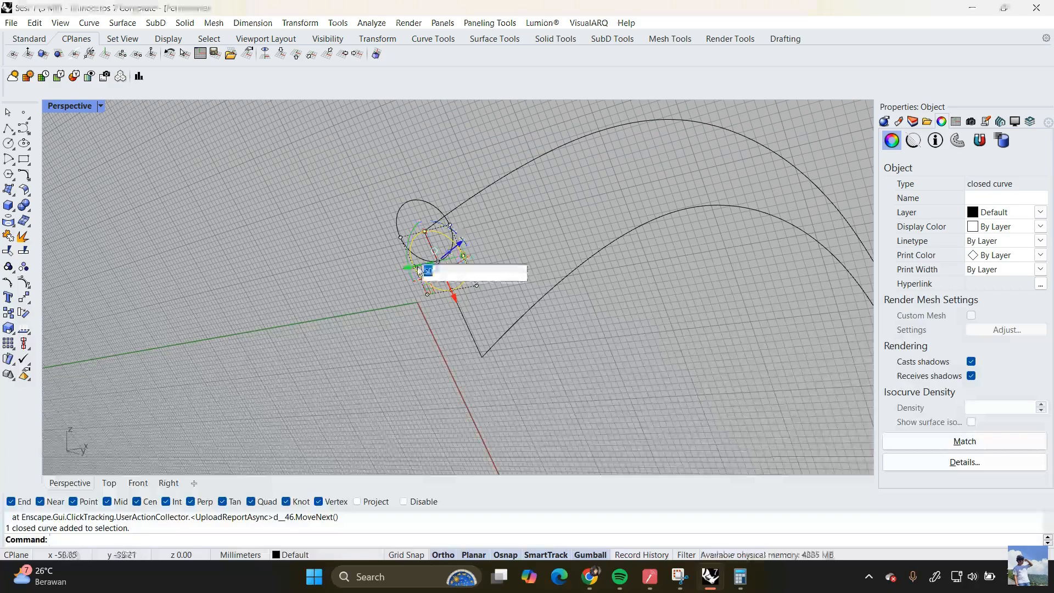
key("Return")
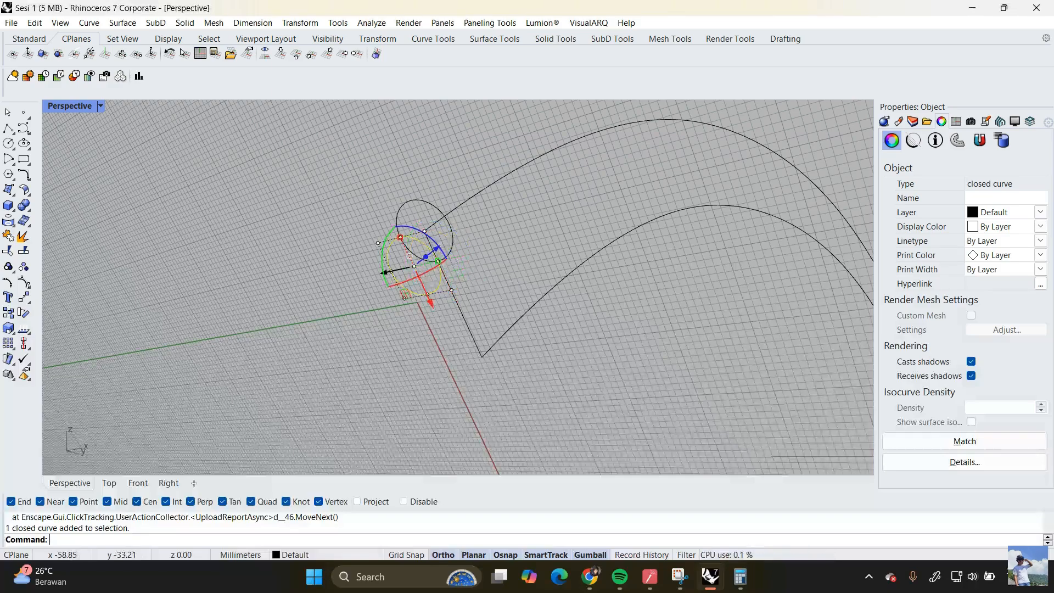
type("Mirror")
key("Return")
left_click(453, 295)
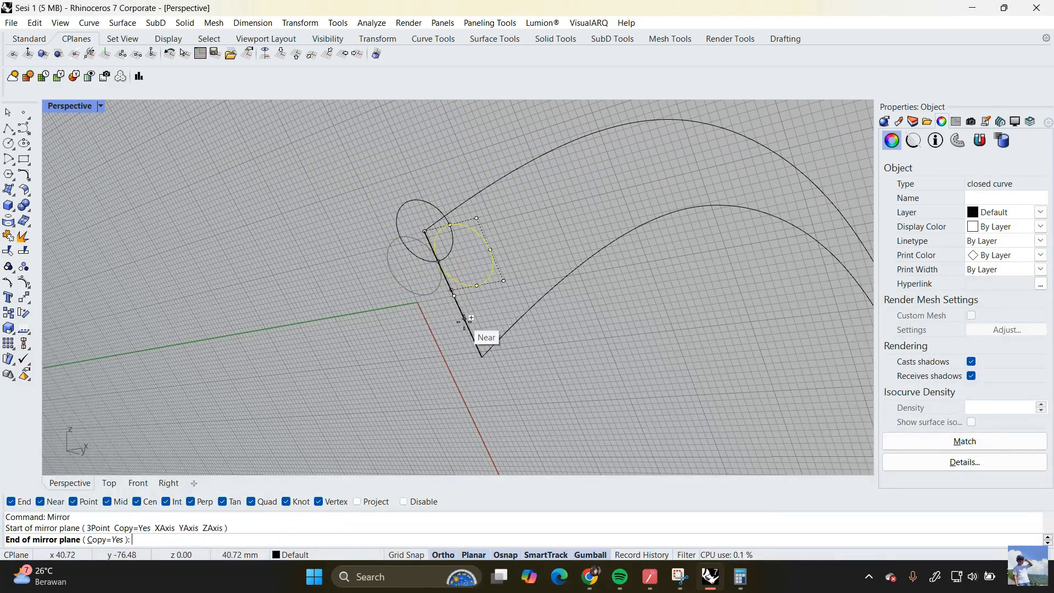
left_click(434, 261)
Step: Draw a line from the first circle's centre outwards past its edge, perpendicular to the end line
type("Po")
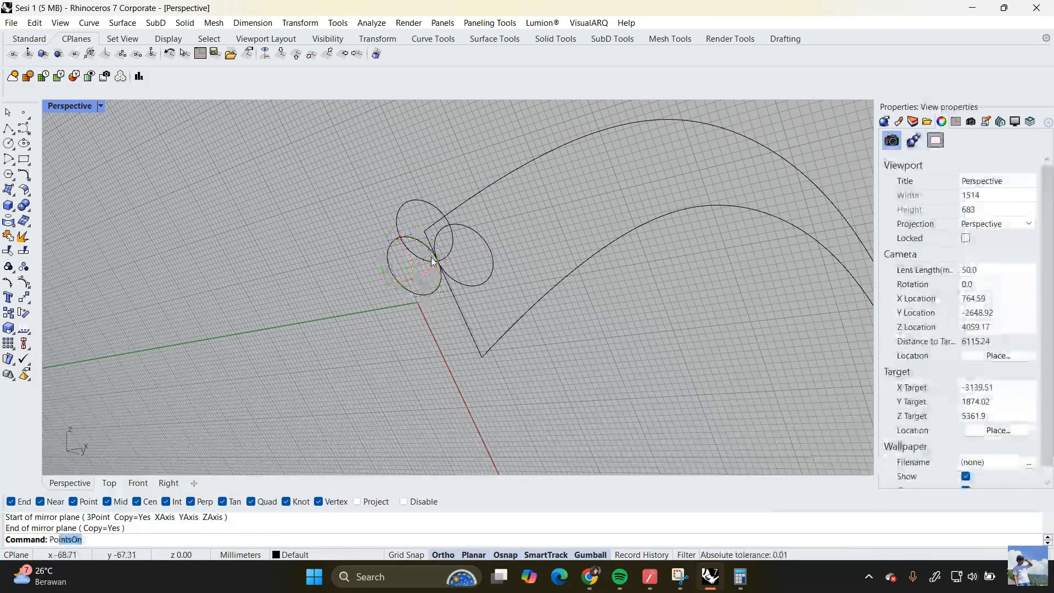
key("BackSpace")
key("BackSpace")
type("Line")
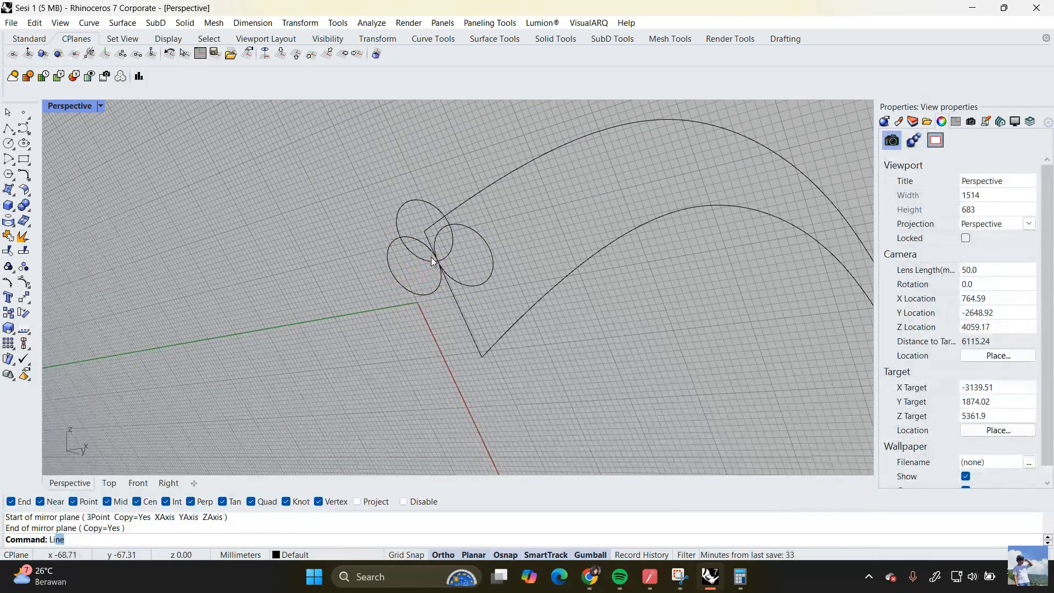
key("Return")
scroll(430, 251, "up", 5)
scroll(437, 247, "down", 5)
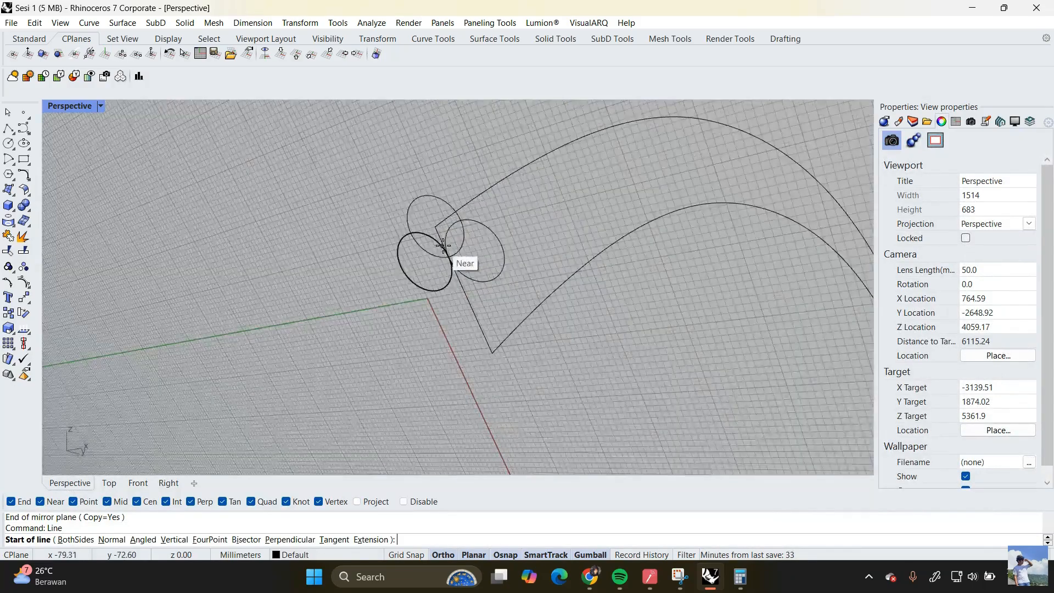
left_click(435, 227)
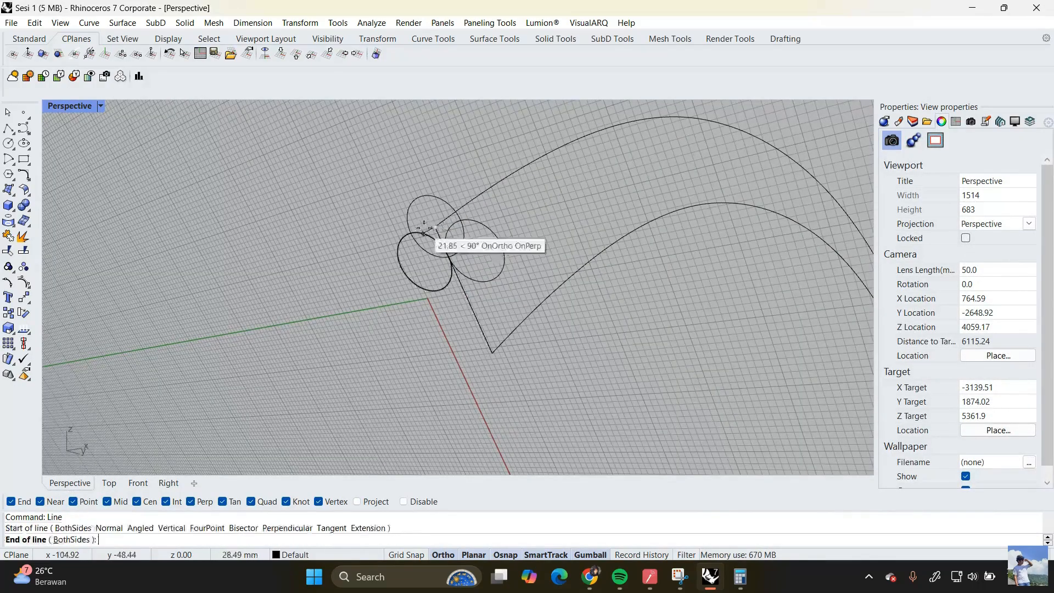
left_click(387, 238)
Step: Trim off the part of the perpendicular line that extends outside the first circle
left_click_drag(425, 272, 393, 222)
type("TriangulateMesh")
key("Return")
key("Escape")
key("Escape")
type("Trim")
key("Return")
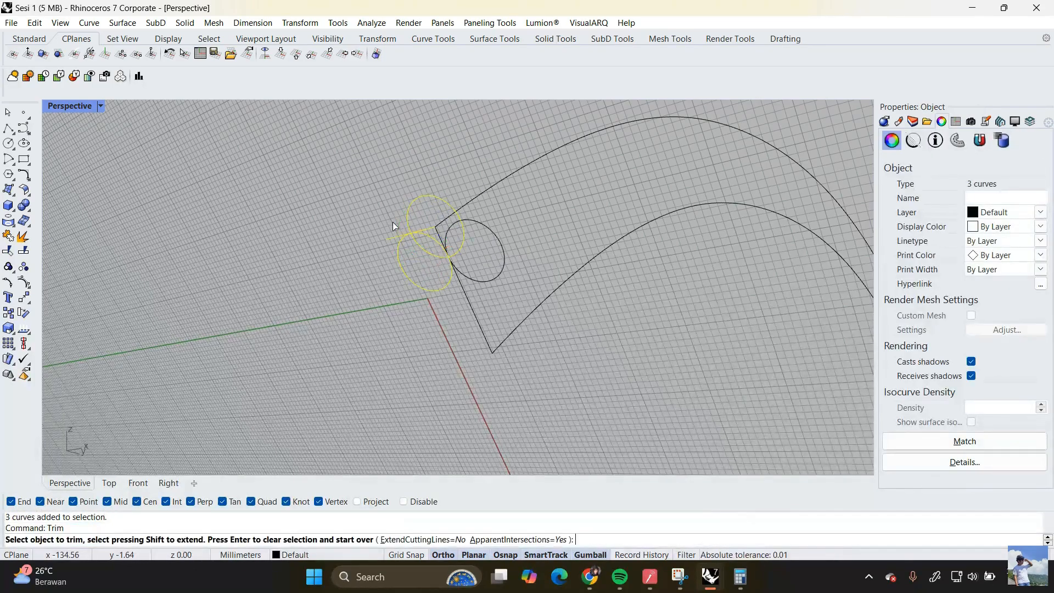
left_click(390, 236)
key("Return")
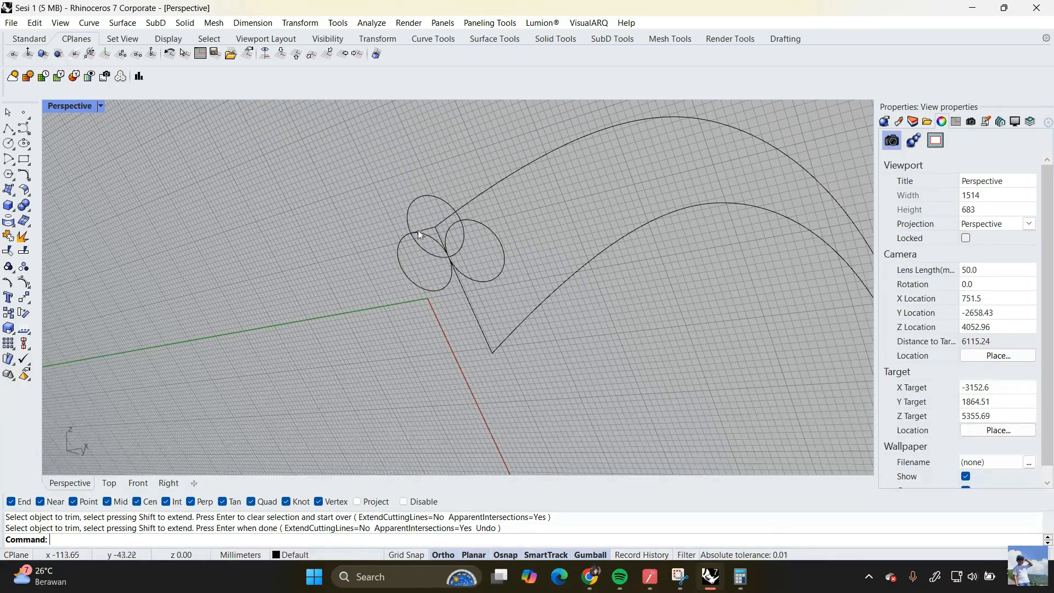
Step: Draw a guide line from the midpoint of the short perpendicular line, parallel to the end line, through the adjacent lower circle
type("l")
key("Return")
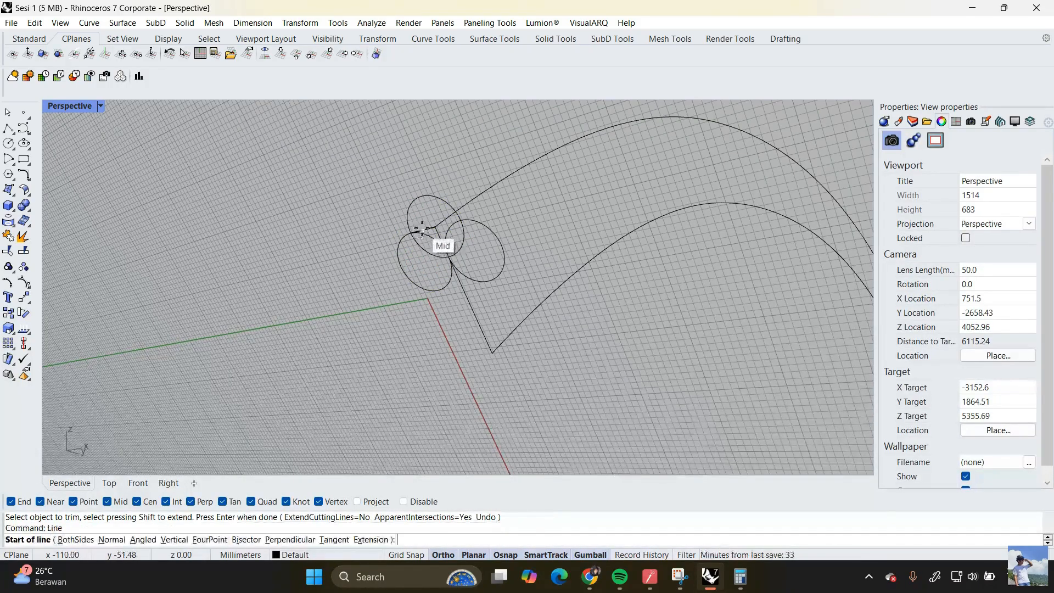
left_click(423, 230)
left_click(461, 340)
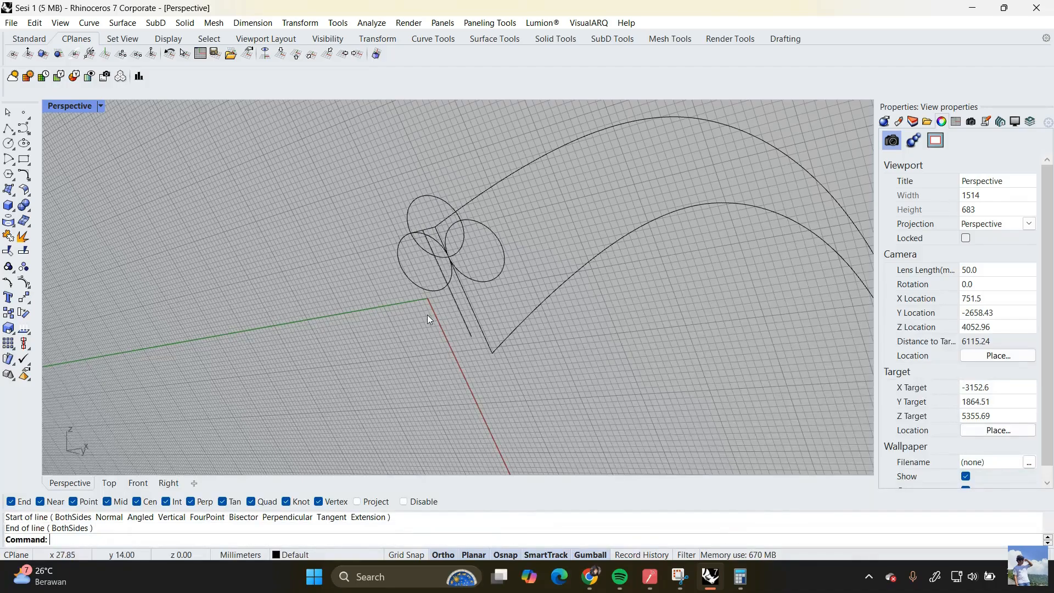
Step: Move the two lower circles together along the guide line until they touch the first circle, using the guide line's intersection with that circle
left_click(426, 289)
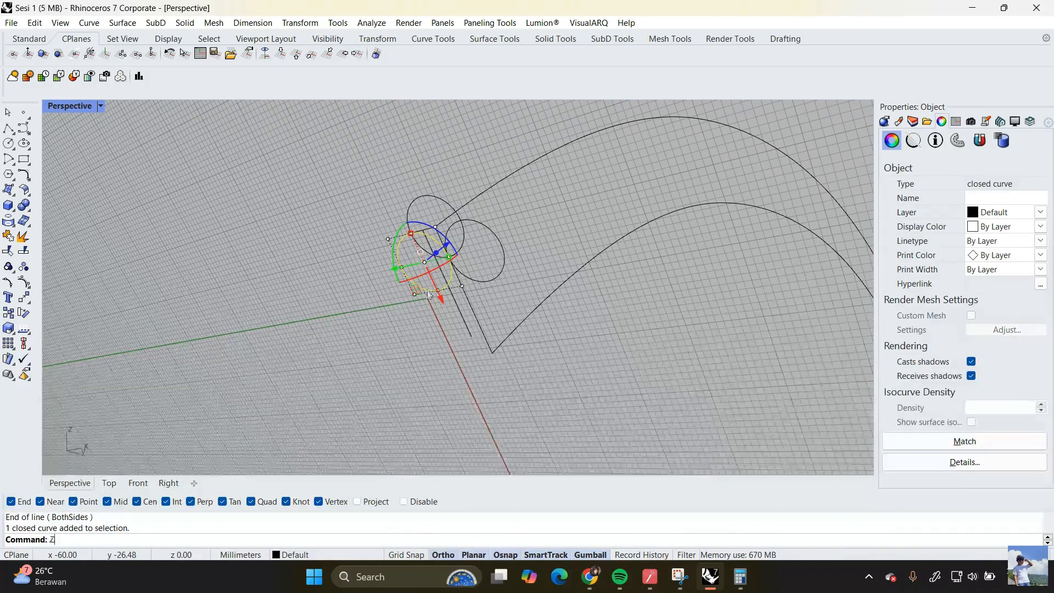
key("ctrl+alt+e")
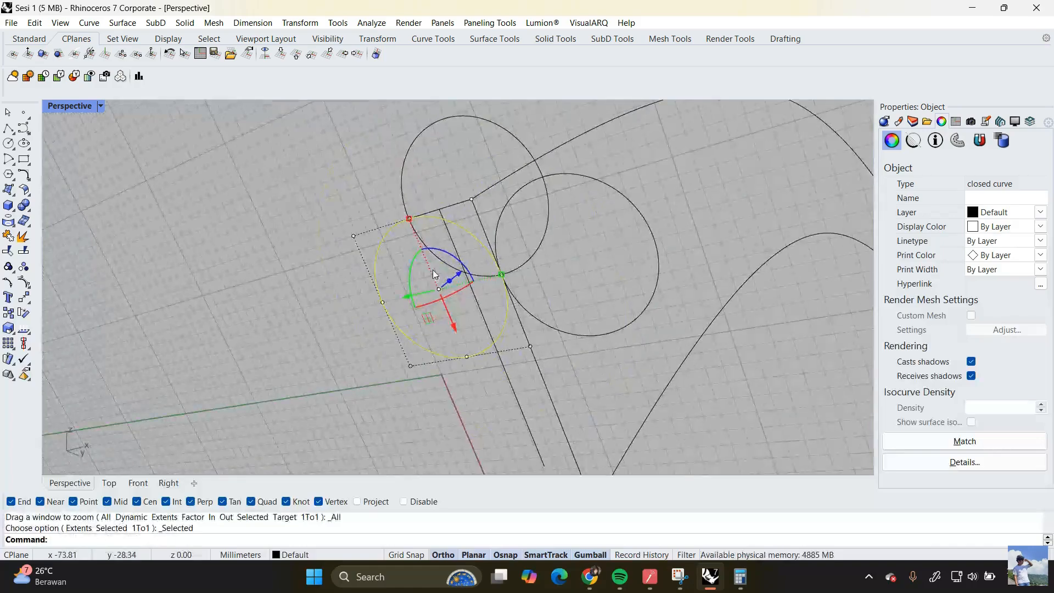
left_click(557, 312)
left_click(569, 328)
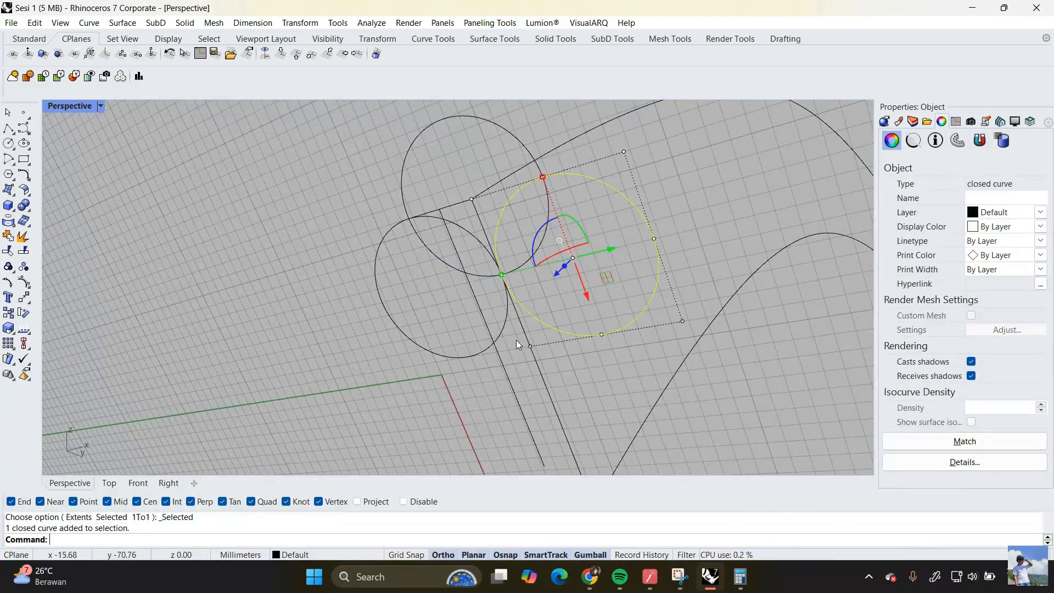
left_click(502, 333, "shift")
type("m")
key("Return")
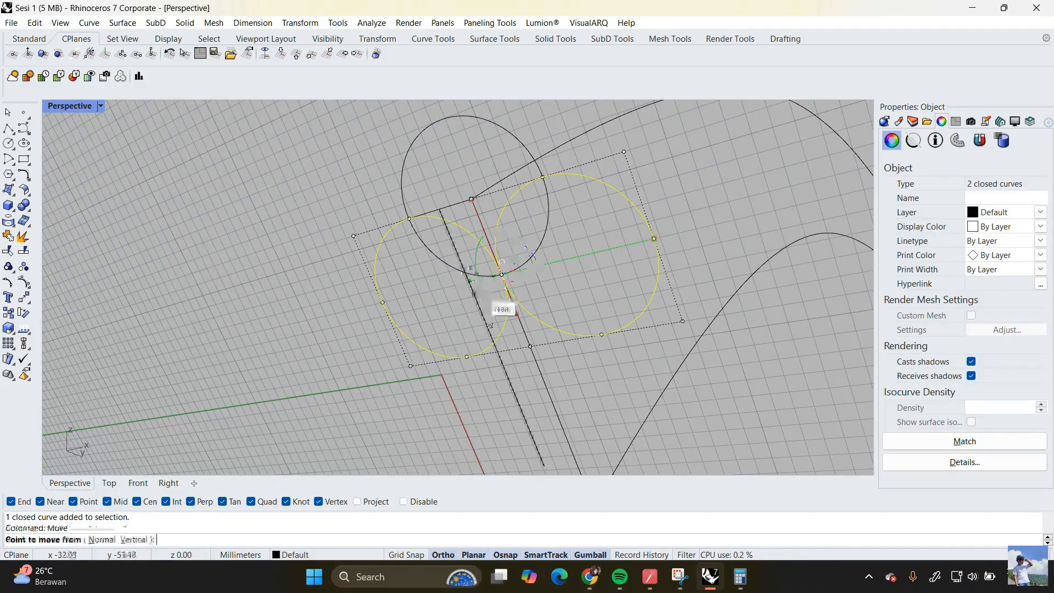
left_click(443, 220)
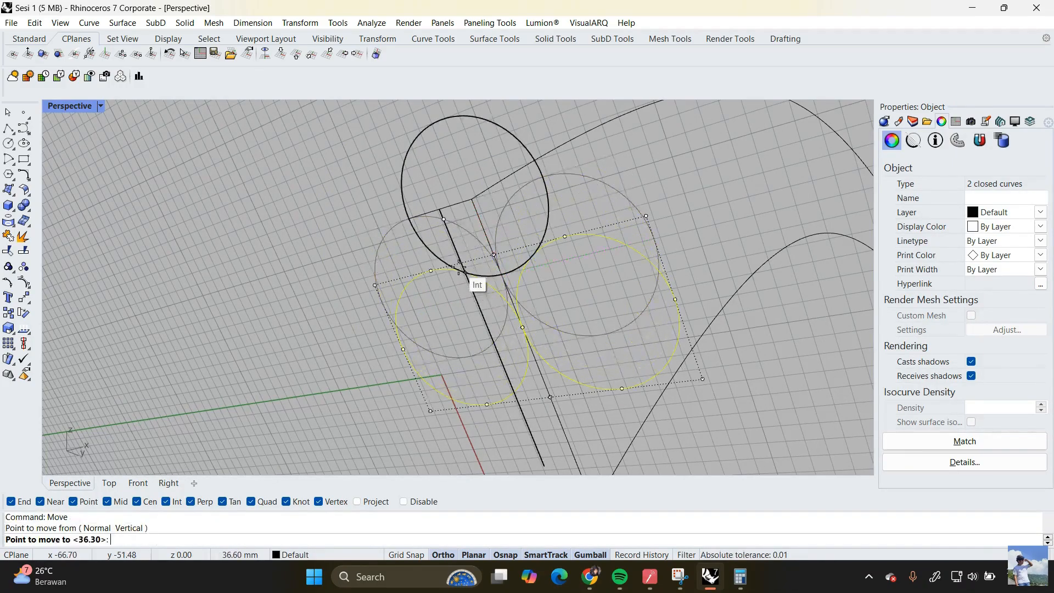
left_click(459, 269)
key("Escape")
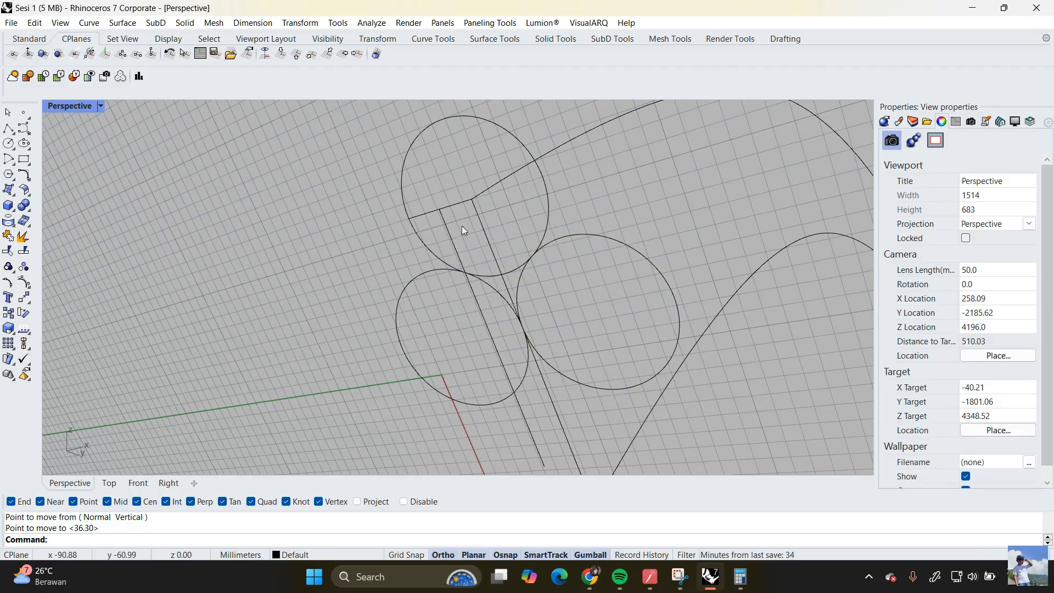
Step: Delete the two helper lines inside the circles and the offset lower curve with its end line
left_click_drag(439, 215, 426, 195)
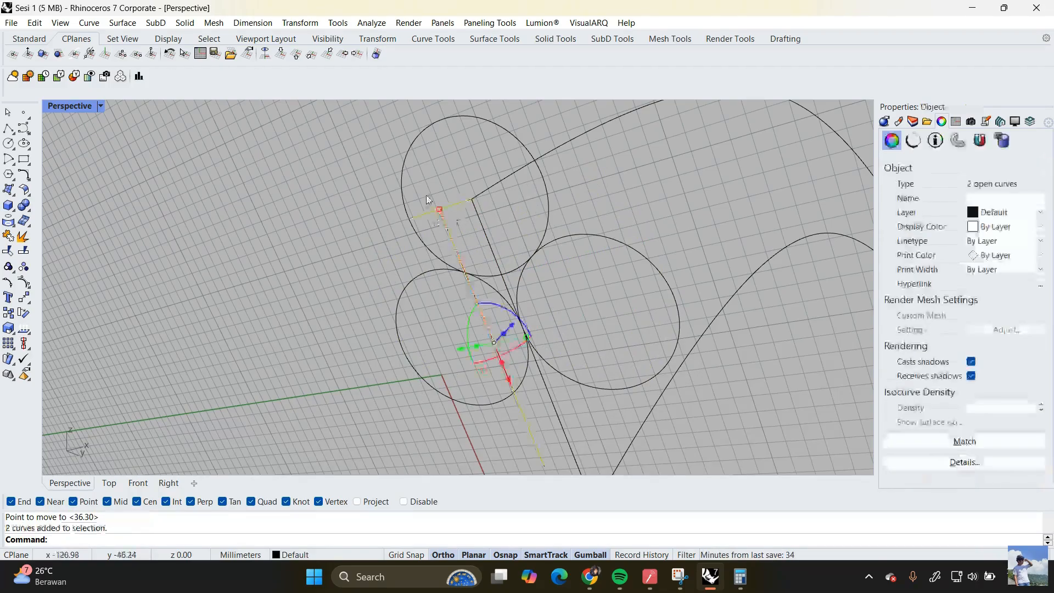
key("Delete")
scroll(436, 226, "down", 5)
right_click_drag(430, 249, 439, 232)
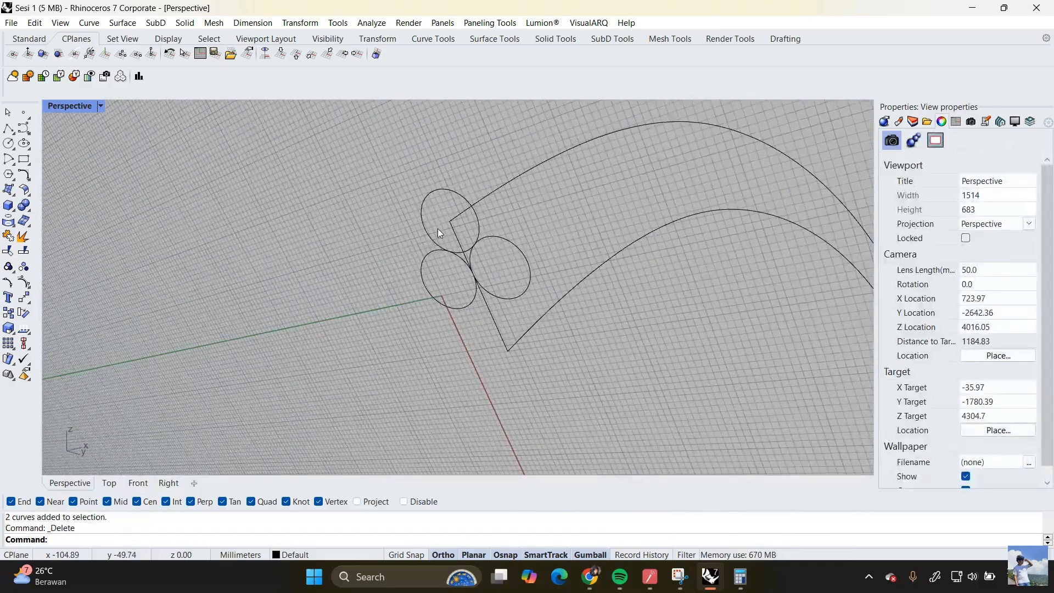
left_click_drag(553, 299, 550, 262)
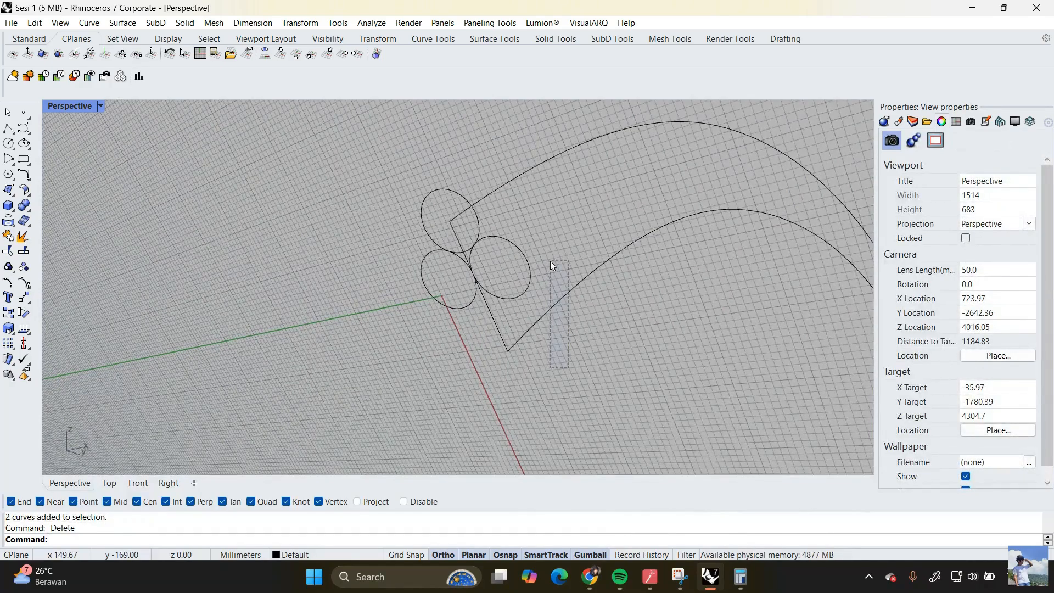
key("Delete")
Step: Try to sweep all three circles at once along the centre curve with Sweep1
scroll(404, 149, "down", 18)
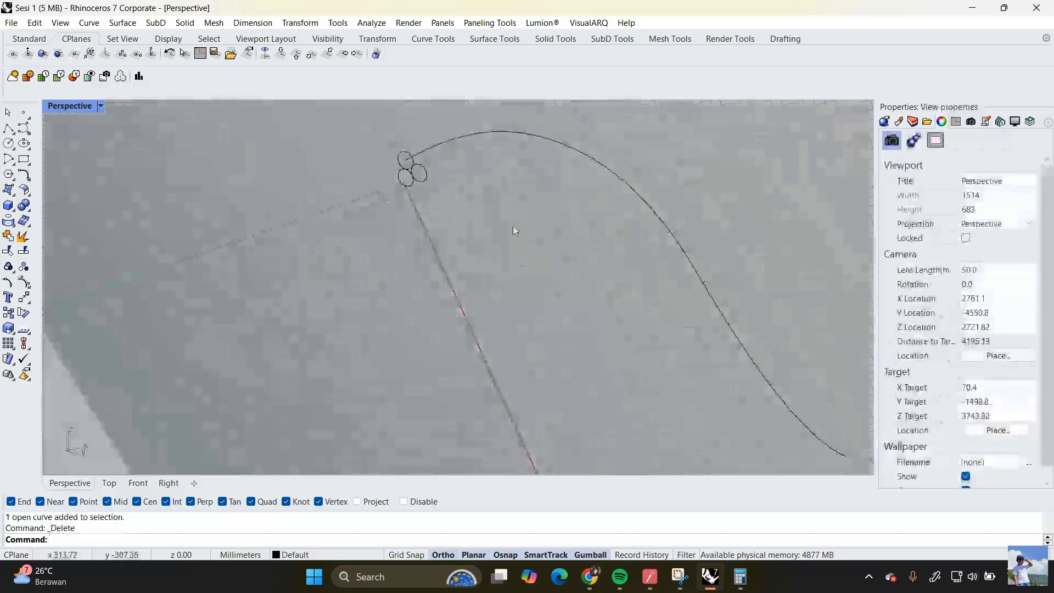
scroll(483, 208, "up", 8)
scroll(410, 132, "up", 8)
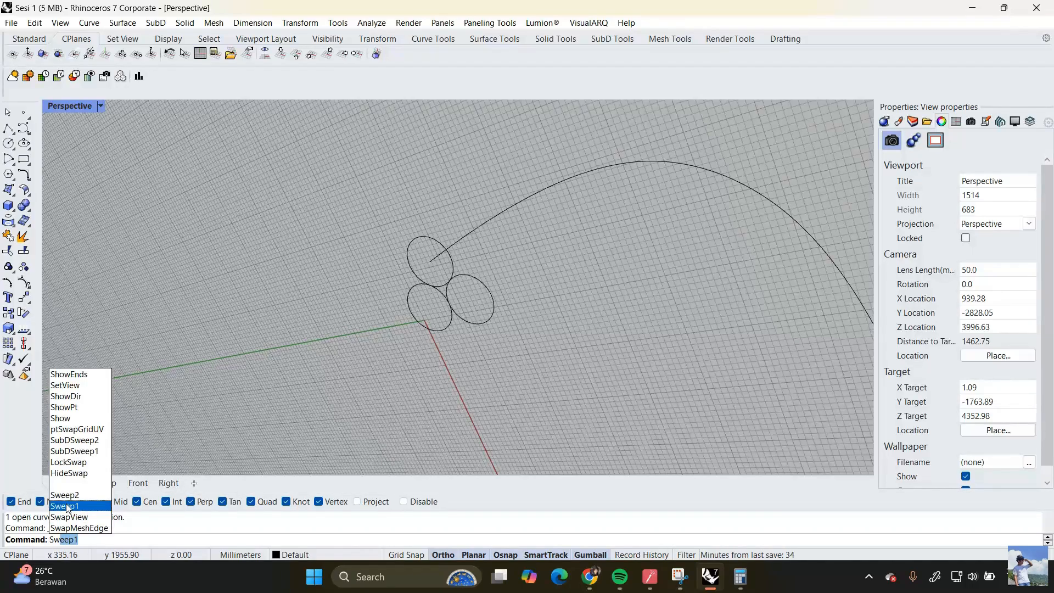
left_click(68, 506)
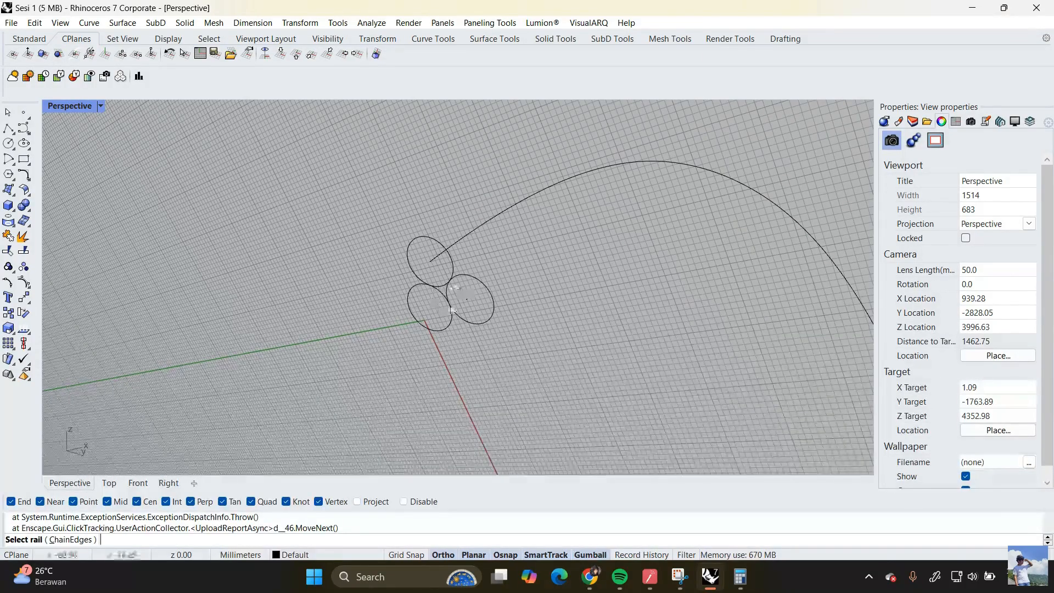
key("Escape")
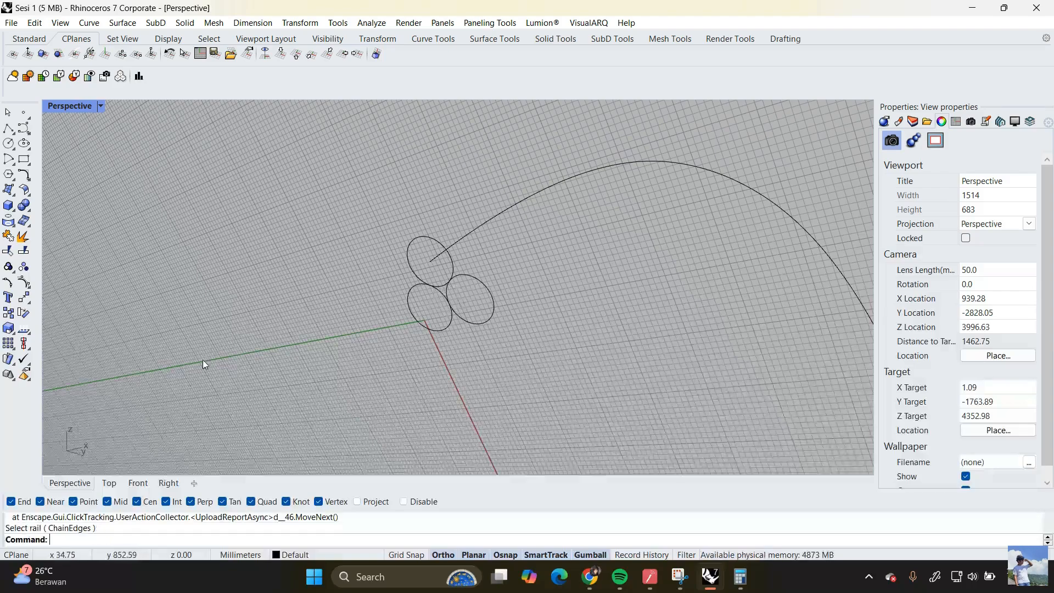
key("Return")
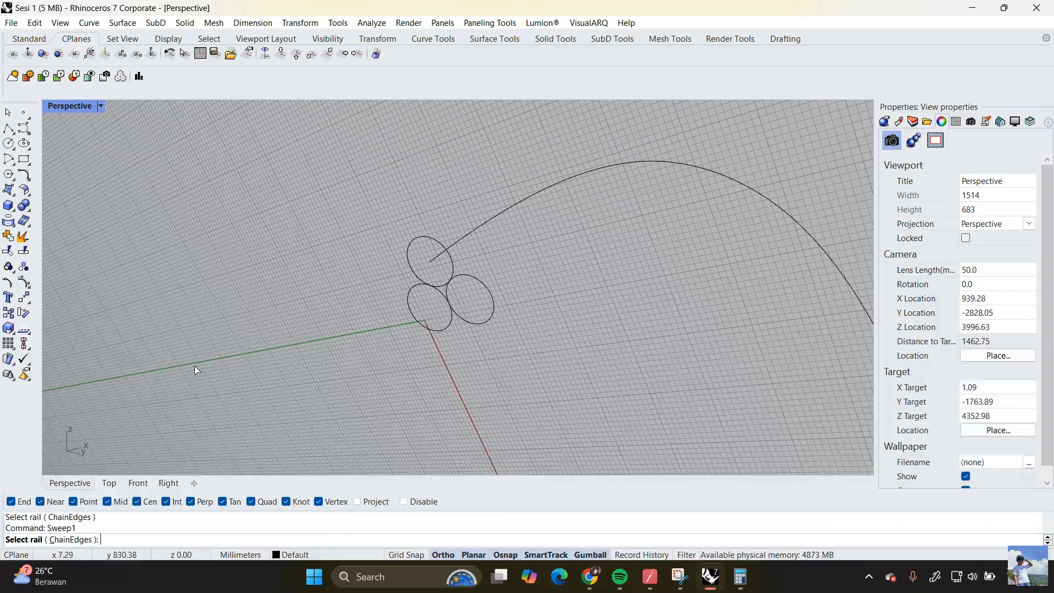
left_click(488, 223)
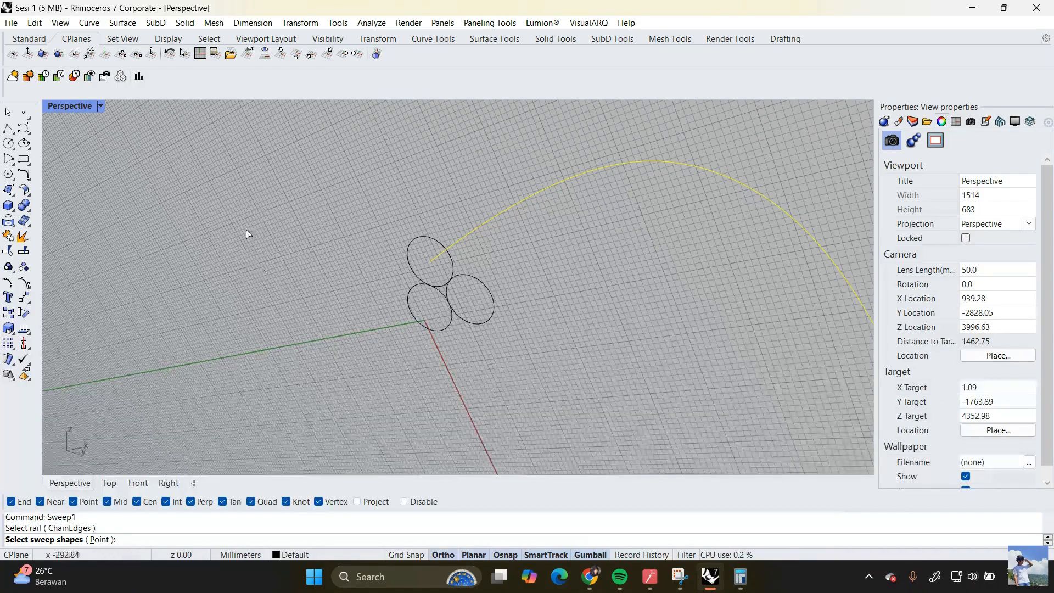
left_click_drag(354, 184, 570, 379)
key("Return")
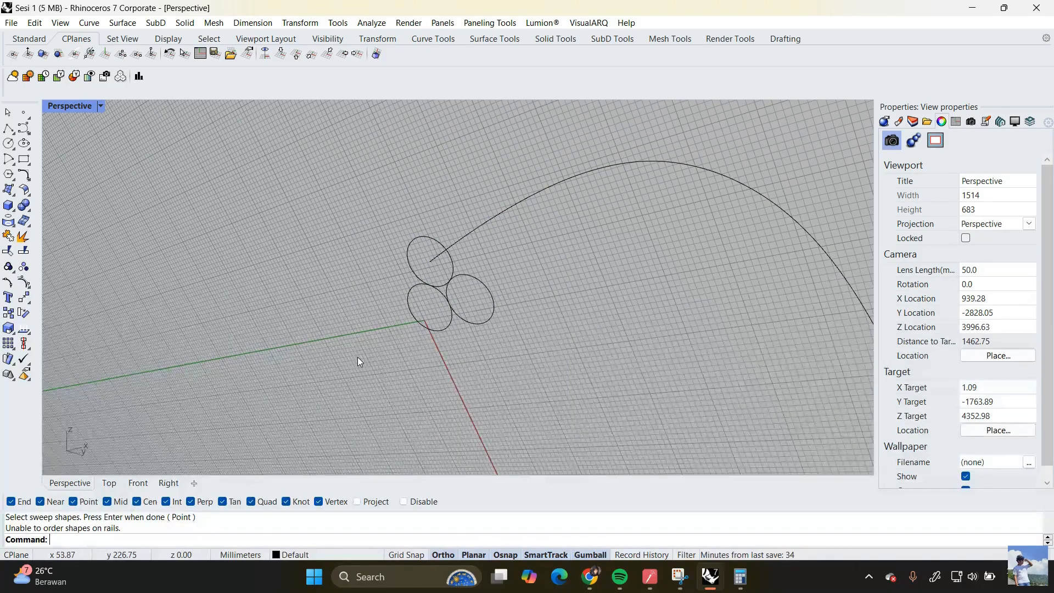
Step: Draw a closed triangular polyline connecting the centres of the three circles
type("Polyline")
key("Return")
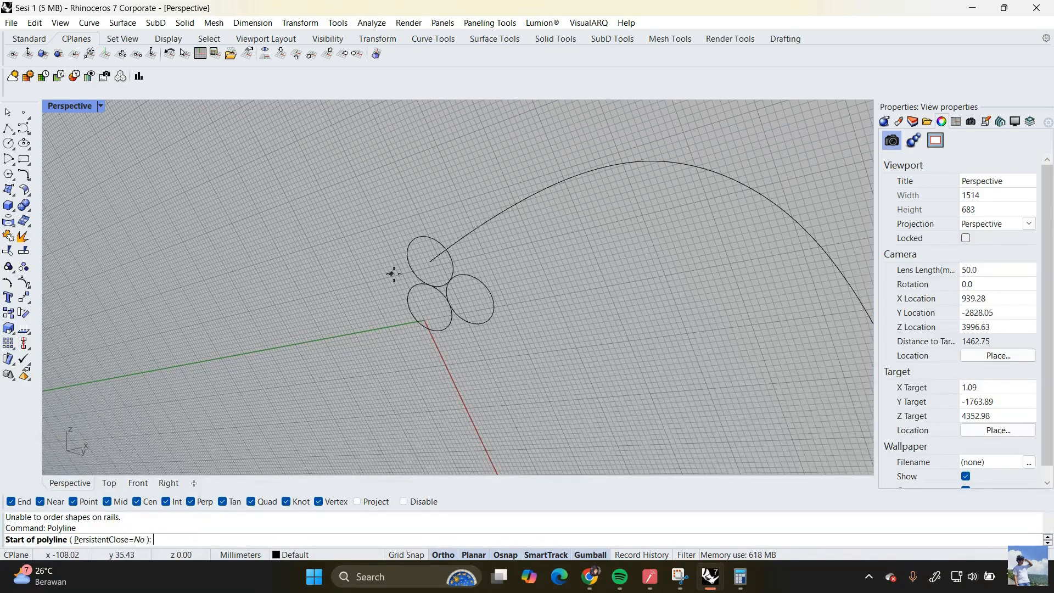
left_click(429, 260)
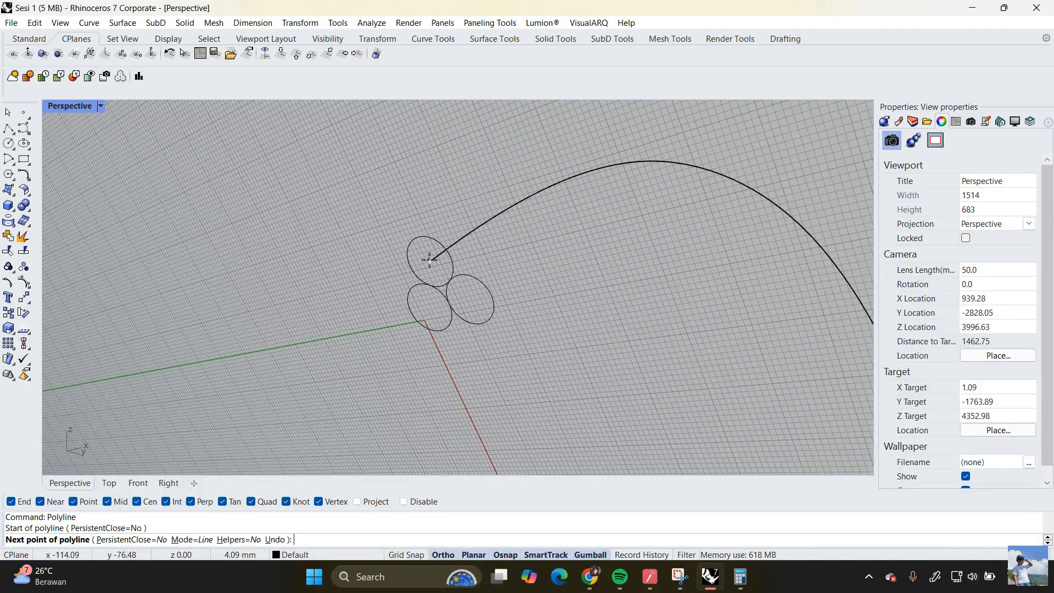
left_click(448, 318)
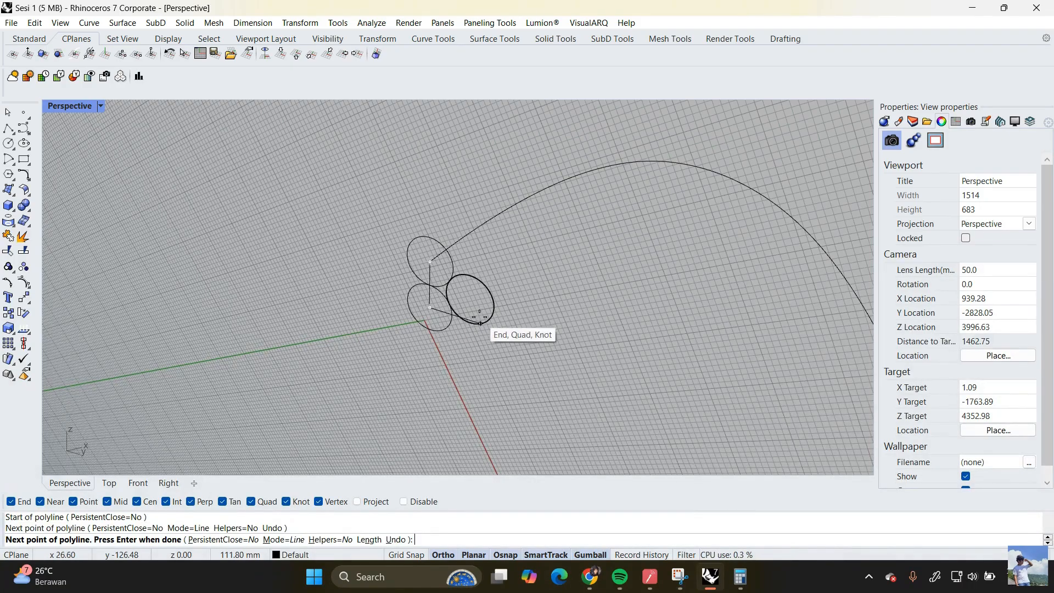
left_click(491, 333)
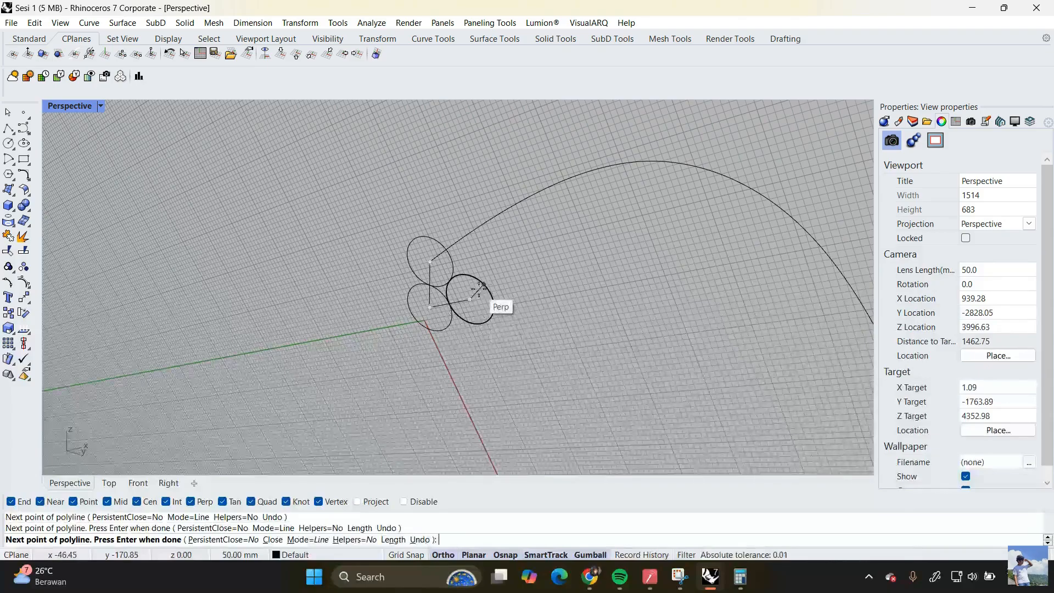
type("c")
key("Return")
left_click(457, 302)
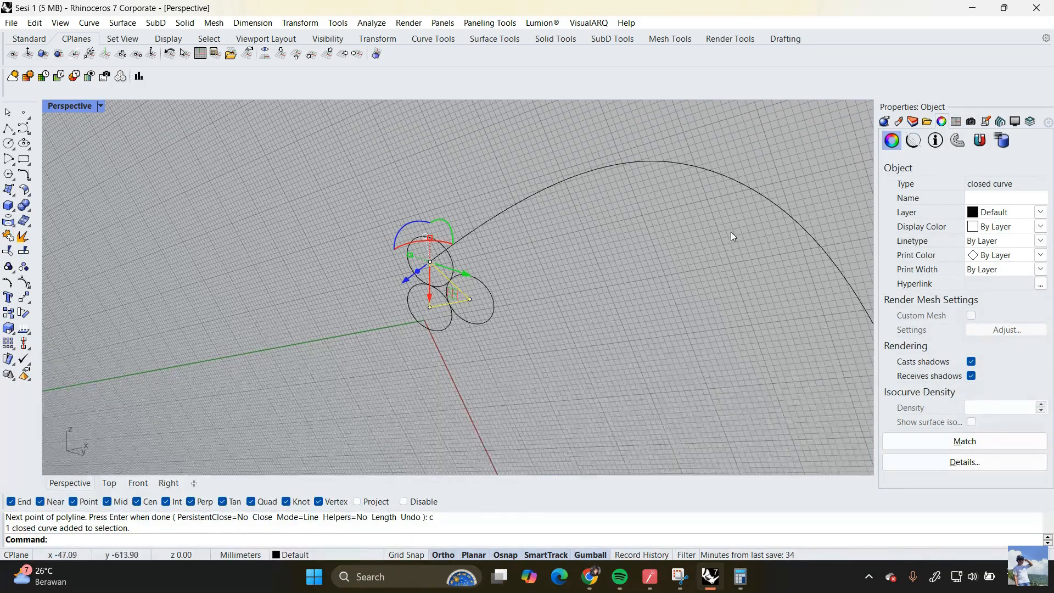
left_click(352, 188)
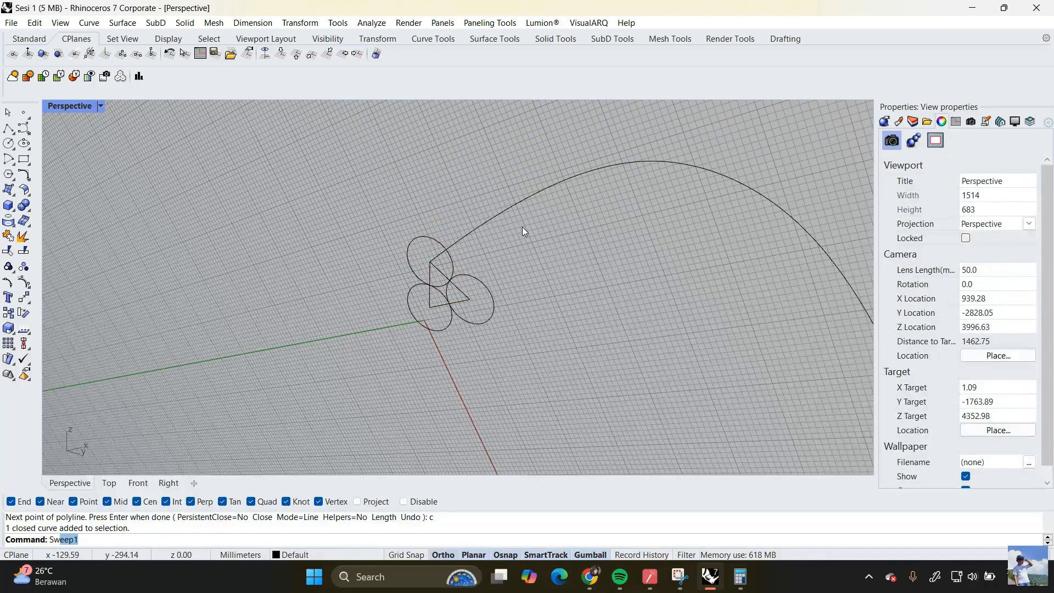
Step: Sweep the triangle along the centre curve with Sweep1, using the Freeform frame style and unchanged cross sections
key("Return")
left_click(518, 202)
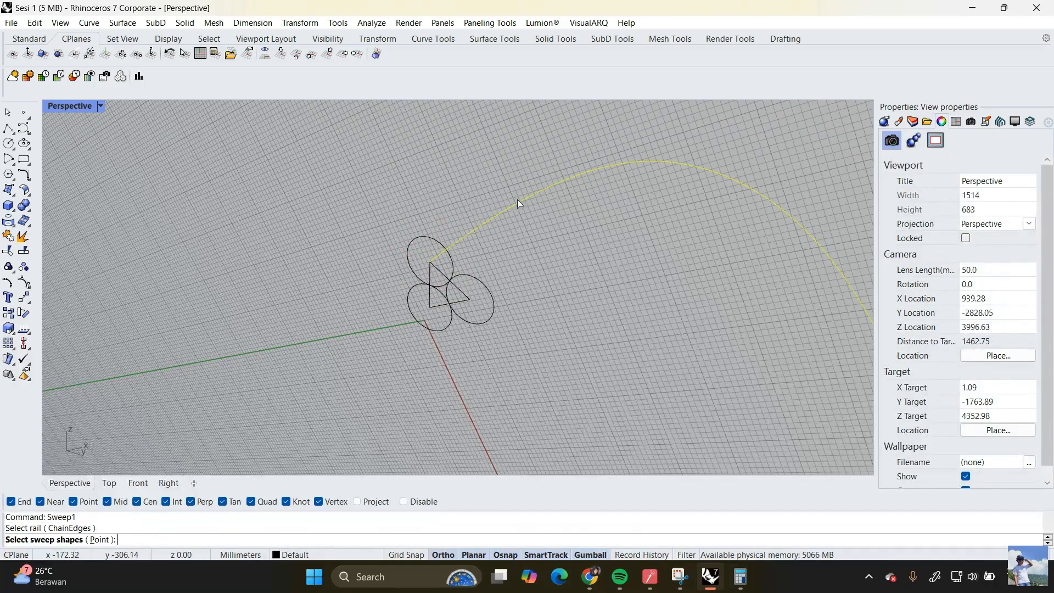
left_click(442, 269)
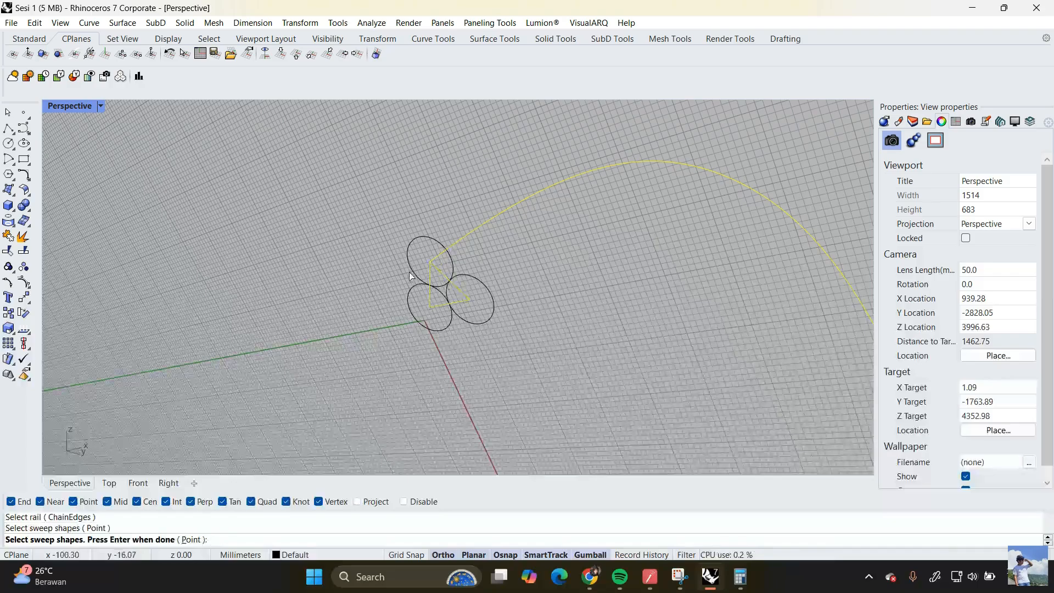
key("Return")
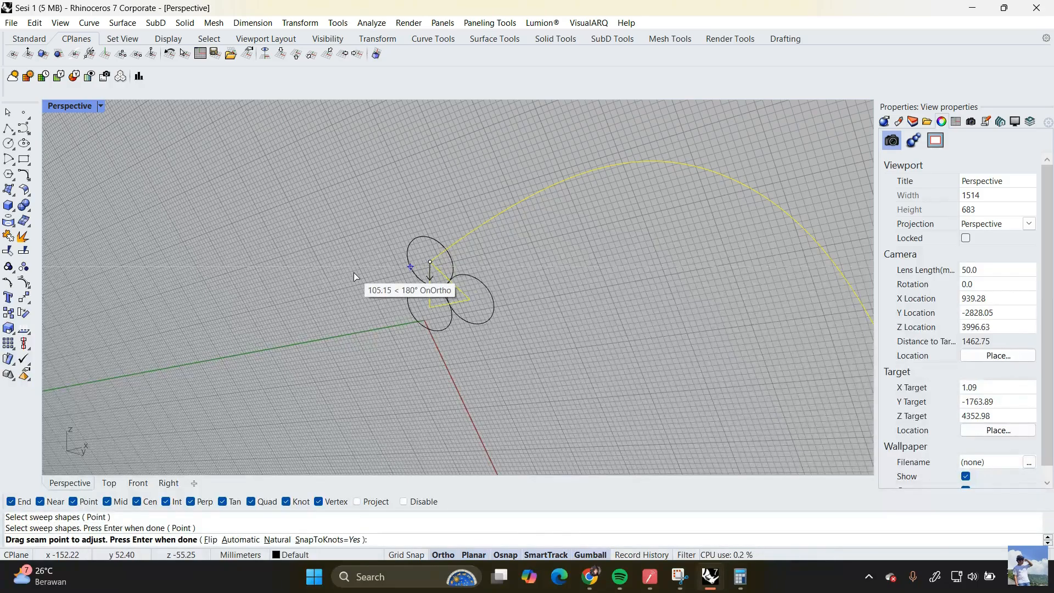
key("Return")
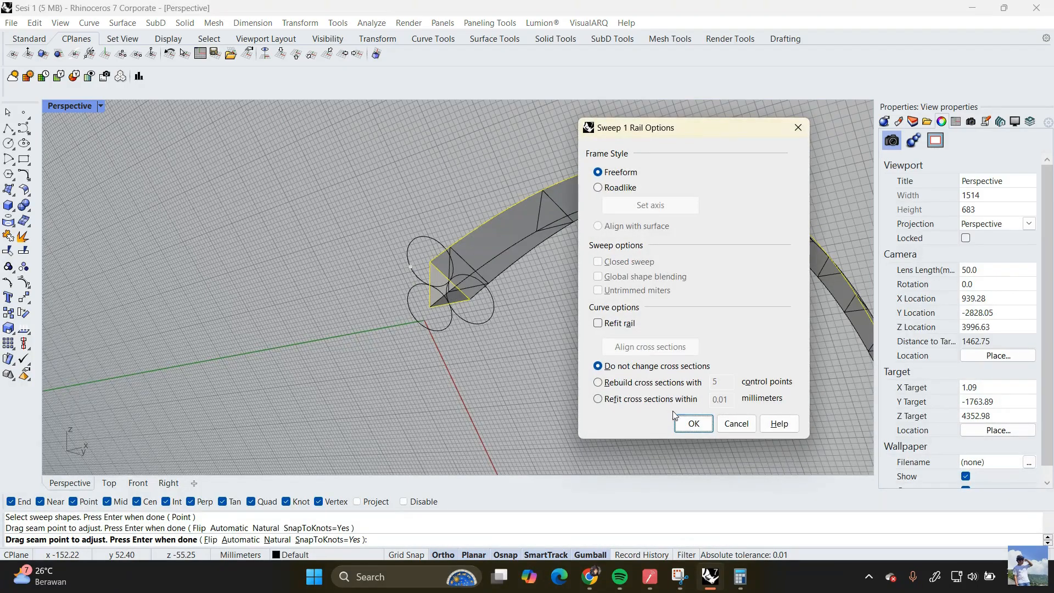
left_click(692, 423)
Step: Duplicate the three long edges of the swept triangular body as curves with DupEdge
scroll(431, 264, "down", 6)
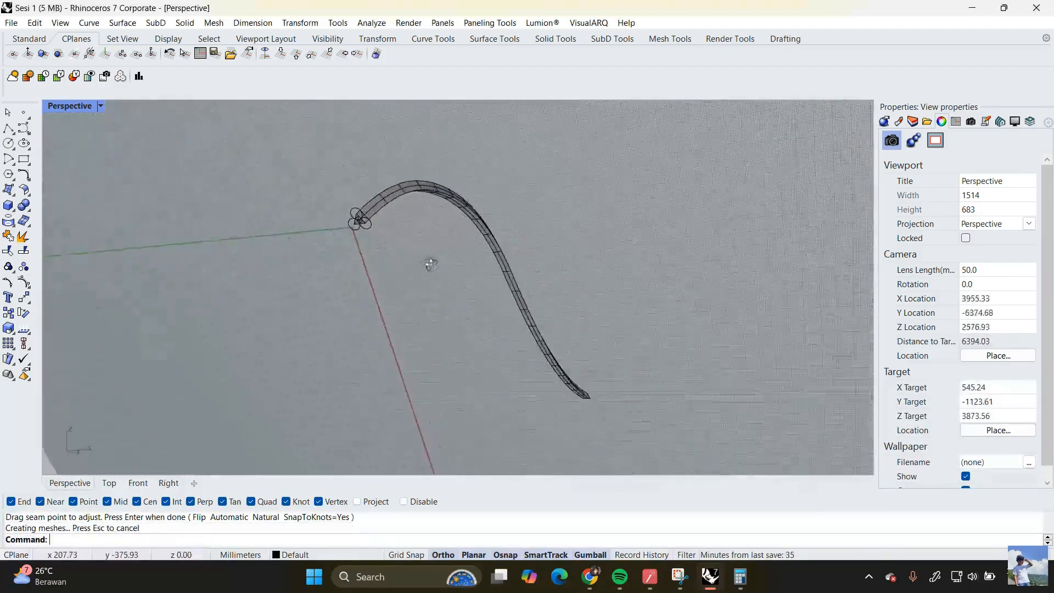
right_click_drag(431, 264, 371, 236)
scroll(362, 196, "up", 4)
right_click_drag(360, 191, 386, 204)
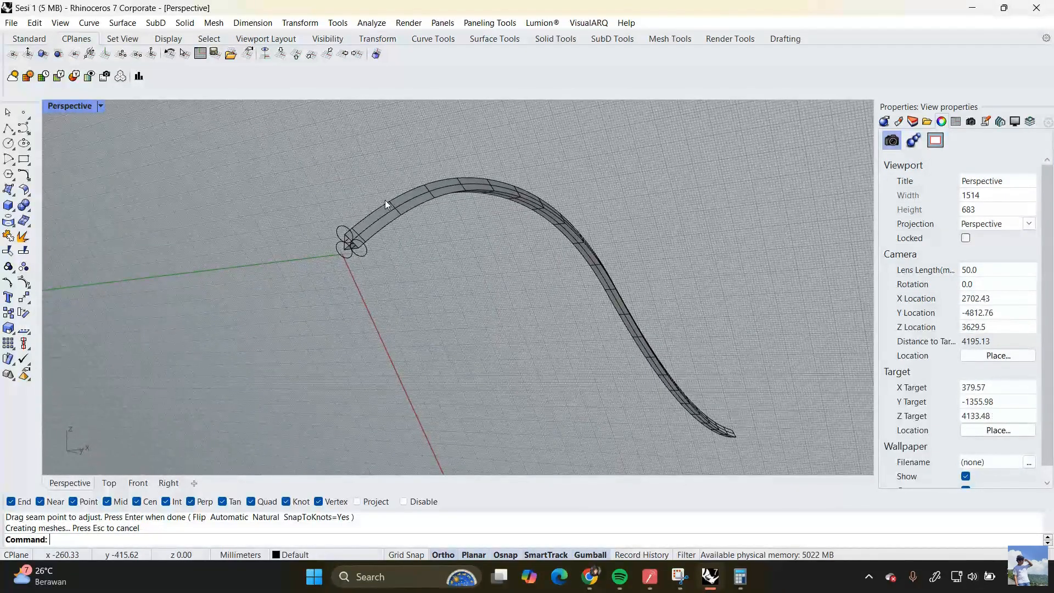
key("Return")
right_click_drag(384, 200, 443, 184)
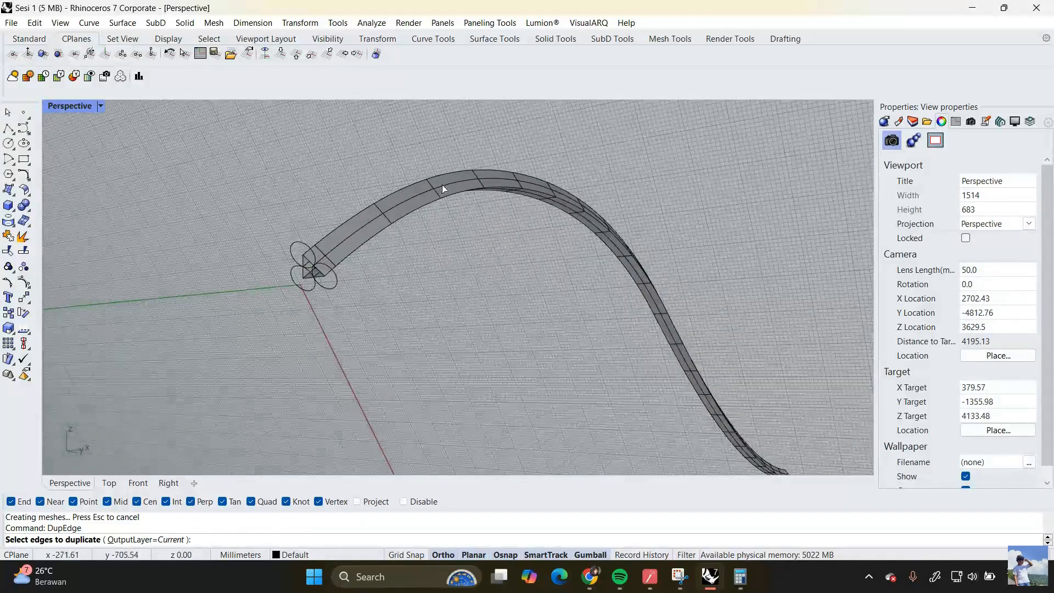
left_click(448, 196)
left_click(411, 181)
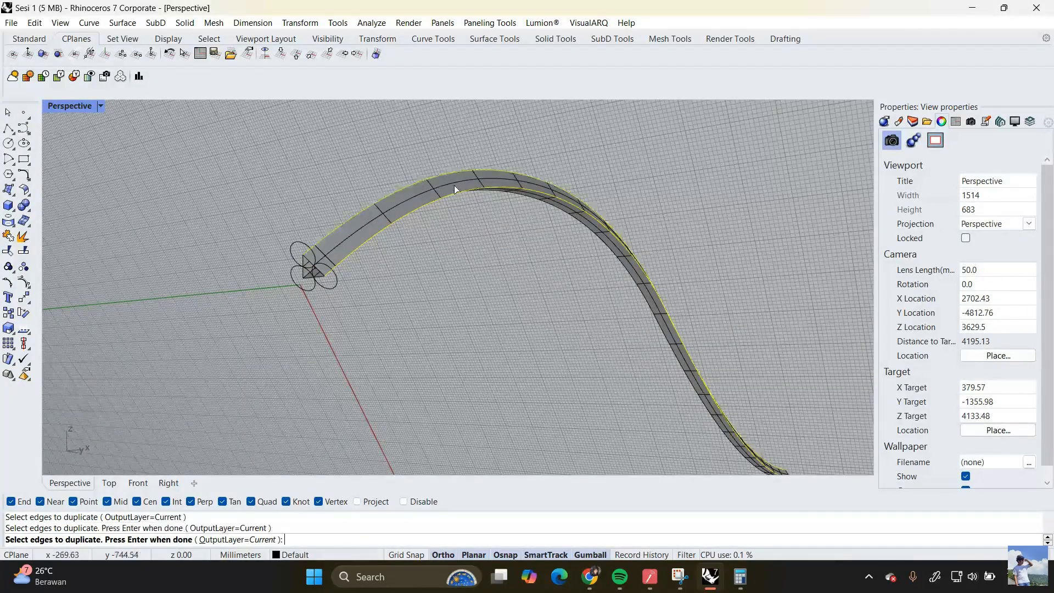
left_click(501, 195)
right_click_drag(482, 214, 457, 311)
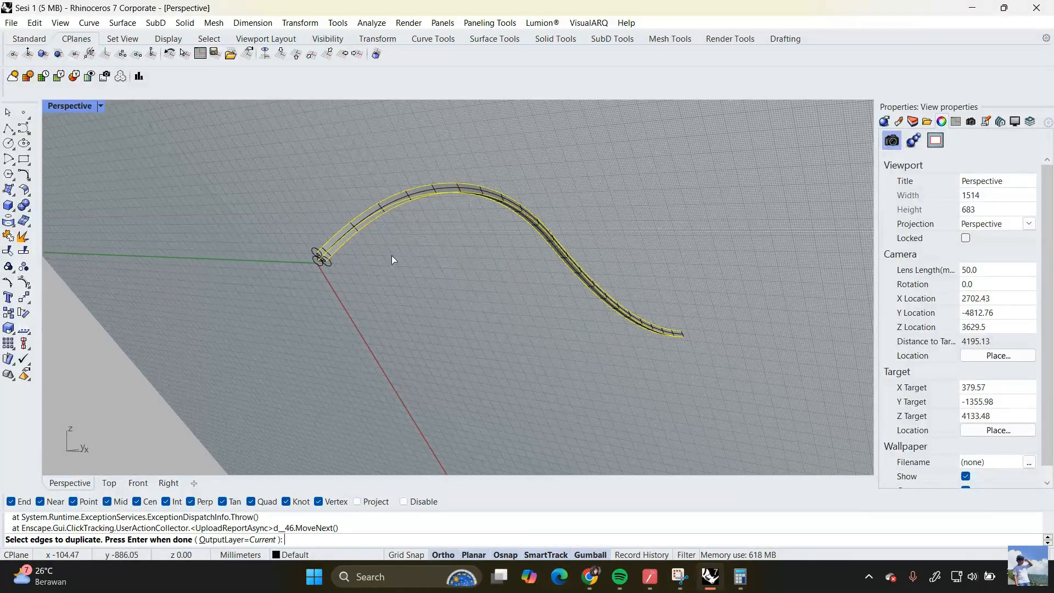
right_click_drag(340, 210, 419, 231)
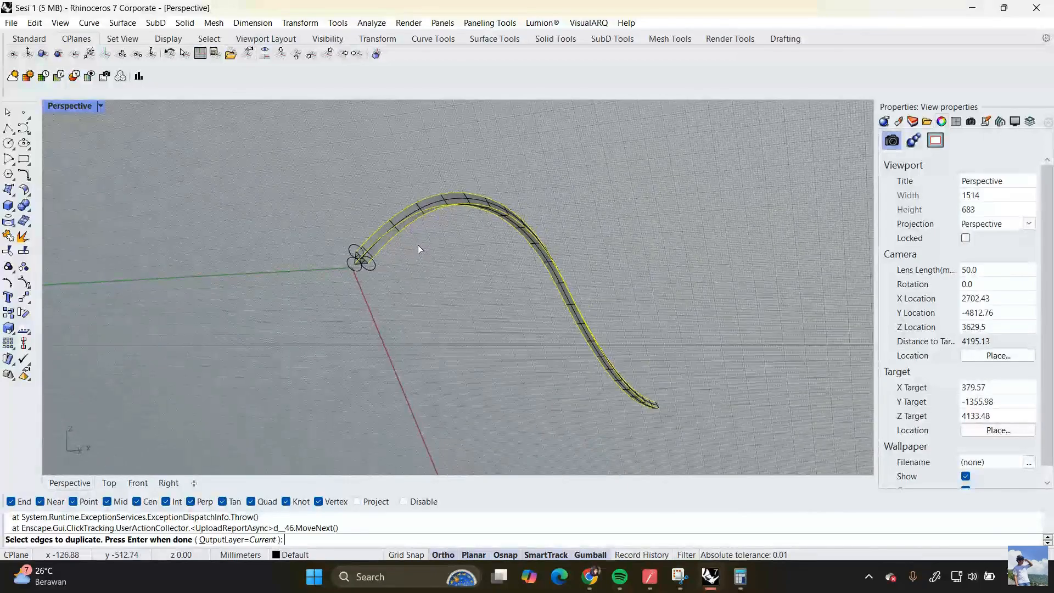
right_click(417, 245)
scroll(390, 229, "up", 3)
left_click(440, 243)
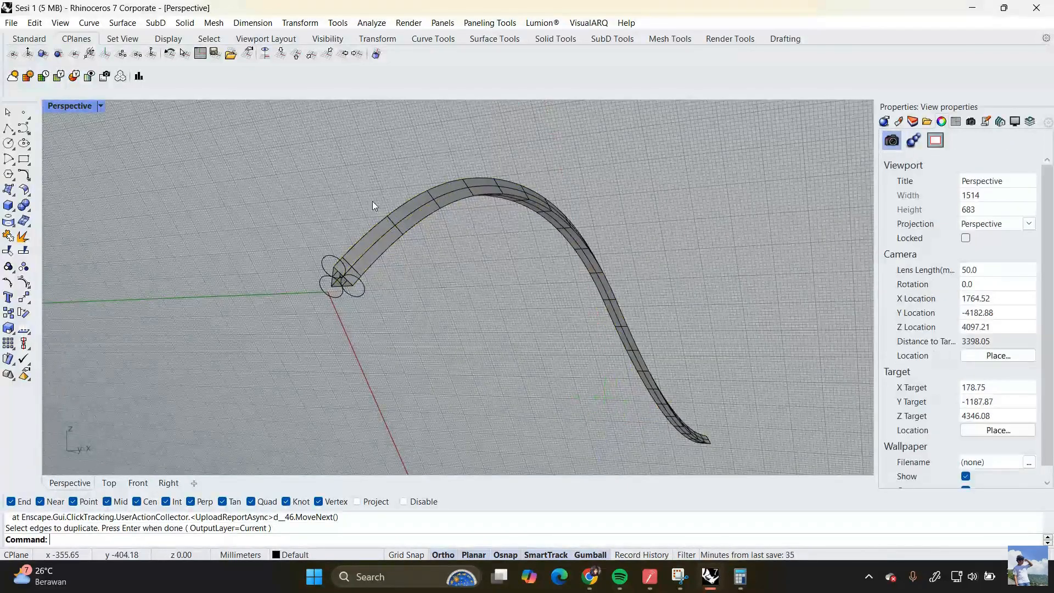
Step: Delete the swept triangular body, the three circles and the triangle profile, keeping the duplicated edge curves
left_click(374, 238)
key("Return")
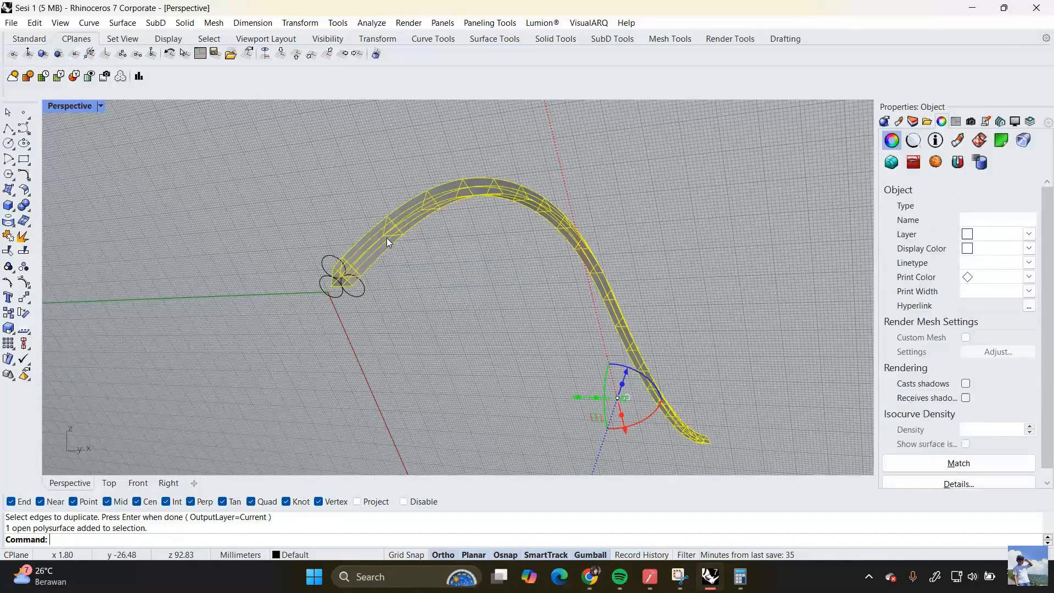
key("Delete")
scroll(322, 298, "up", 3)
left_click_drag(311, 255, 311, 256)
key("Delete")
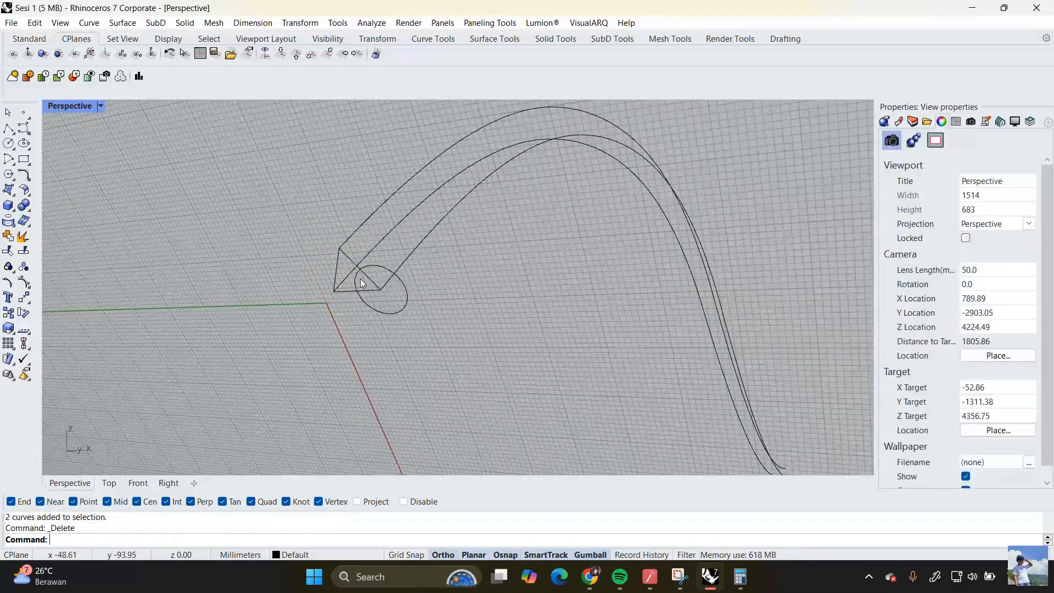
left_click(382, 271)
key("Delete")
Step: Undo the construction plane change to return the Perspective view to its earlier plane
scroll(438, 295, "down", 5)
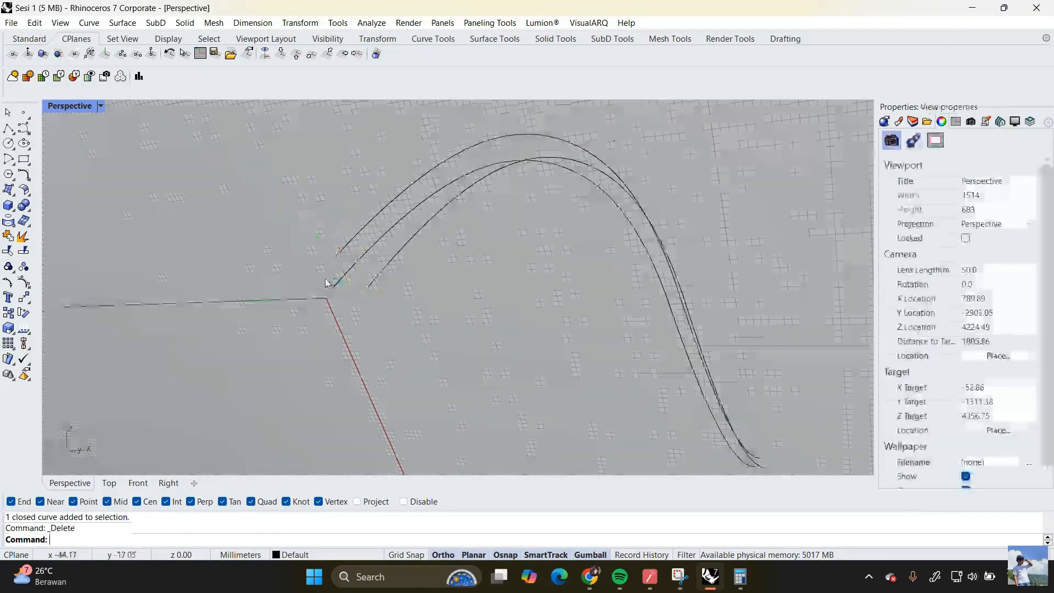
mouse_move(544, 357)
right_mouse_down()
mouse_move(527, 365)
mouse_move(535, 366)
right_mouse_up()
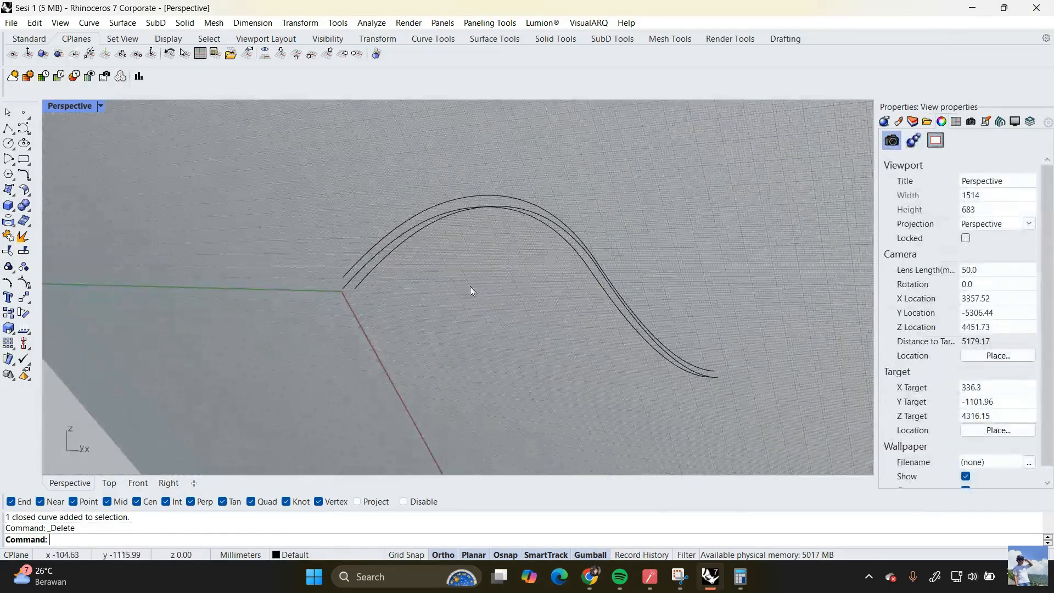
scroll(318, 284, "up", 4)
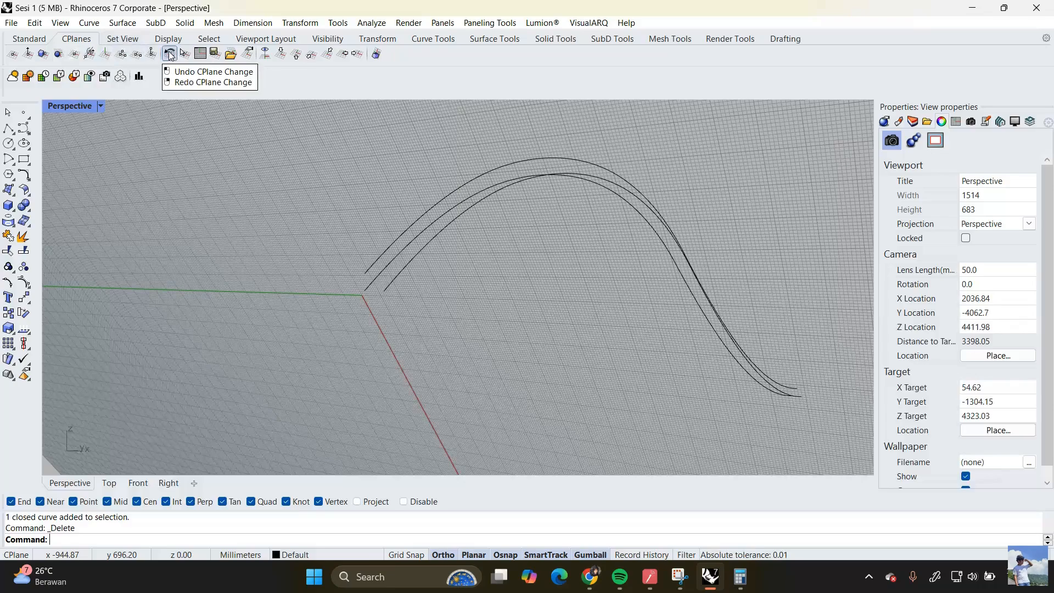
left_click(169, 54)
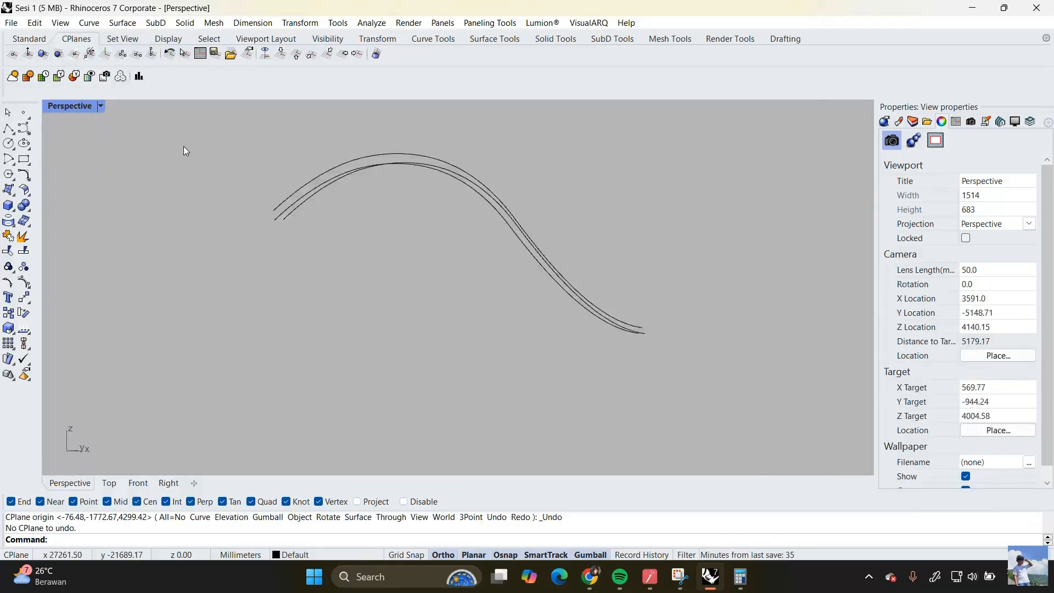
Step: Create 100 mm diameter pipes with flat caps along all the remaining curves of the central support
scroll(186, 246, "up", 5)
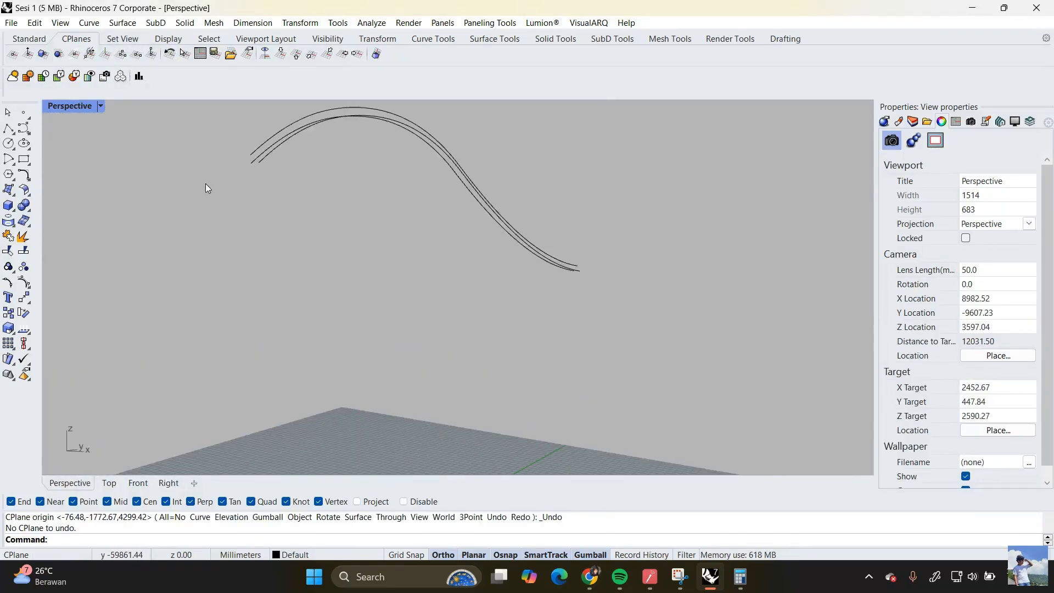
right_click_drag(304, 325, 345, 305)
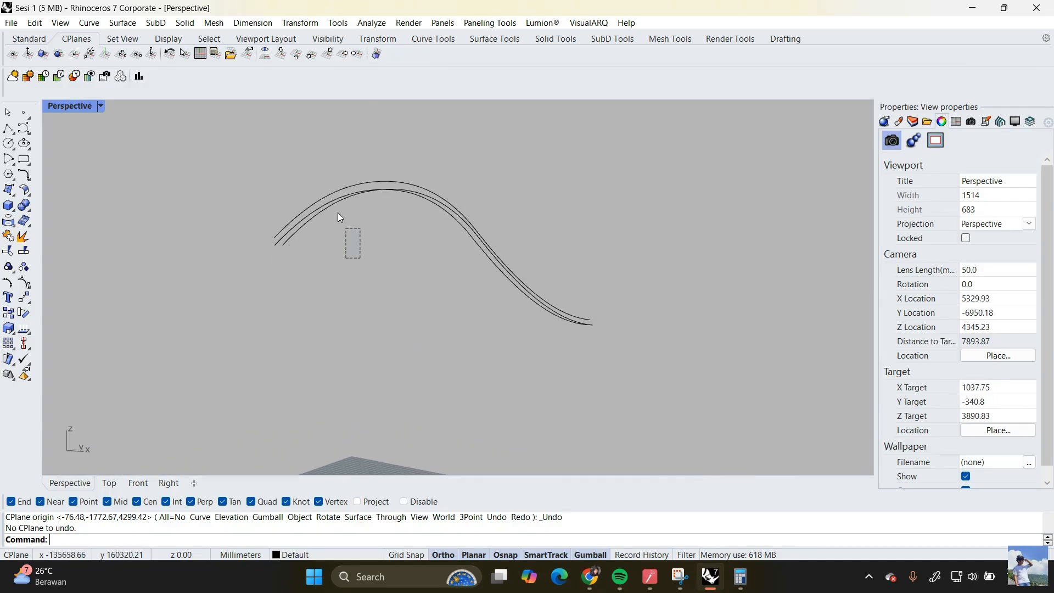
left_click_drag(339, 218, 319, 165)
type("Pipe")
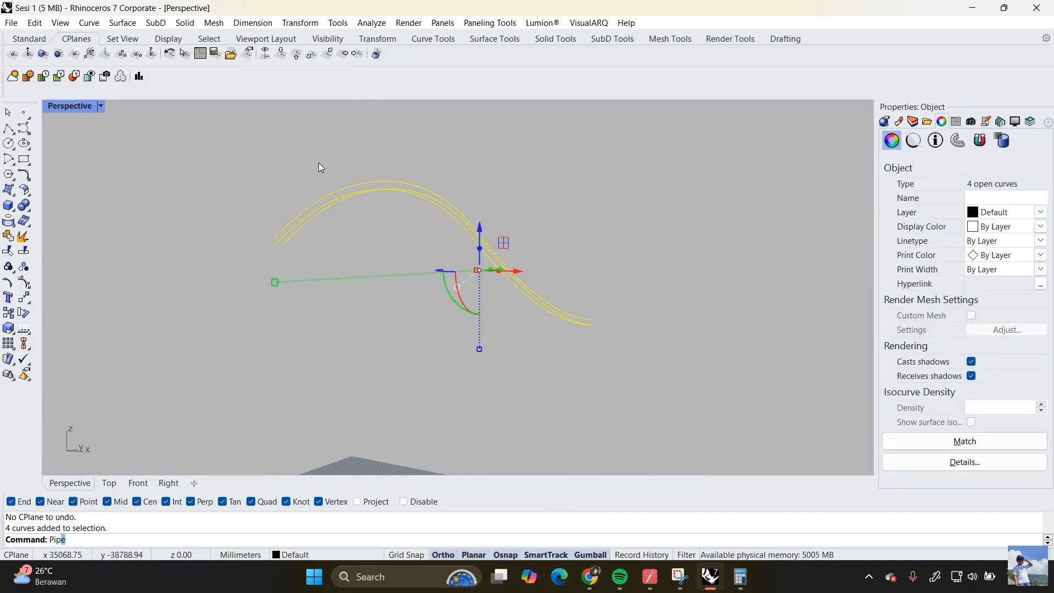
key("Return")
key("Return")
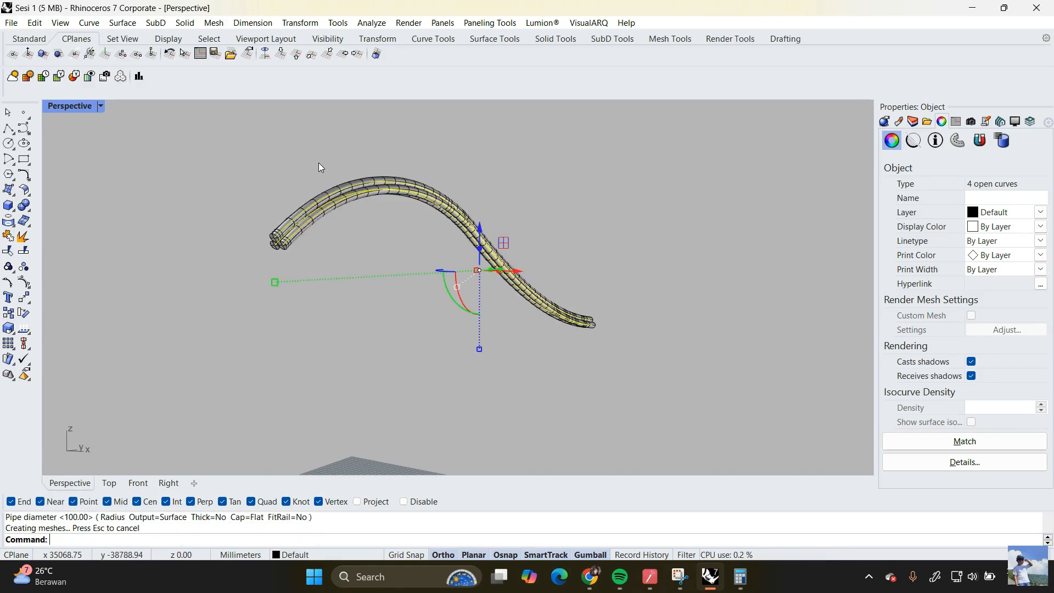
key("Escape")
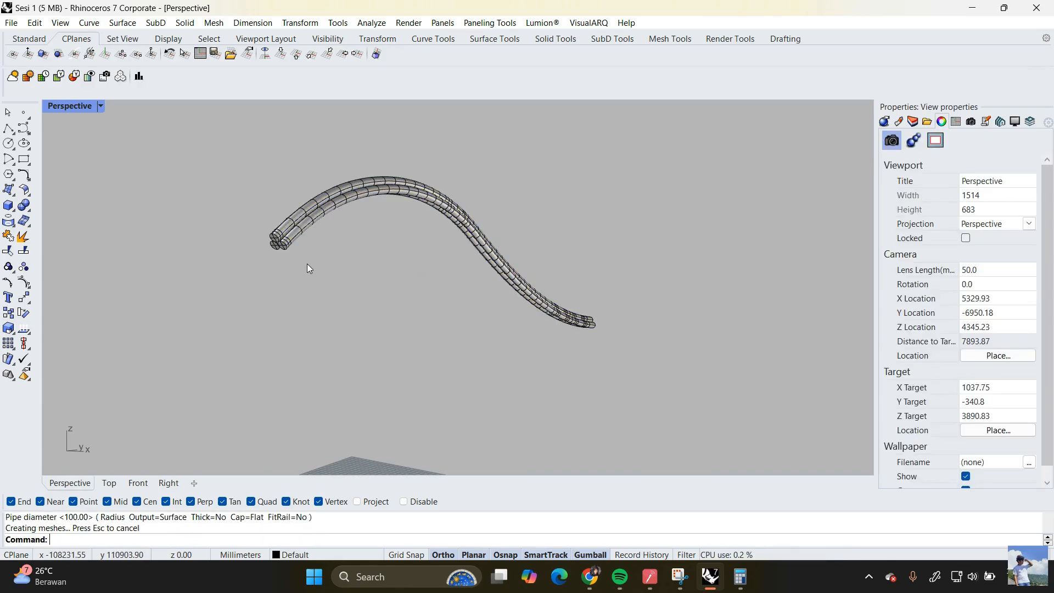
Step: Show all hidden objects and hide the solid roof covering on one side of the central ridge
type("Show")
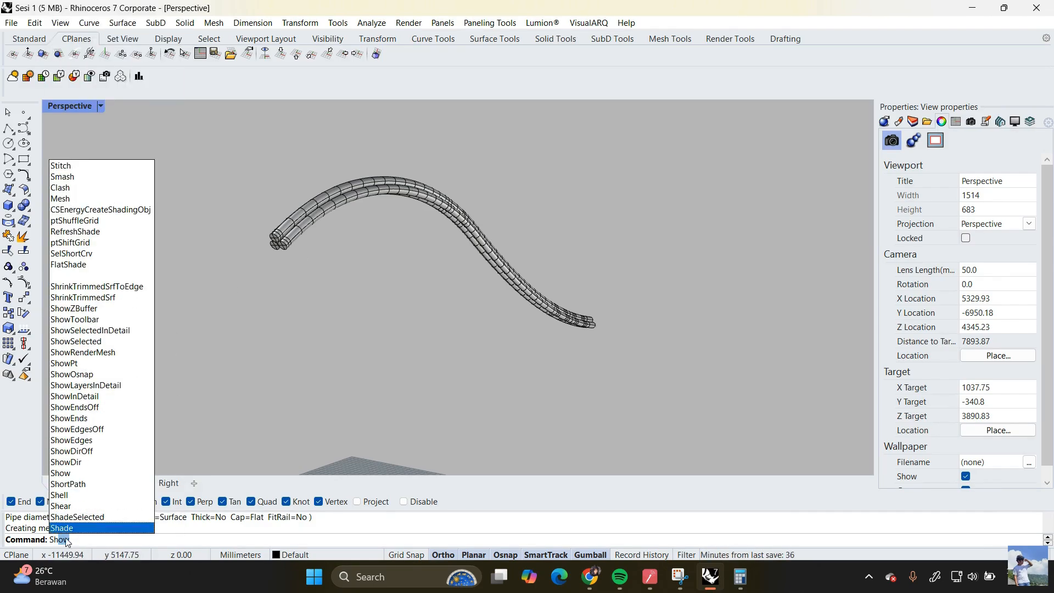
key("Return")
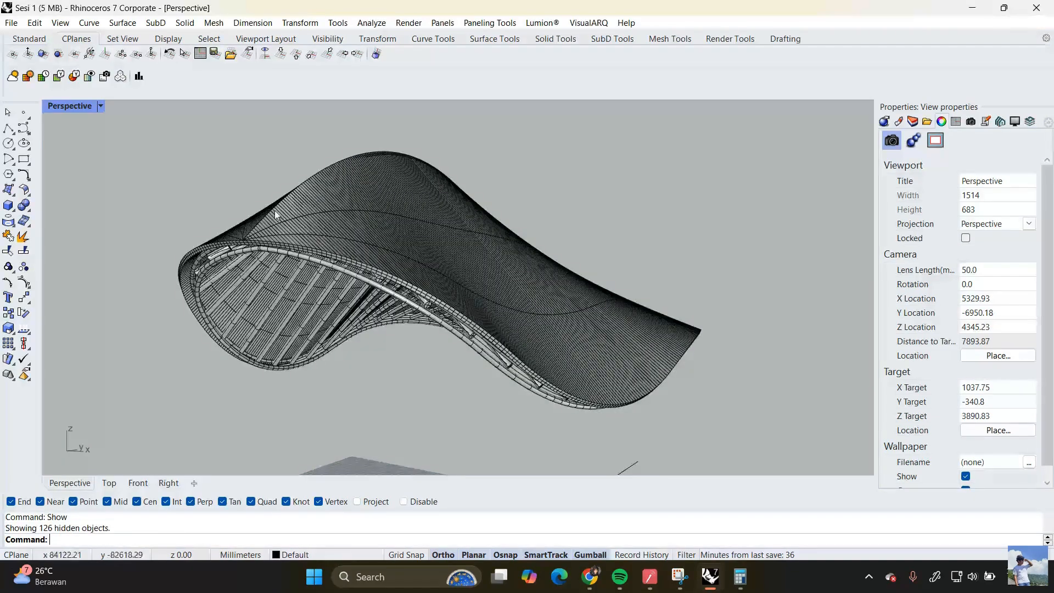
scroll(314, 199, "up", 3)
left_click(343, 208)
middle_click(311, 199)
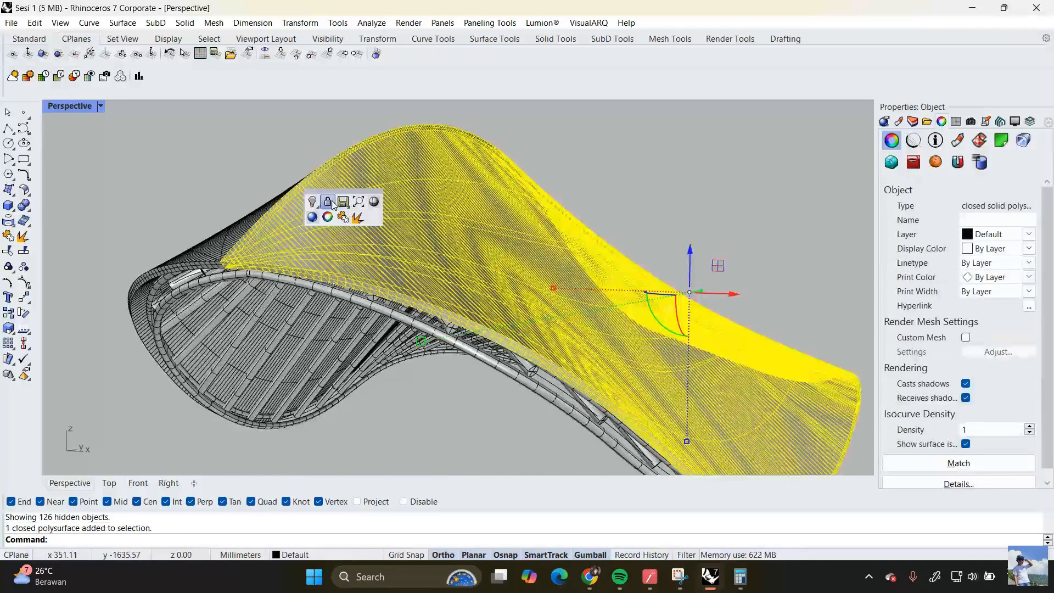
left_click(314, 198)
Step: Inspect how the new bundled central poles meet the rafters and edge beams from the roof's end and underside
right_click_drag(314, 199, 322, 224)
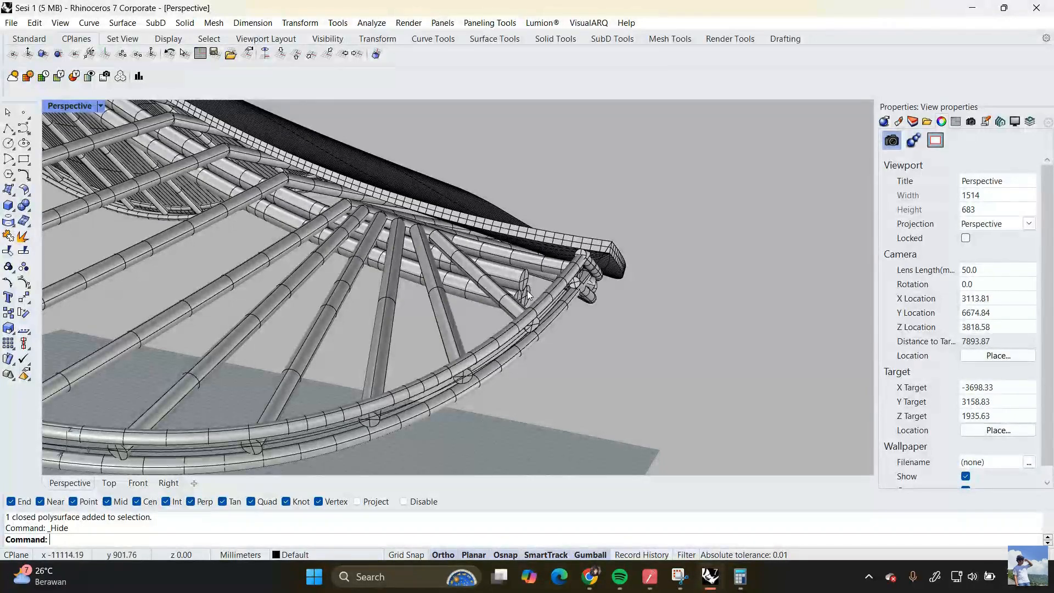
right_click_drag(461, 290, 387, 300)
scroll(387, 300, "down", 4)
right_click_drag(431, 401, 451, 296)
scroll(402, 198, "up", 5)
scroll(401, 206, "down", 4)
Step: Switch to Chrome to study the bamboo house reference photo on Pinterest, and return to Rhino
mouse_move(589, 576)
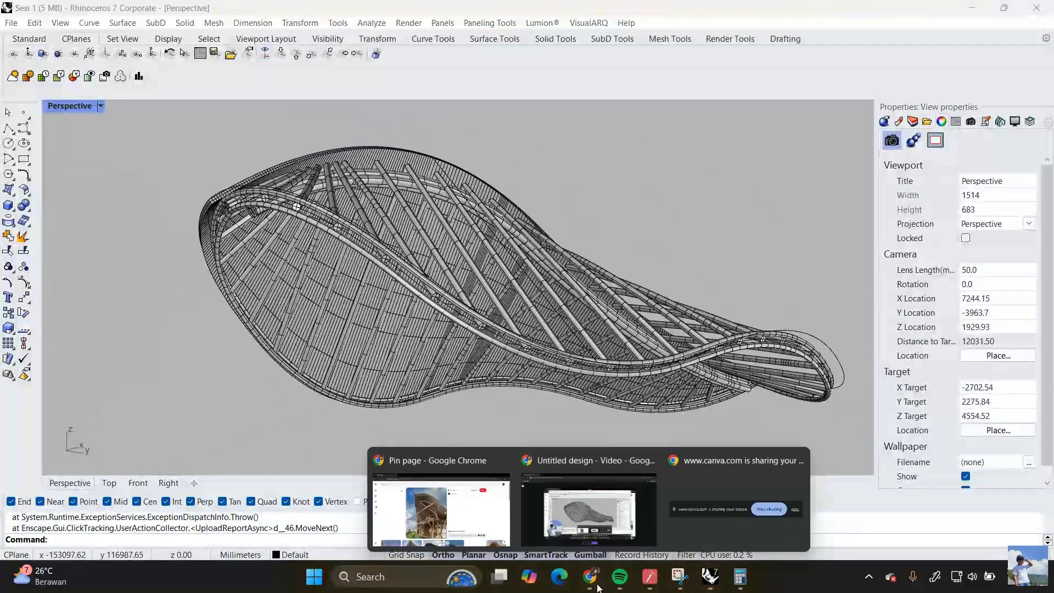
left_click(437, 511)
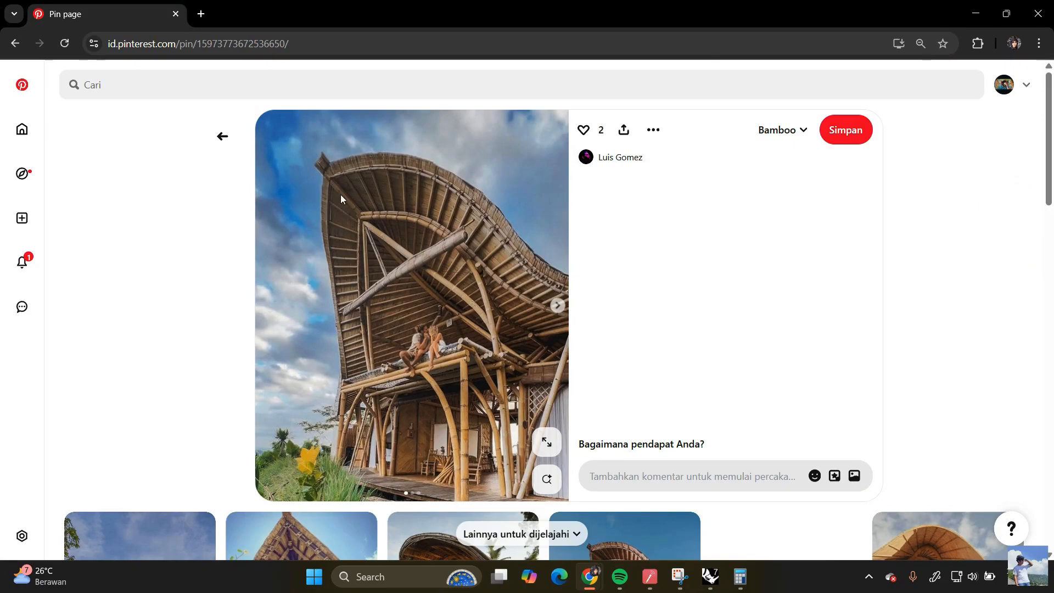
left_click(975, 13)
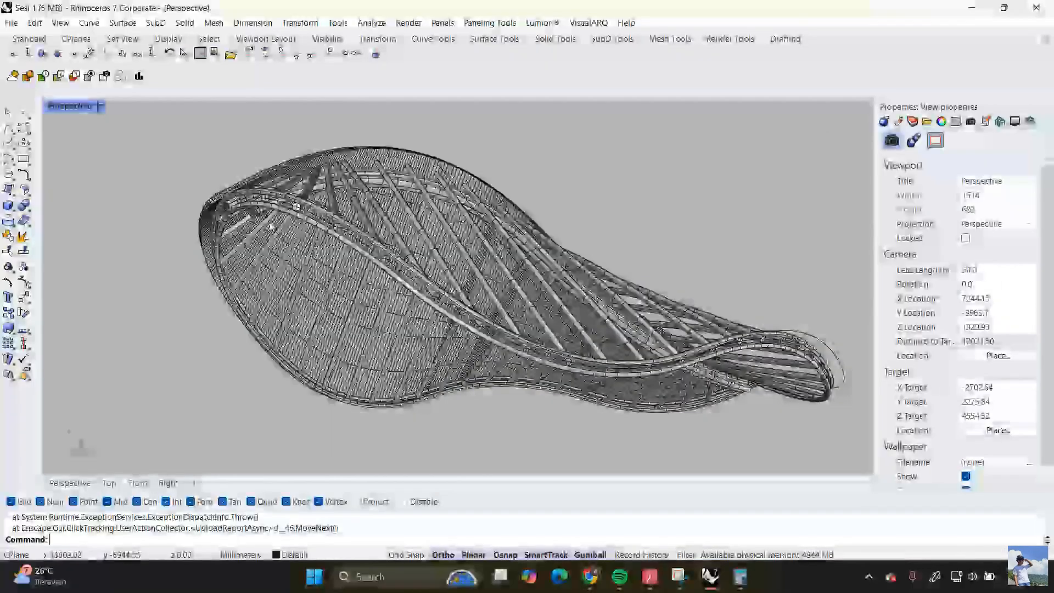
Step: Examine the roof's exposed rafters, central support and curved edges from several sides for comparison with the reference
right_click_drag(272, 227, 168, 224)
right_click_drag(156, 224, 186, 222)
right_click_drag(186, 222, 213, 206)
scroll(247, 215, "down", 2)
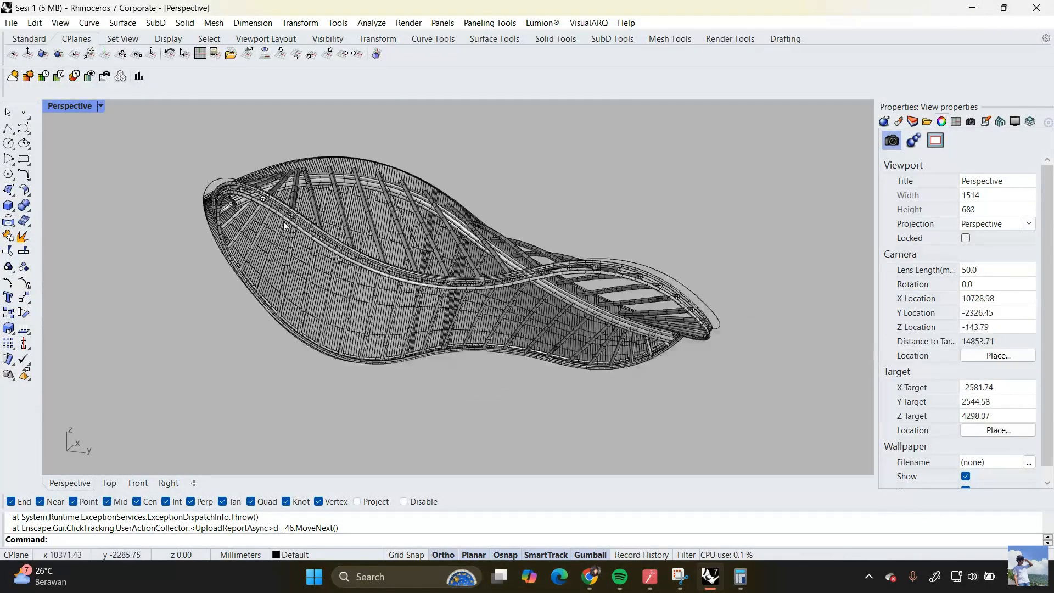
right_click_drag(269, 274, 325, 325)
right_click_drag(402, 307, 432, 294)
scroll(452, 297, "up", 2)
right_click_drag(568, 230, 735, 155)
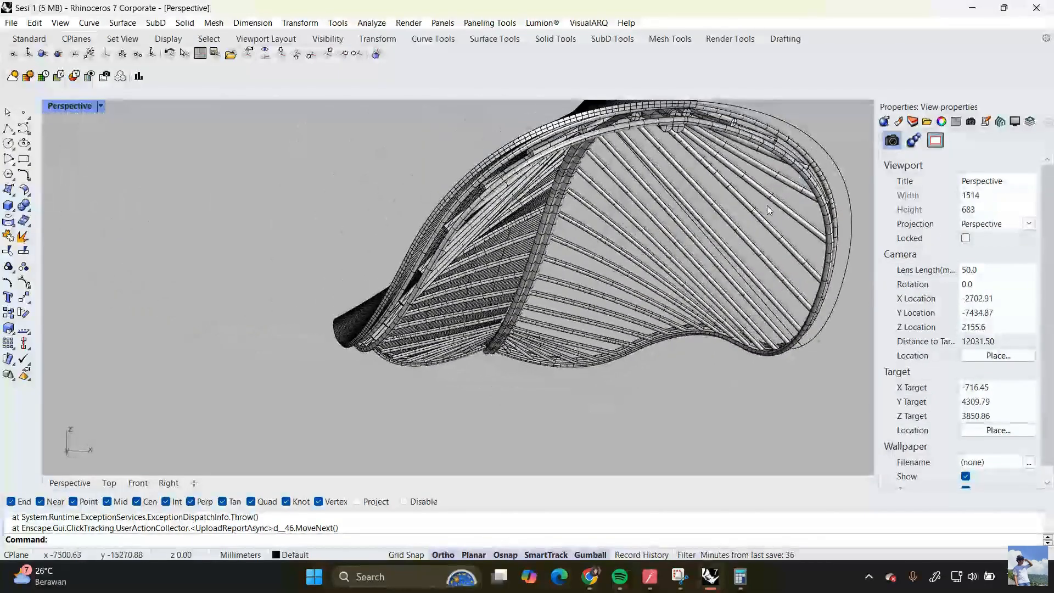
right_click_drag(596, 321, 495, 299)
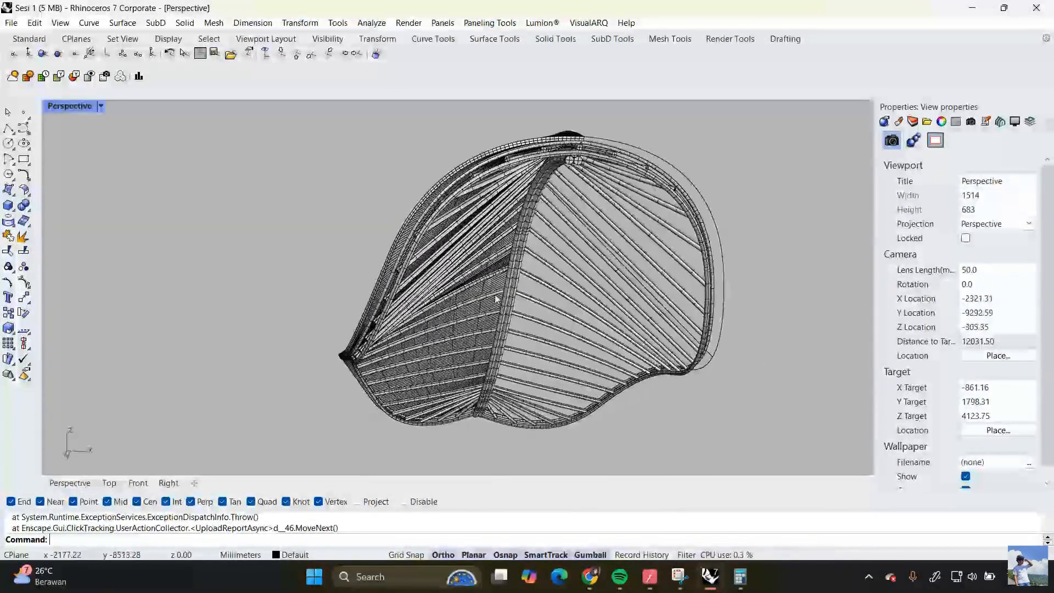